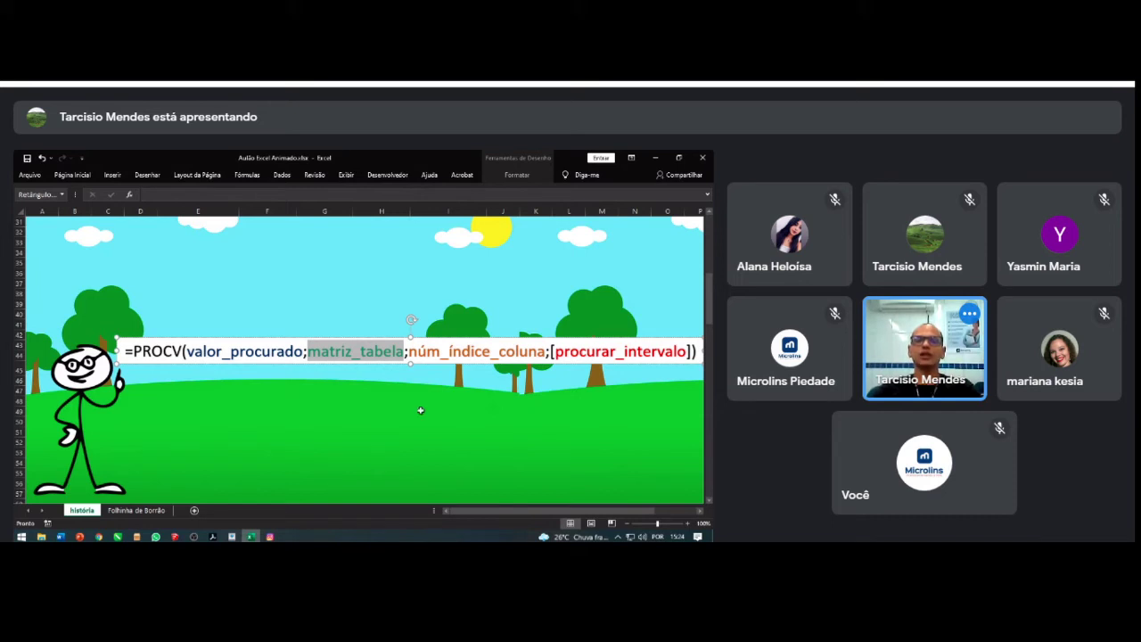
Step: Highlight the núm_índice_coluna and procurar_intervalo arguments in the PROCV syntax text box
{"action": "left_click_drag", "start_coordinate": [408, 351], "coordinate": [545, 352]}
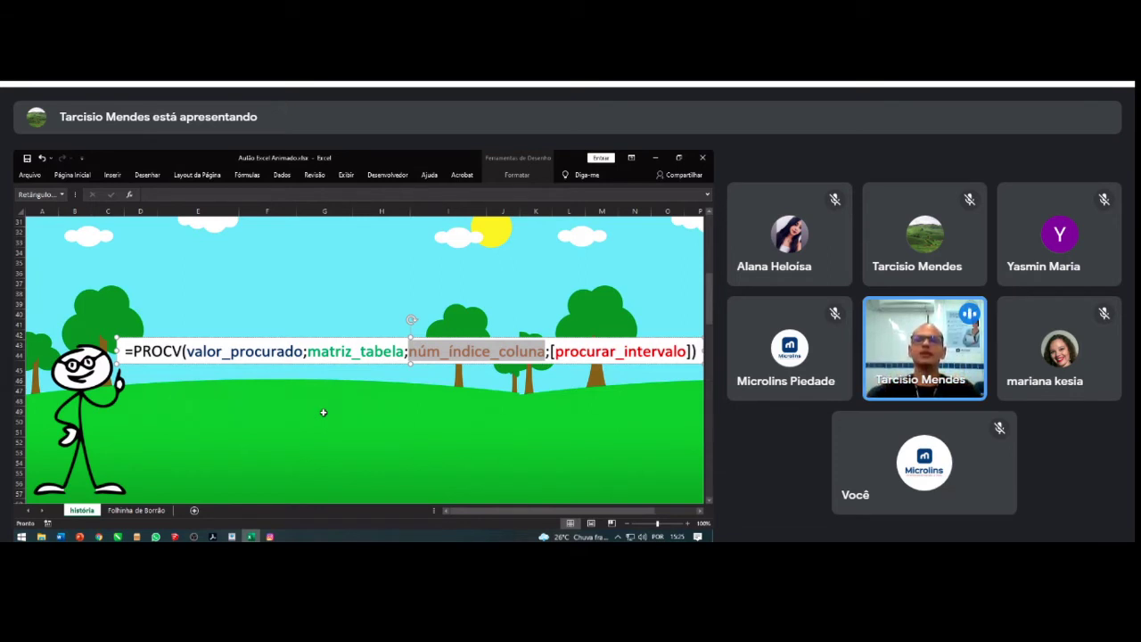
{"action": "left_click_drag", "start_coordinate": [554, 353], "coordinate": [662, 356]}
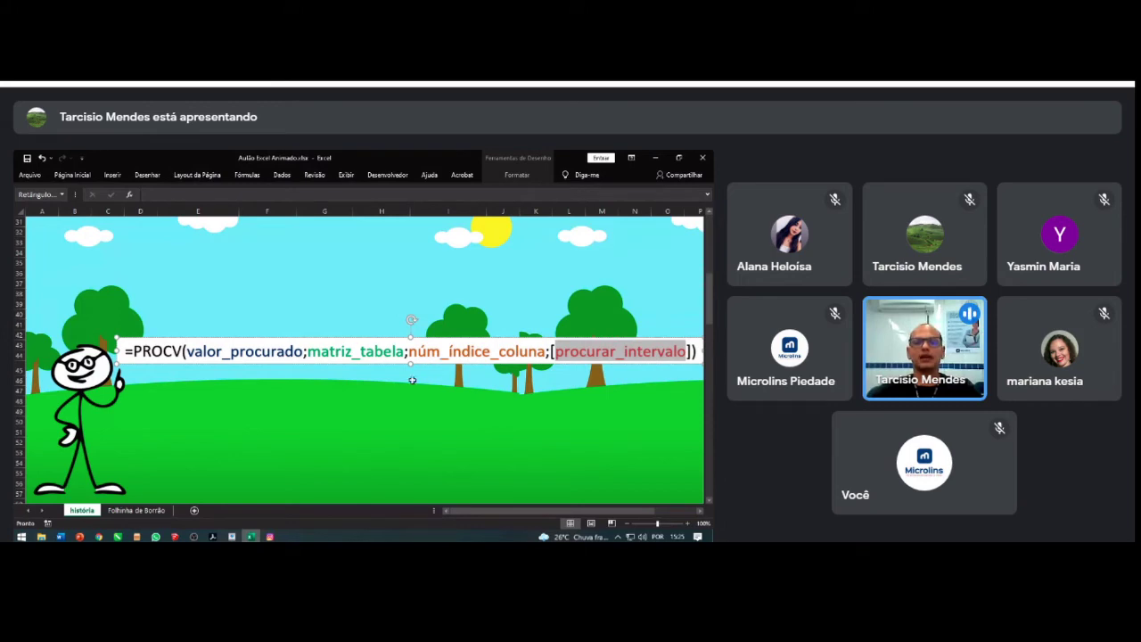
Step: Examine the Código, Nome and RG table together with the NOME and RG lookup cells below it
{"action": "scroll", "coordinate": [412, 378], "scroll_direction": "down", "scroll_amount": 1}
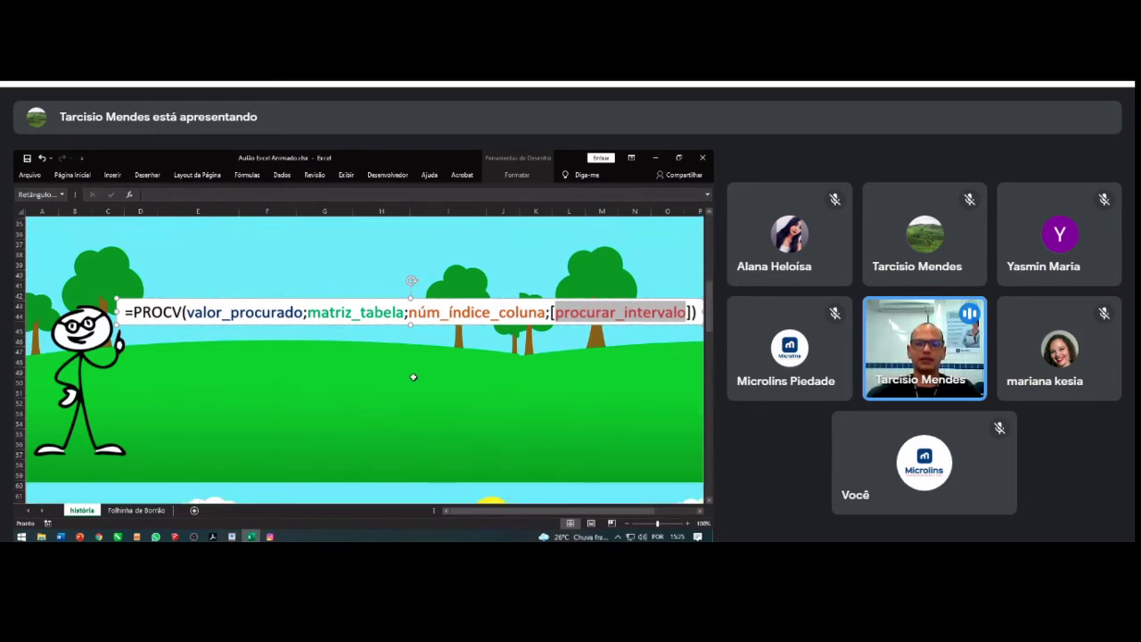
{"action": "scroll", "coordinate": [413, 377], "scroll_direction": "down", "scroll_amount": 8}
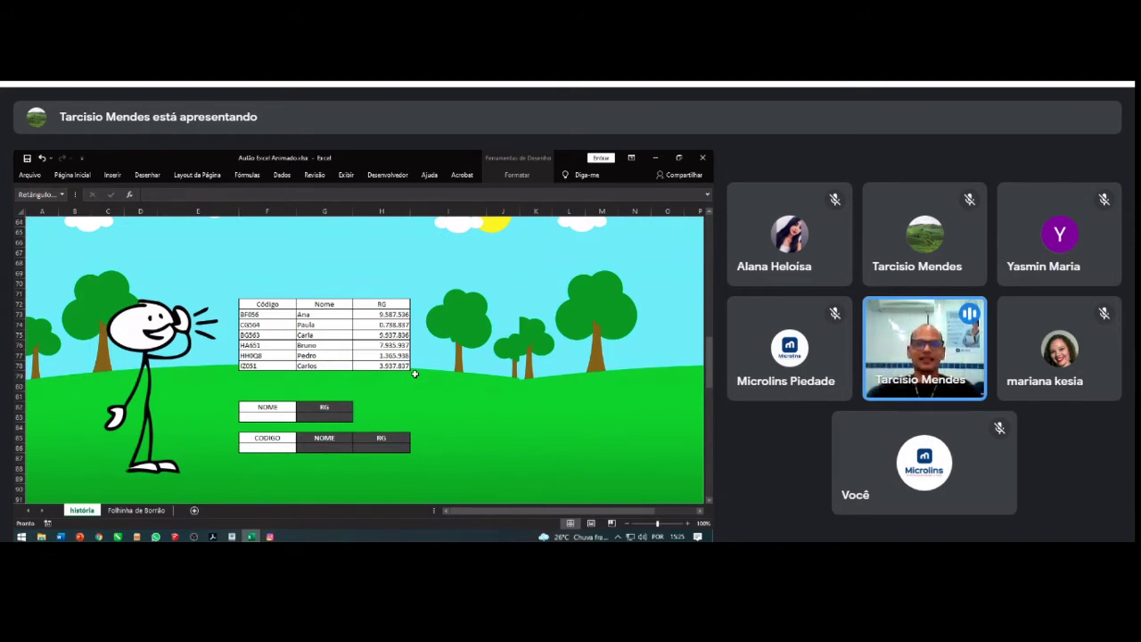
{"action": "left_click", "coordinate": [347, 415]}
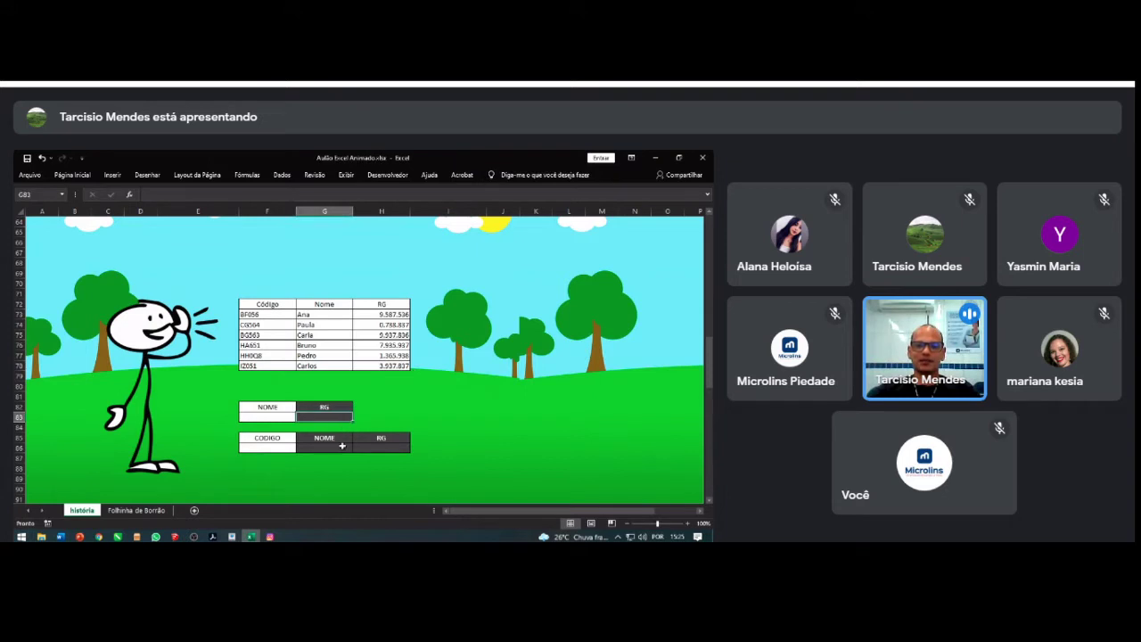
{"action": "left_click", "coordinate": [341, 446]}
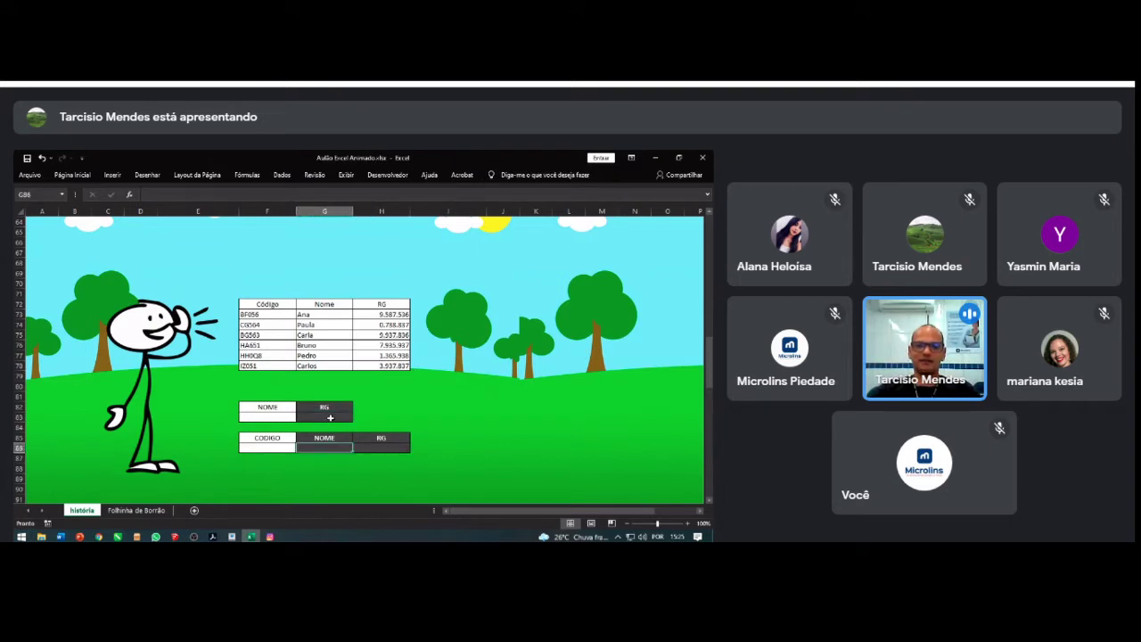
{"action": "left_click_drag", "start_coordinate": [328, 324], "coordinate": [392, 365]}
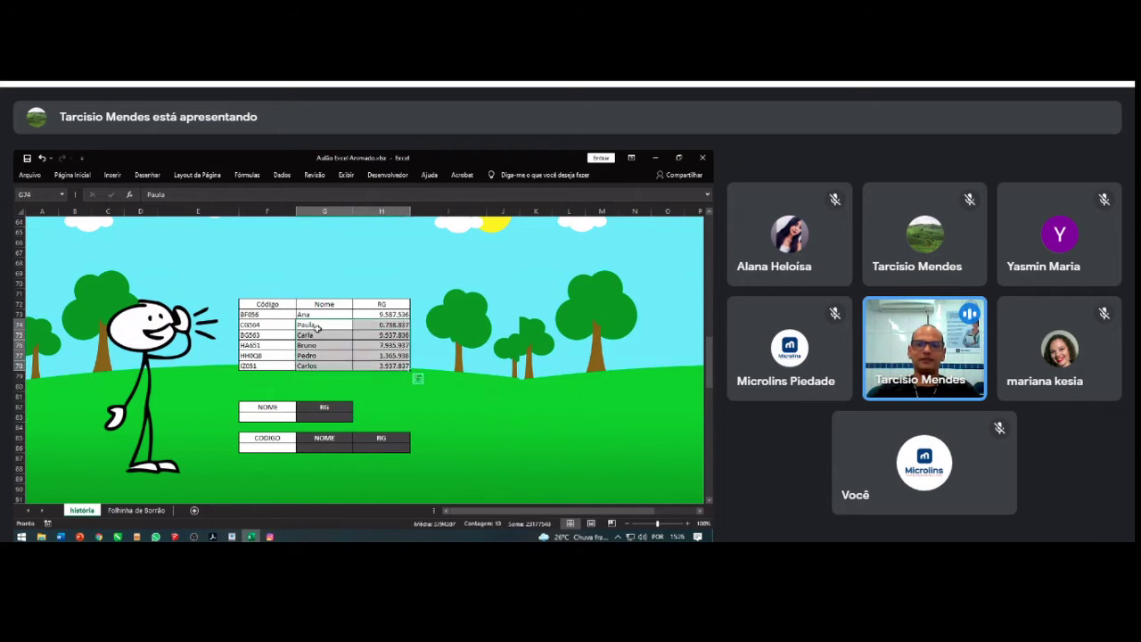
{"action": "left_click", "coordinate": [268, 416]}
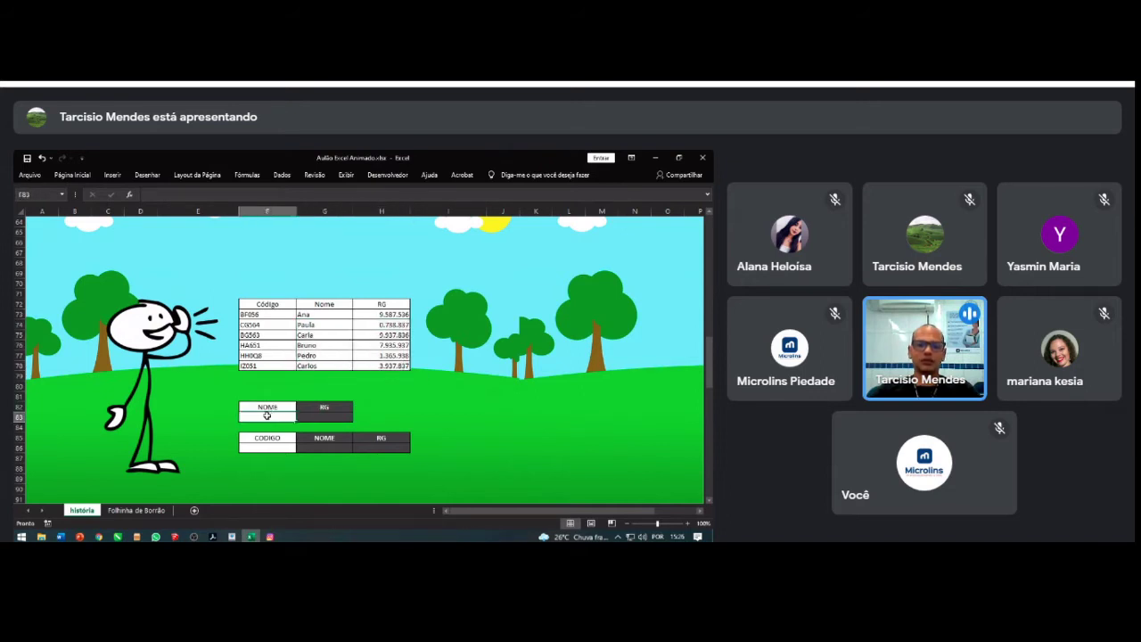
{"action": "left_click", "coordinate": [312, 416]}
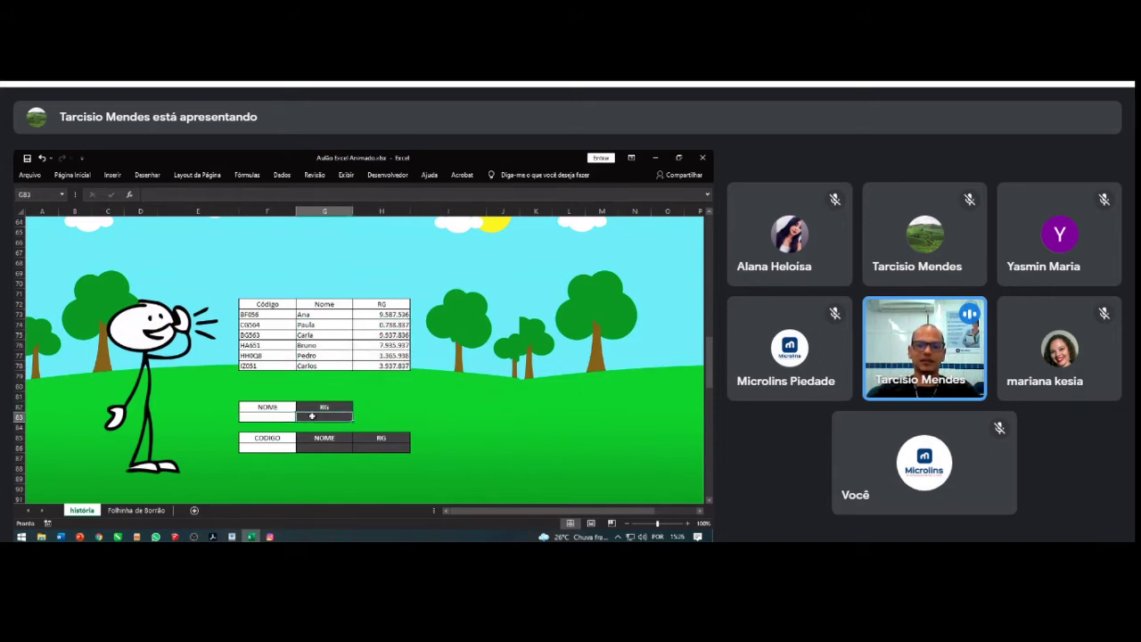
{"action": "left_click_drag", "start_coordinate": [385, 304], "coordinate": [381, 360]}
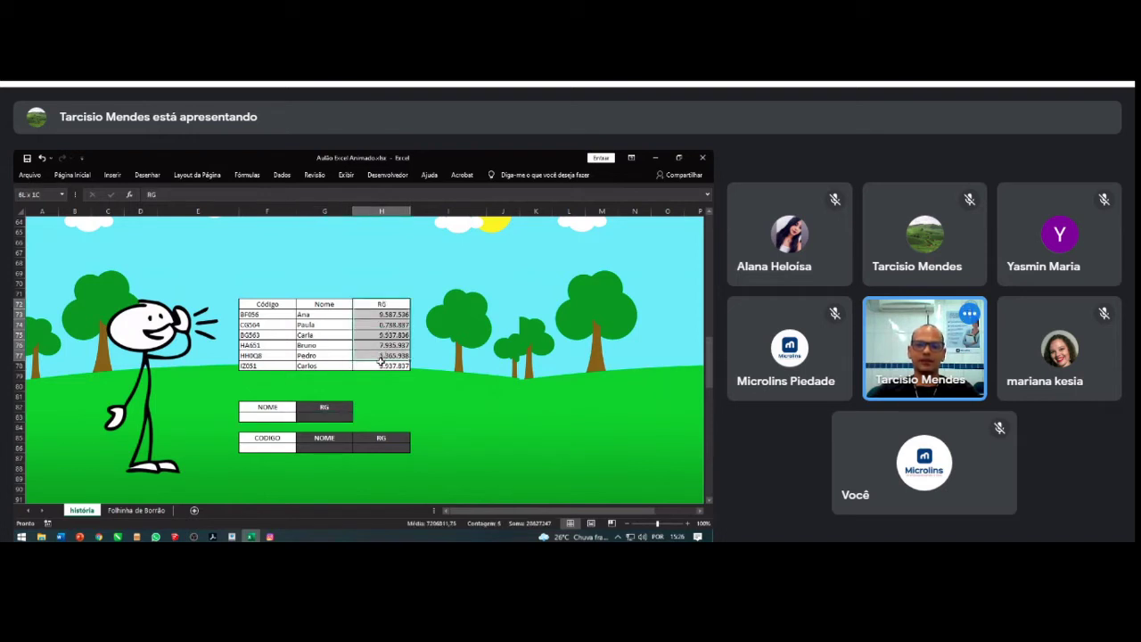
{"action": "left_click", "coordinate": [314, 316]}
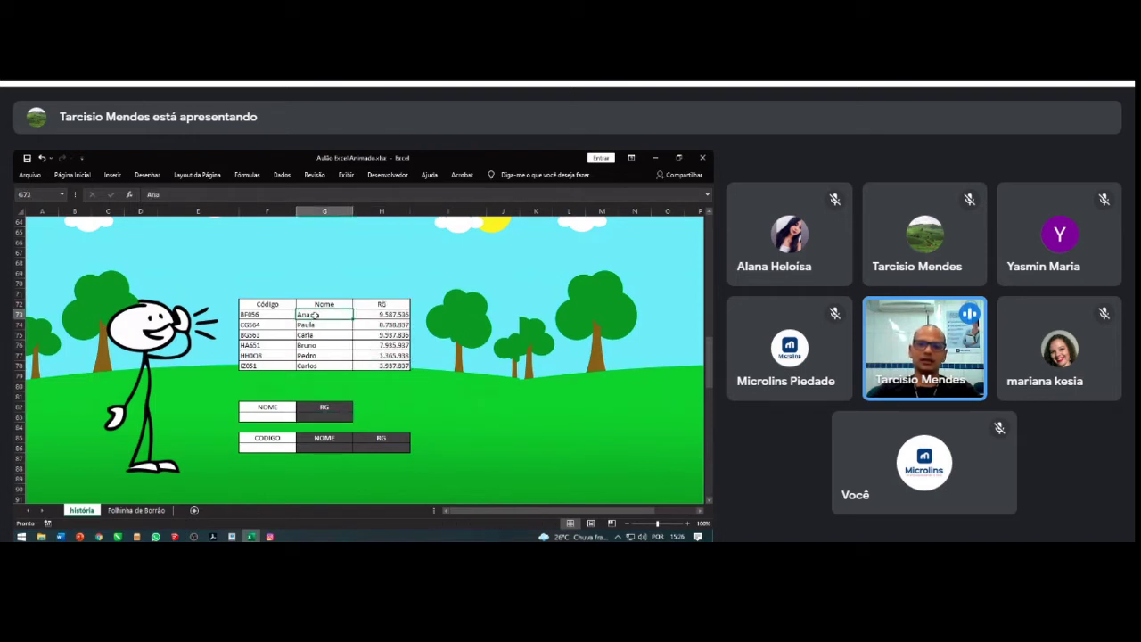
{"action": "left_click", "coordinate": [272, 415]}
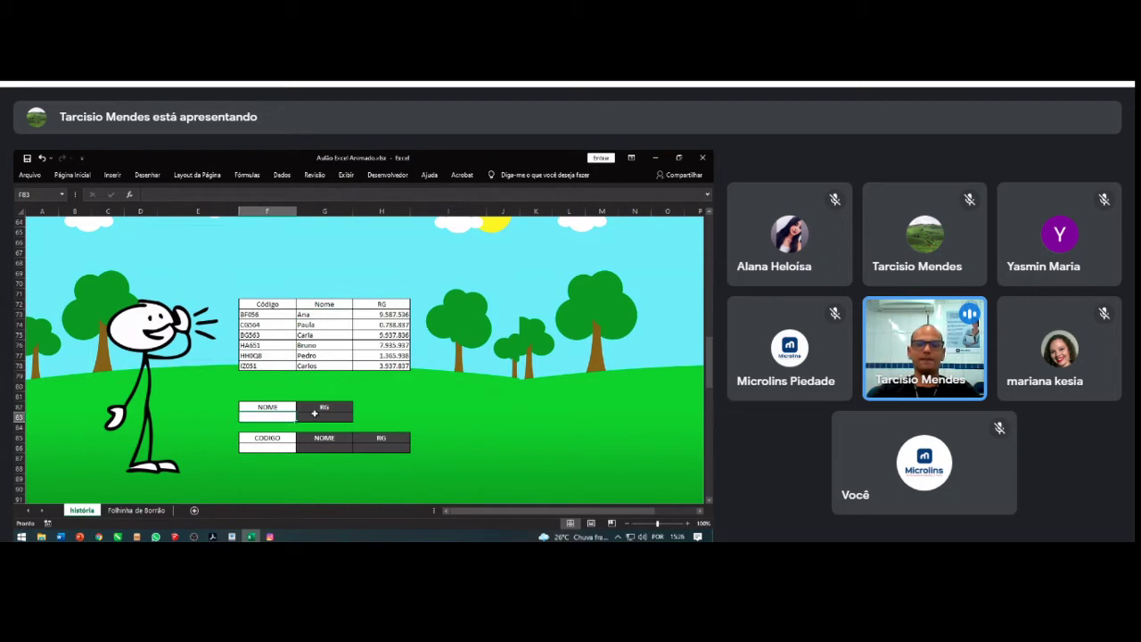
{"action": "left_click", "coordinate": [317, 416]}
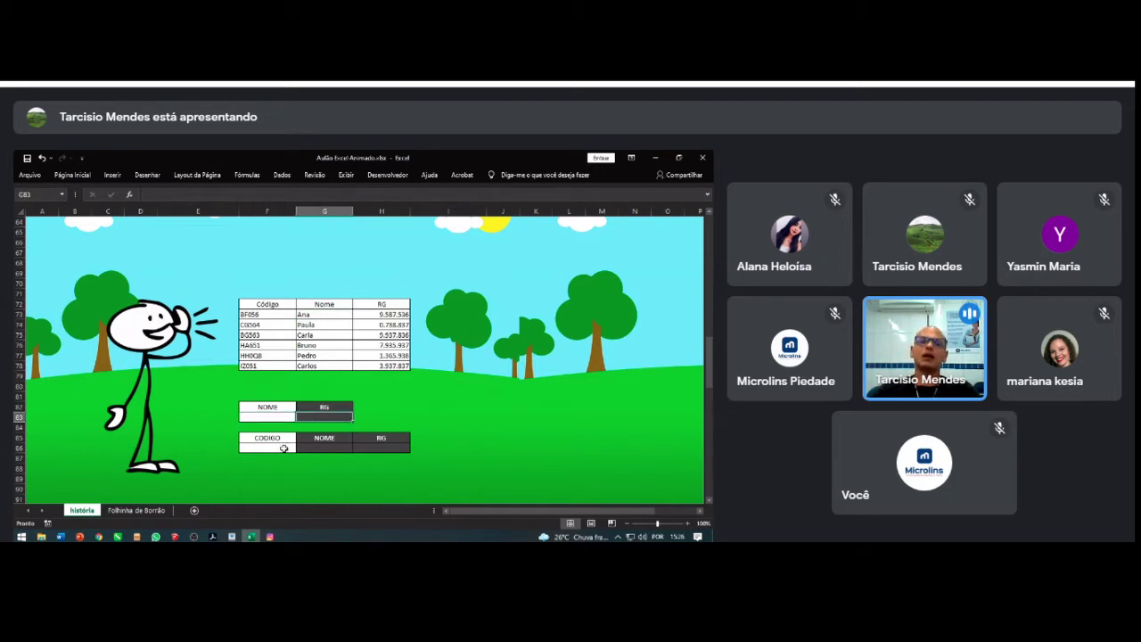
Step: Examine the CODIGO lookup block with its NOME and RG result cells against the table's Código column
{"action": "left_click", "coordinate": [283, 447]}
{"action": "left_click", "coordinate": [265, 306]}
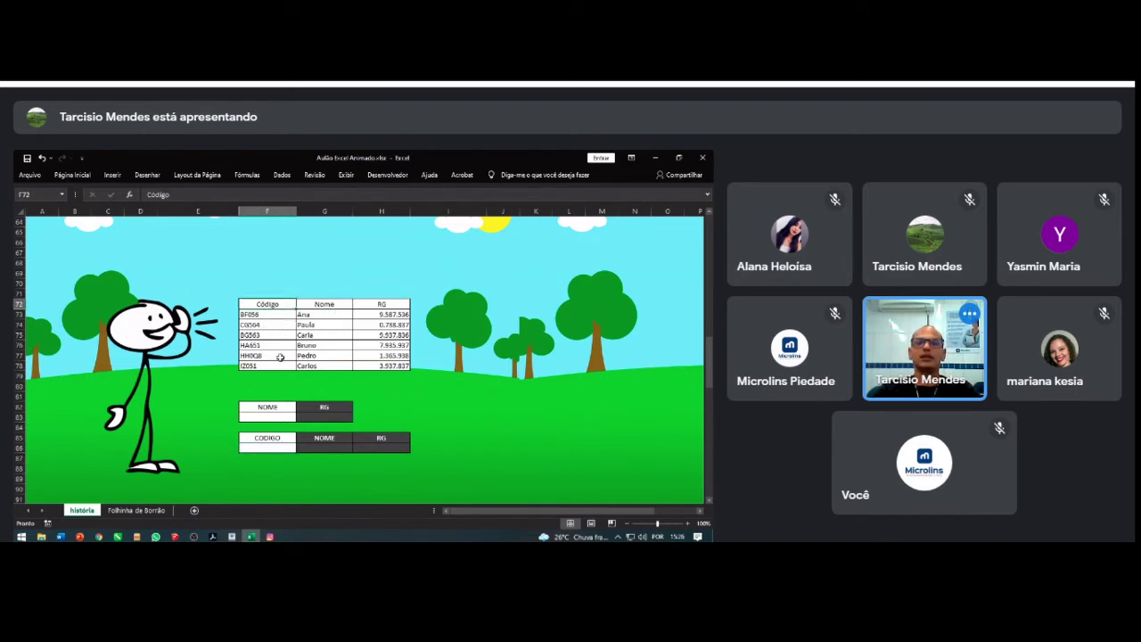
{"action": "left_click", "coordinate": [276, 446]}
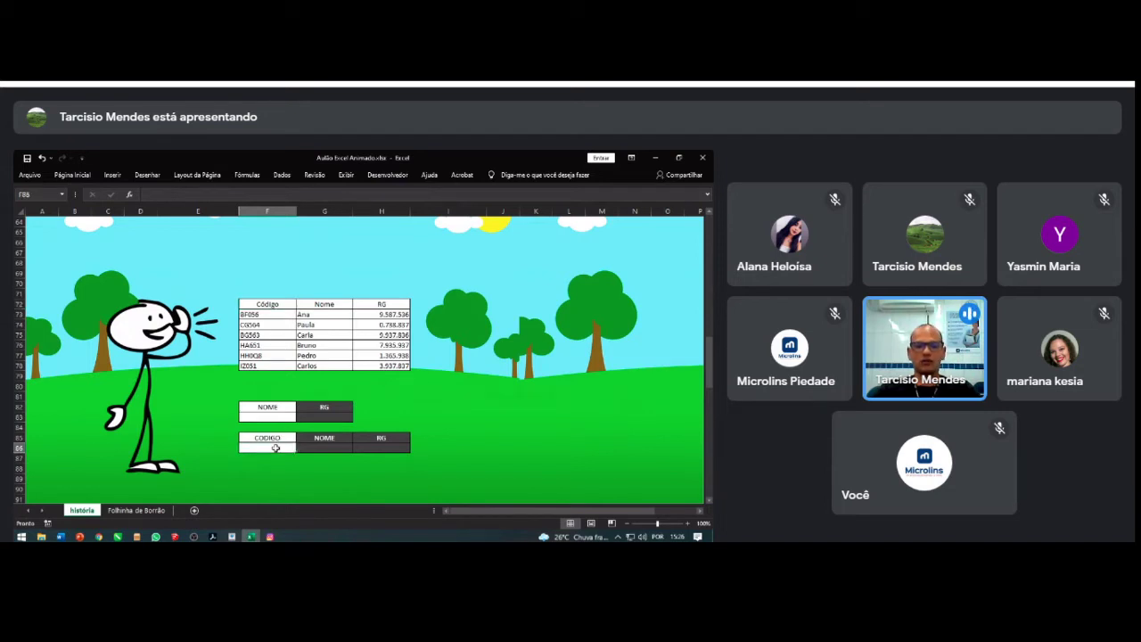
{"action": "left_click", "coordinate": [319, 446]}
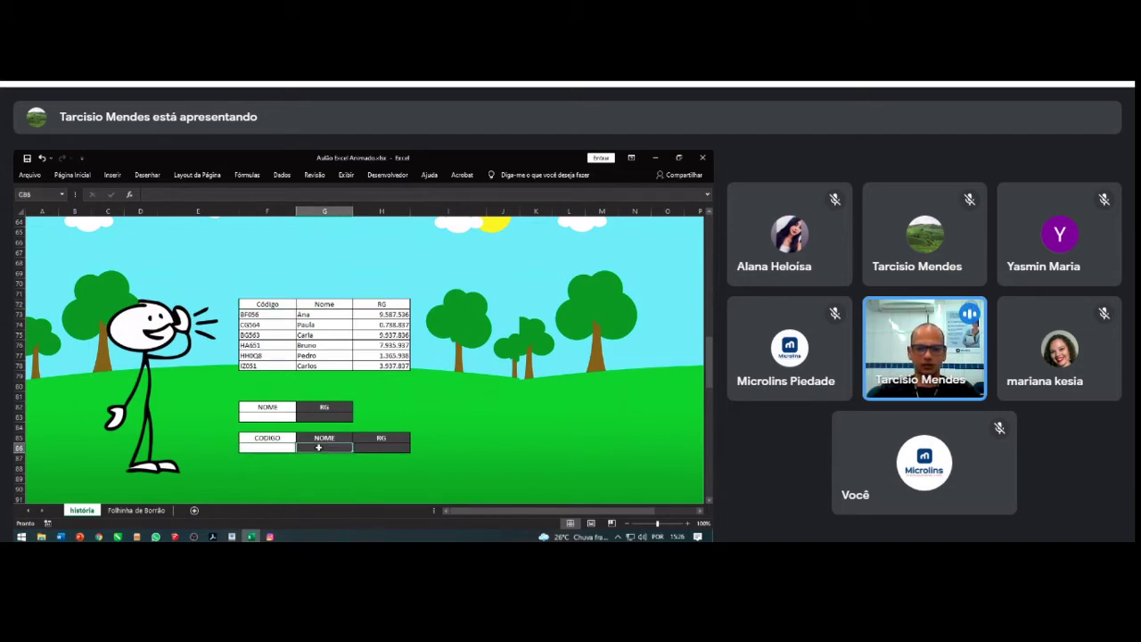
{"action": "left_click", "coordinate": [373, 447]}
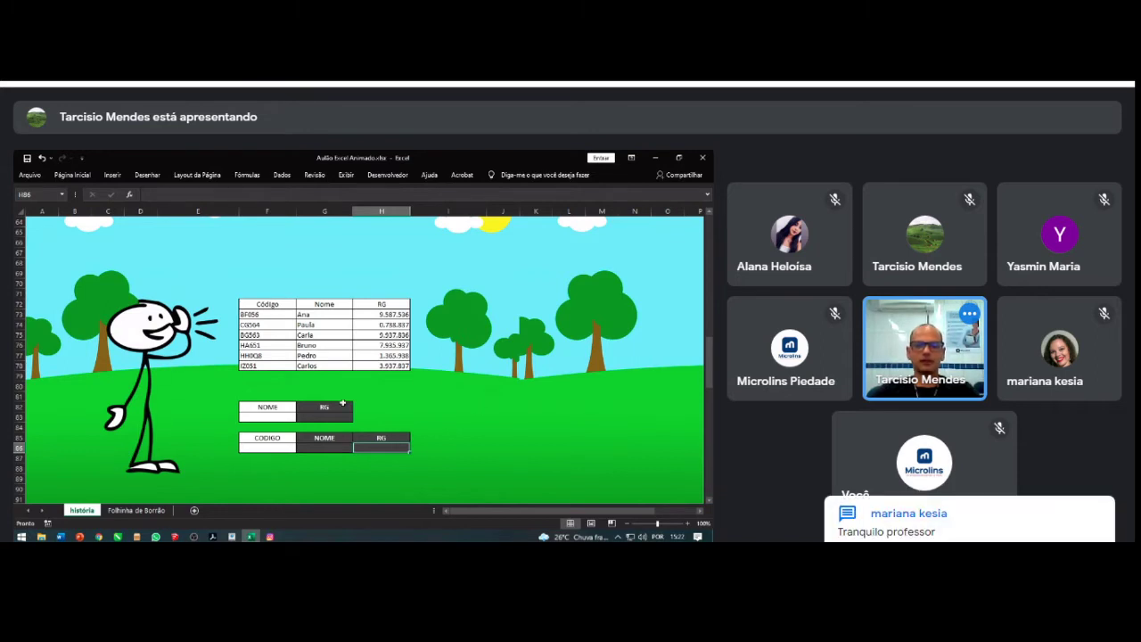
{"action": "left_click", "coordinate": [345, 386]}
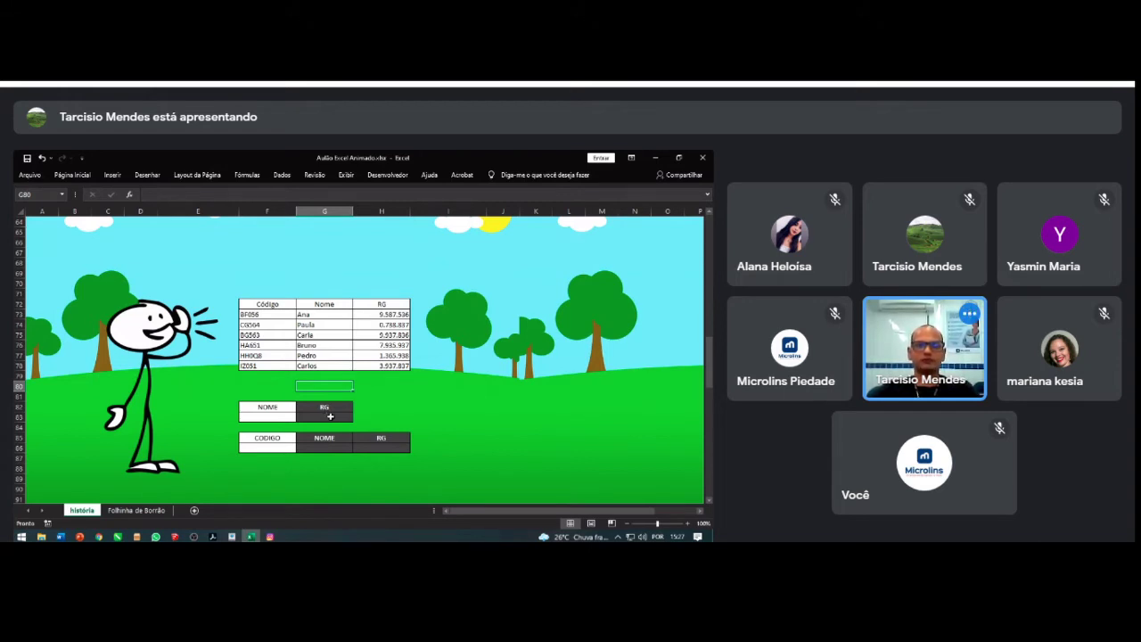
Step: Start a PROCV formula in RG cell G83 with the NOME cell F83 as the lookup value
{"action": "left_click", "coordinate": [326, 416]}
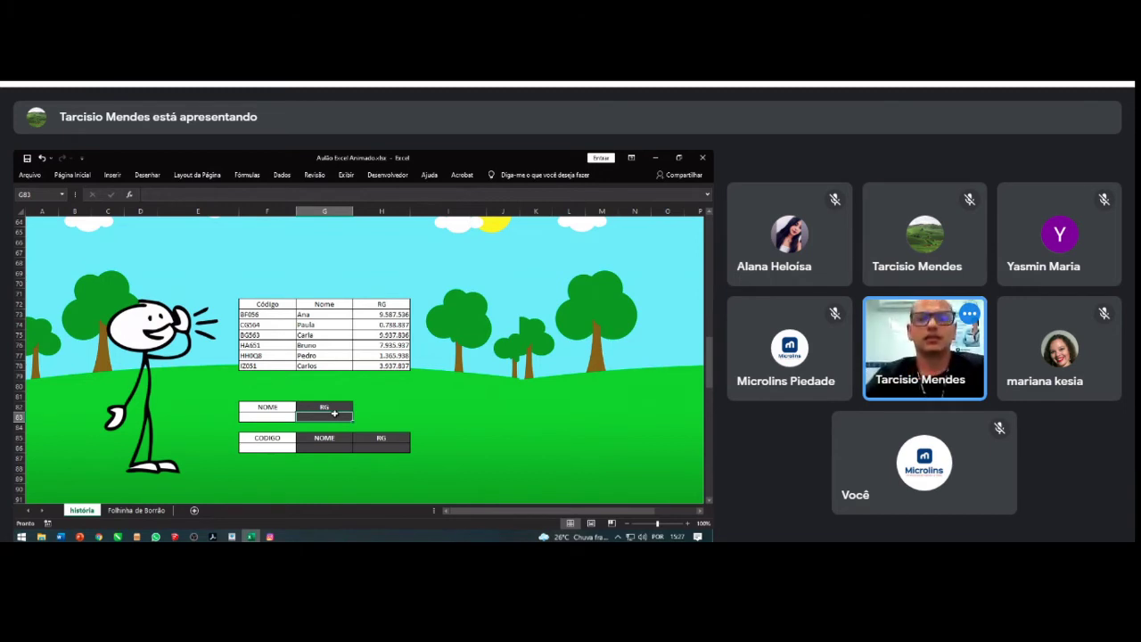
{"action": "type", "text": "="}
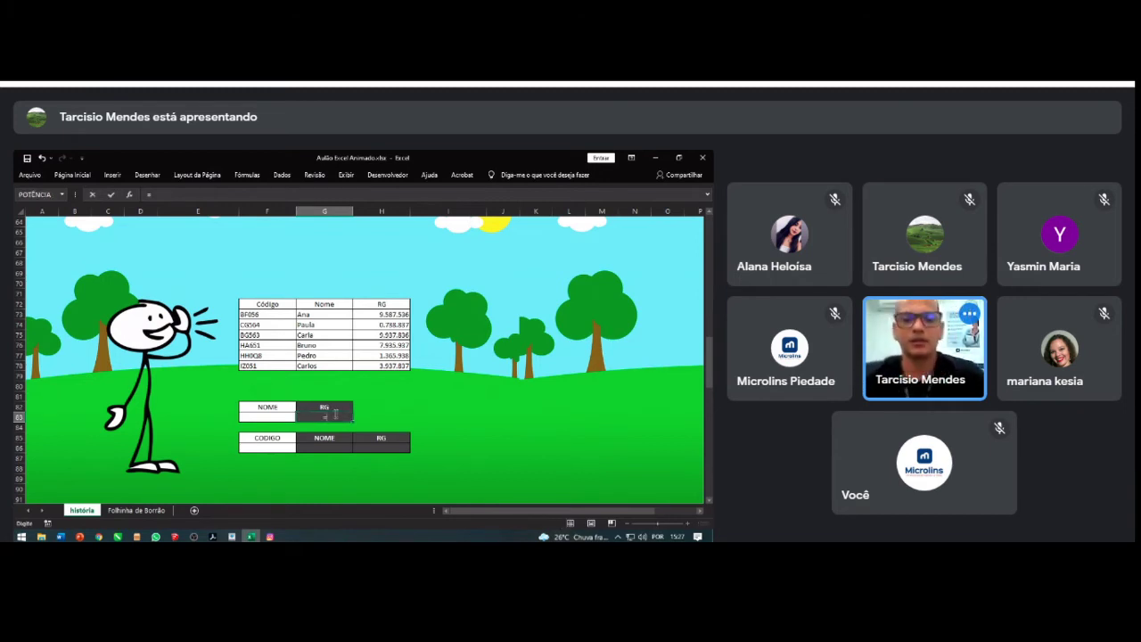
{"action": "type", "text": "PROC"}
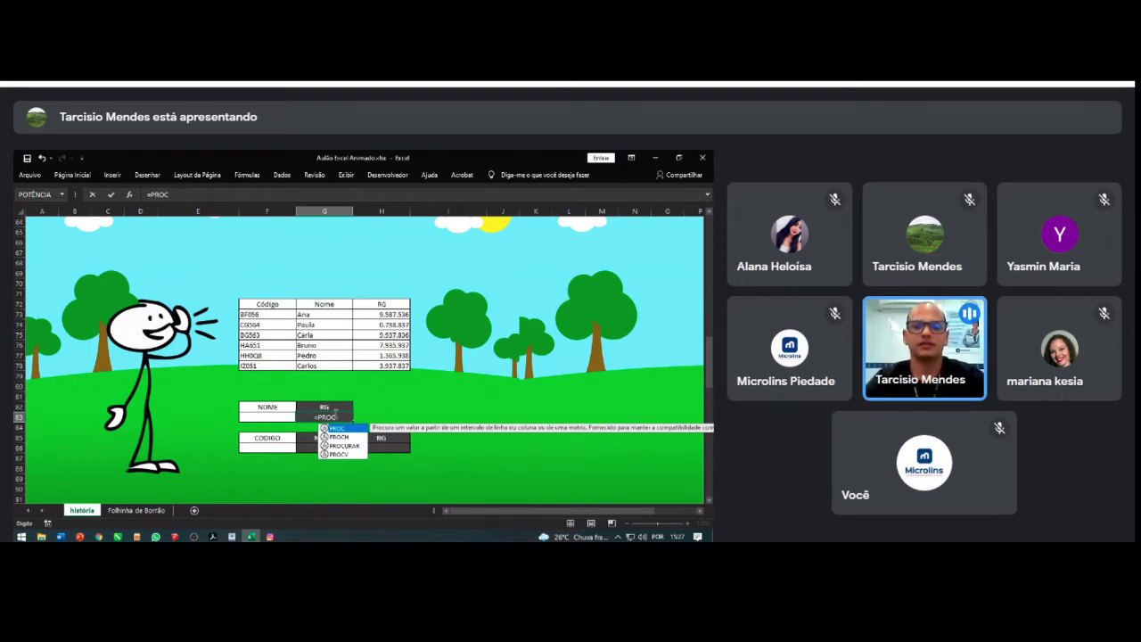
{"action": "type", "text": "V"}
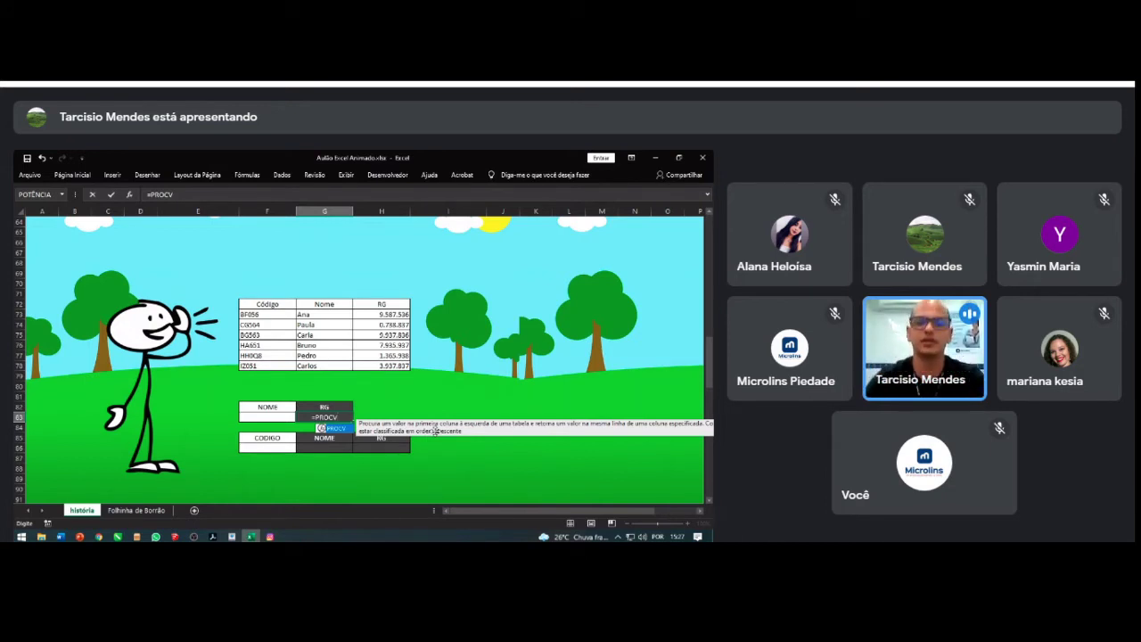
{"action": "type", "text": "("}
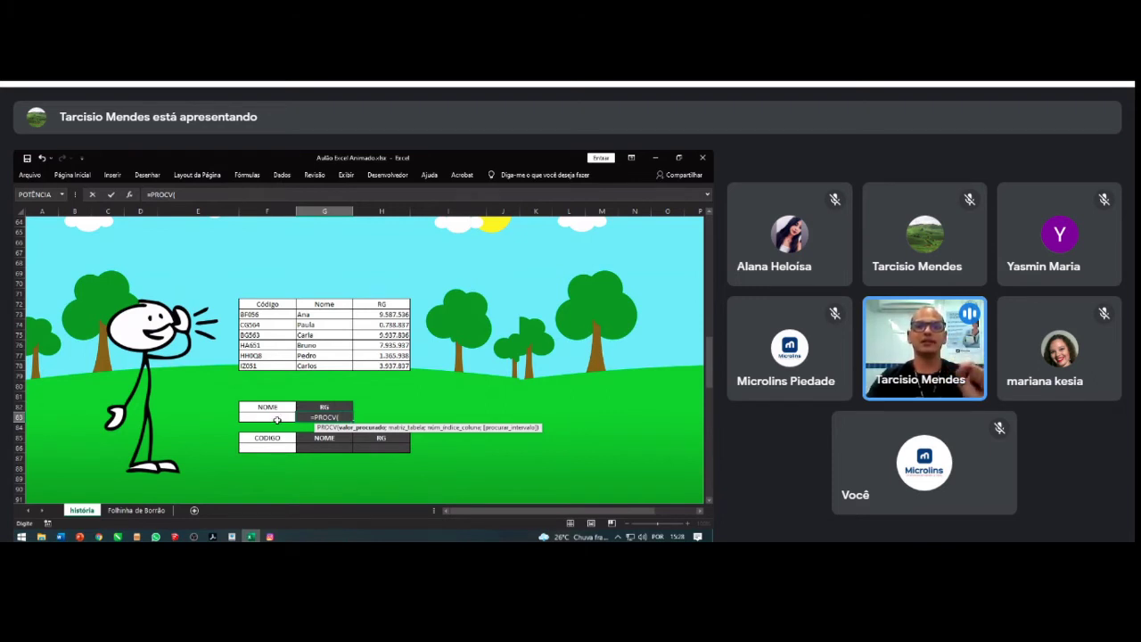
{"action": "left_click", "coordinate": [277, 416]}
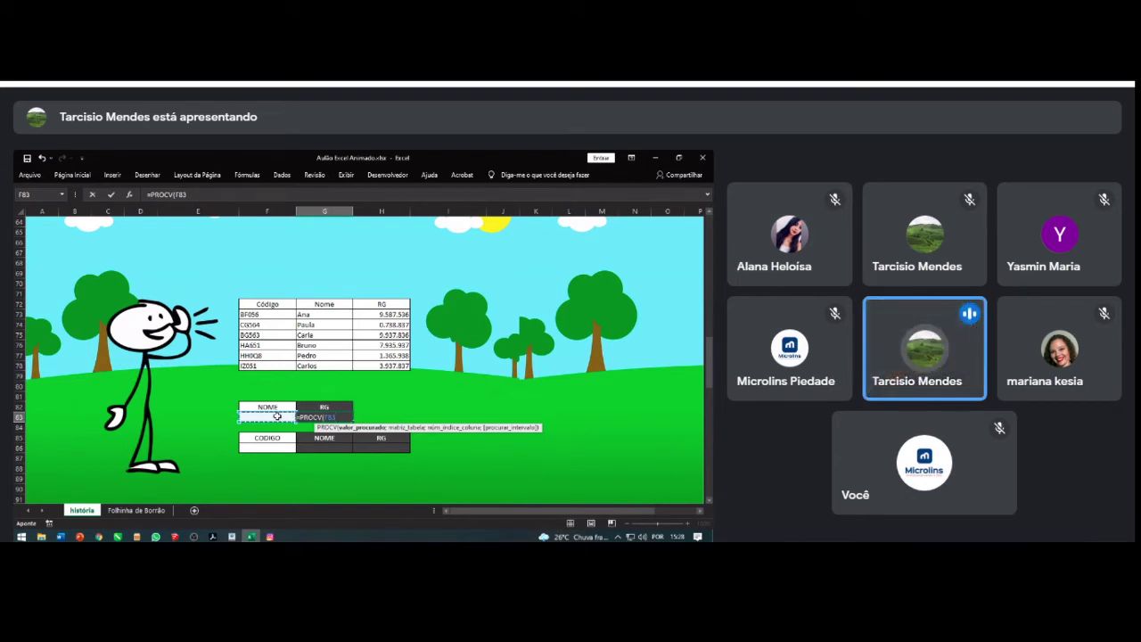
{"action": "type", "text": ";"}
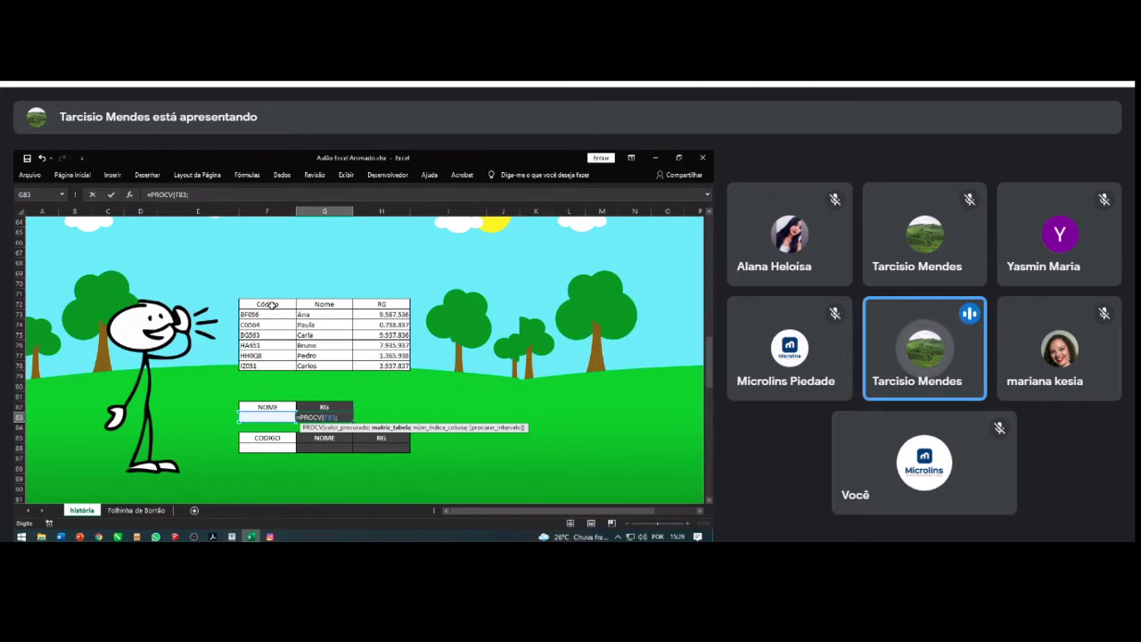
Step: Set the formula's matriz_tabela argument to G72:H78, covering the Nome and RG columns with their headers
{"action": "left_click", "coordinate": [318, 305]}
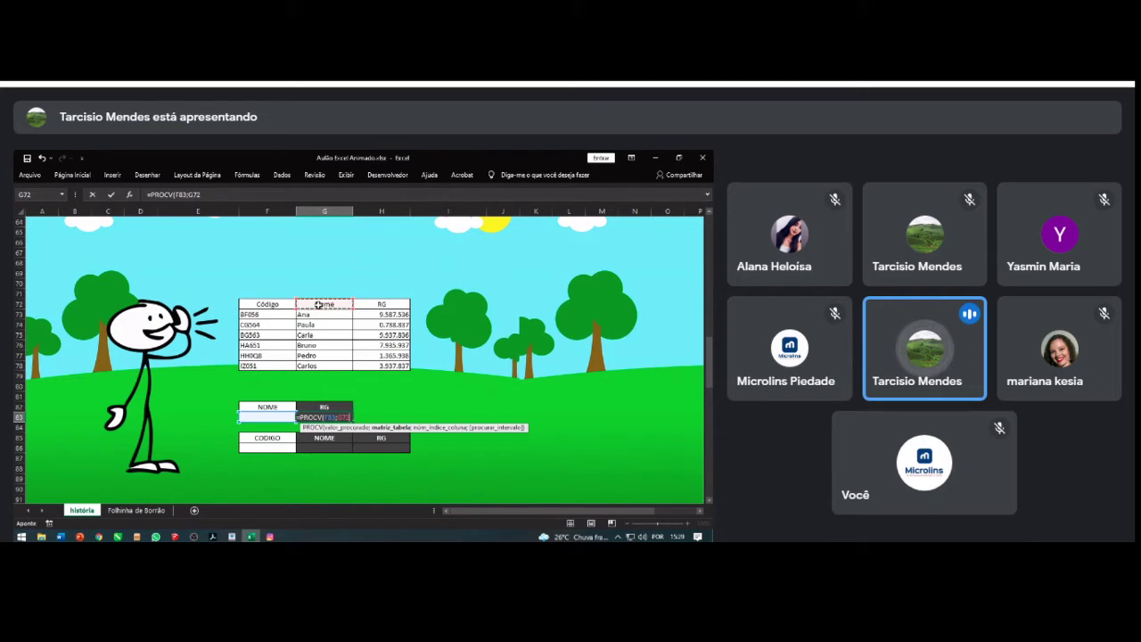
{"action": "left_click_drag", "start_coordinate": [318, 305], "coordinate": [388, 365]}
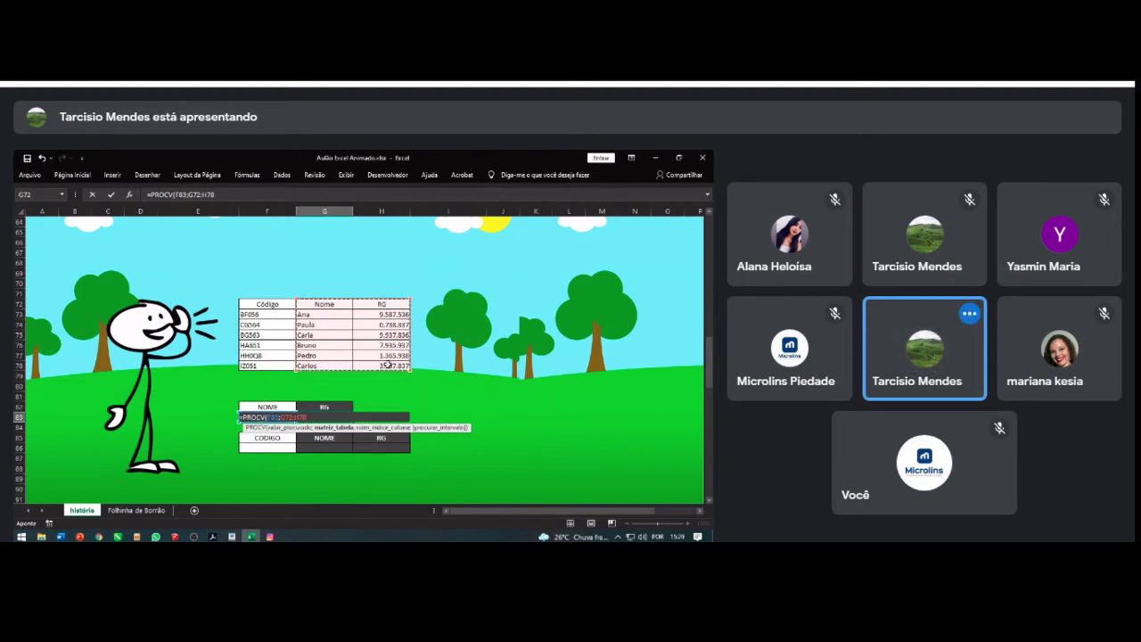
{"action": "type", "text": ";"}
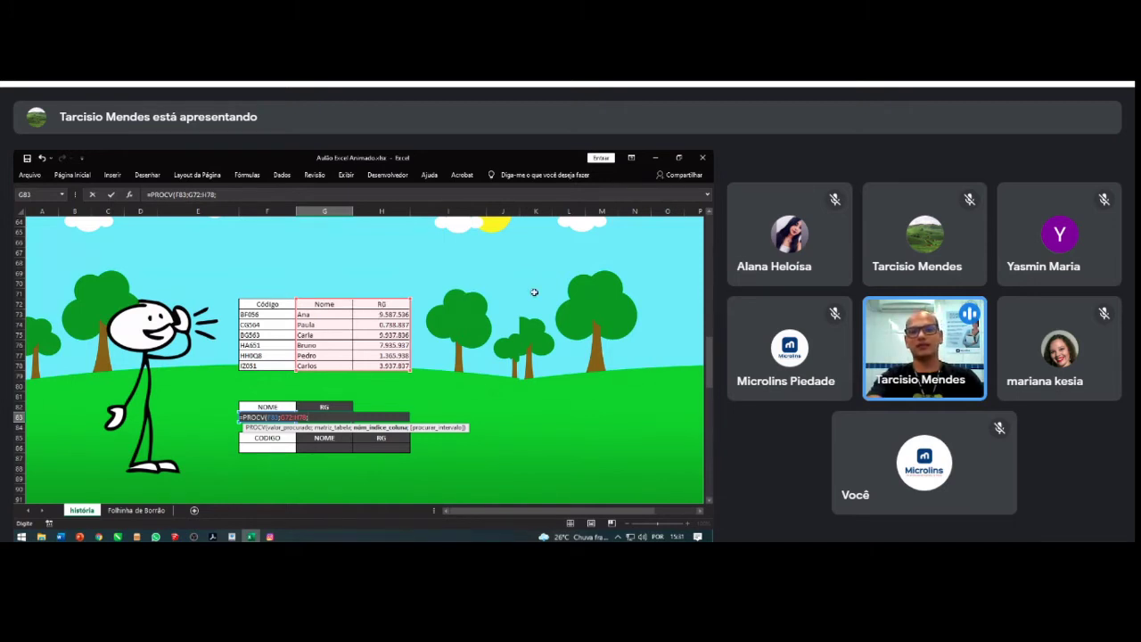
{"action": "left_click_drag", "start_coordinate": [412, 310], "coordinate": [539, 300]}
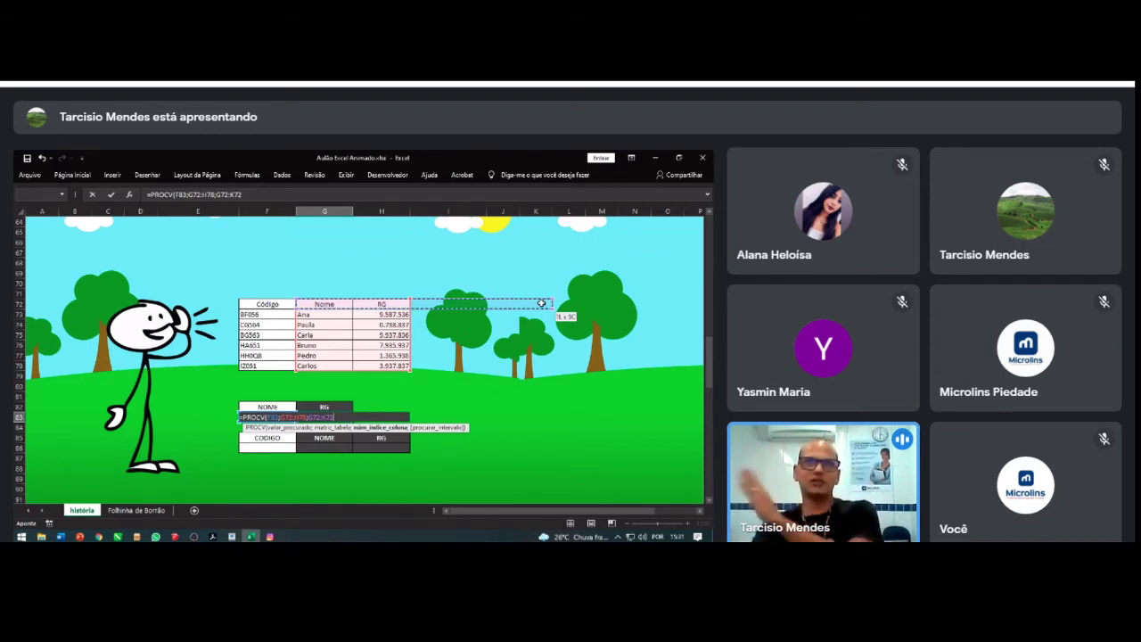
{"action": "left_click_drag", "start_coordinate": [541, 304], "coordinate": [541, 304]}
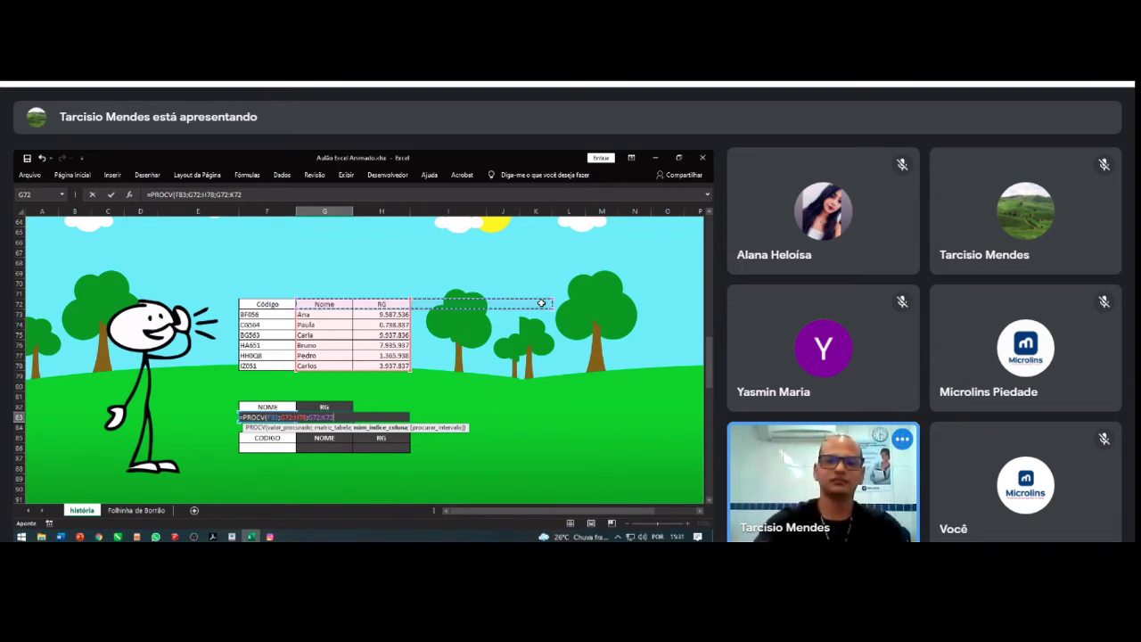
{"action": "key", "text": "BackSpace"}
{"action": "key", "text": "BackSpace"}
{"action": "key", "text": "BackSpace"}
{"action": "key", "text": "BackSpace"}
{"action": "key", "text": "BackSpace"}
{"action": "key", "text": "BackSpace"}
{"action": "key", "text": "BackSpace"}
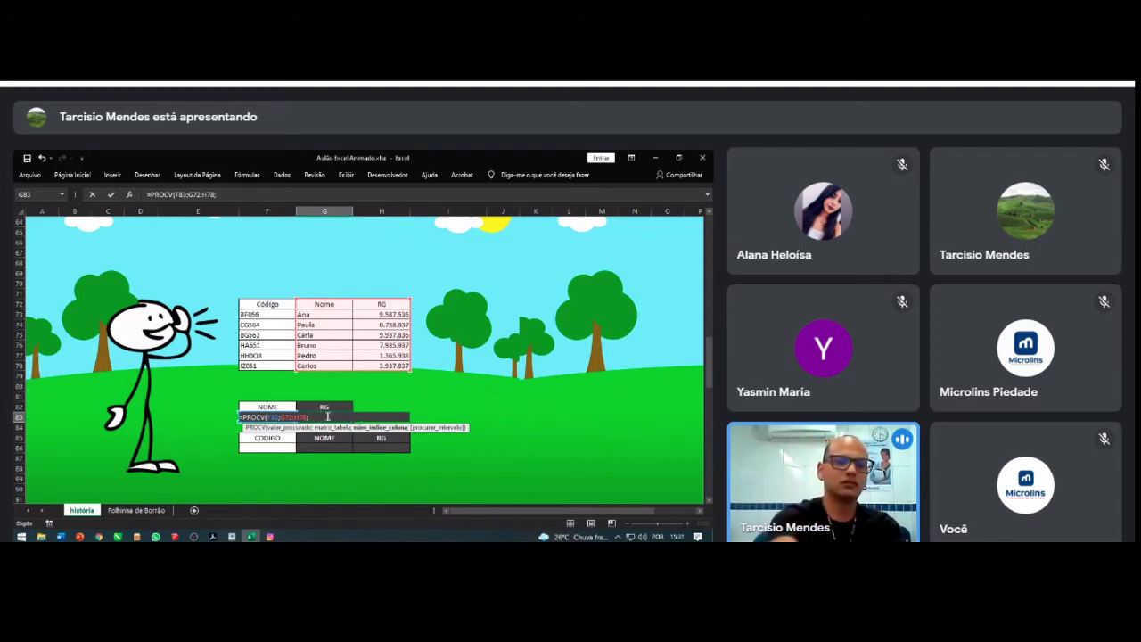
Step: Set the PROCV column index to 2 and the procurar_intervalo argument to FALSO for an exact match
{"action": "type", "text": "2;"}
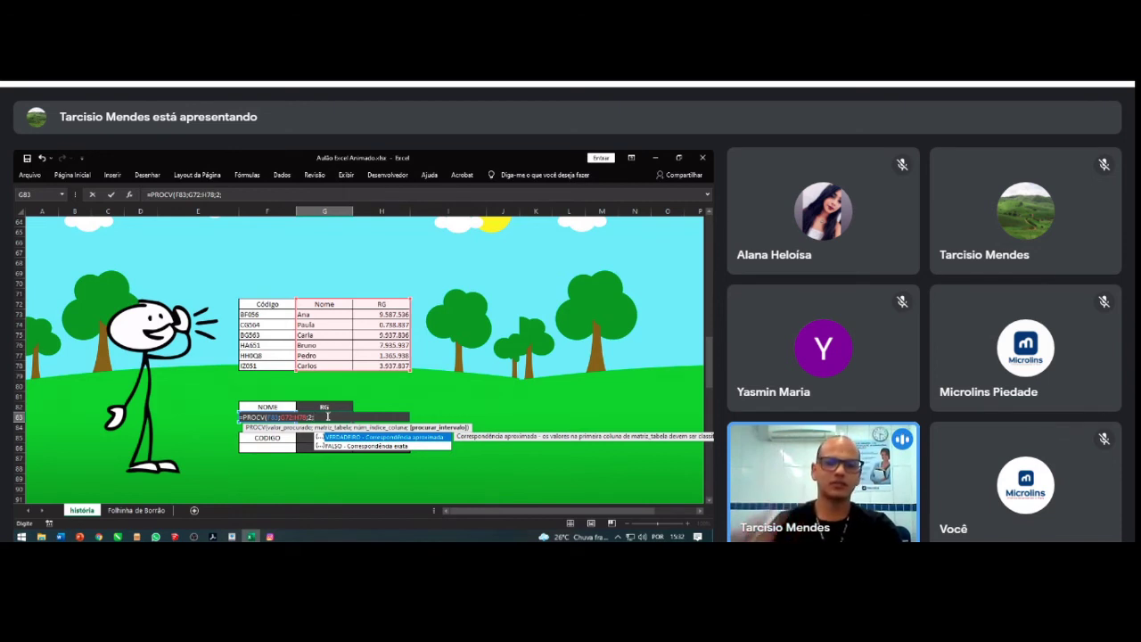
{"action": "left_click", "coordinate": [348, 447]}
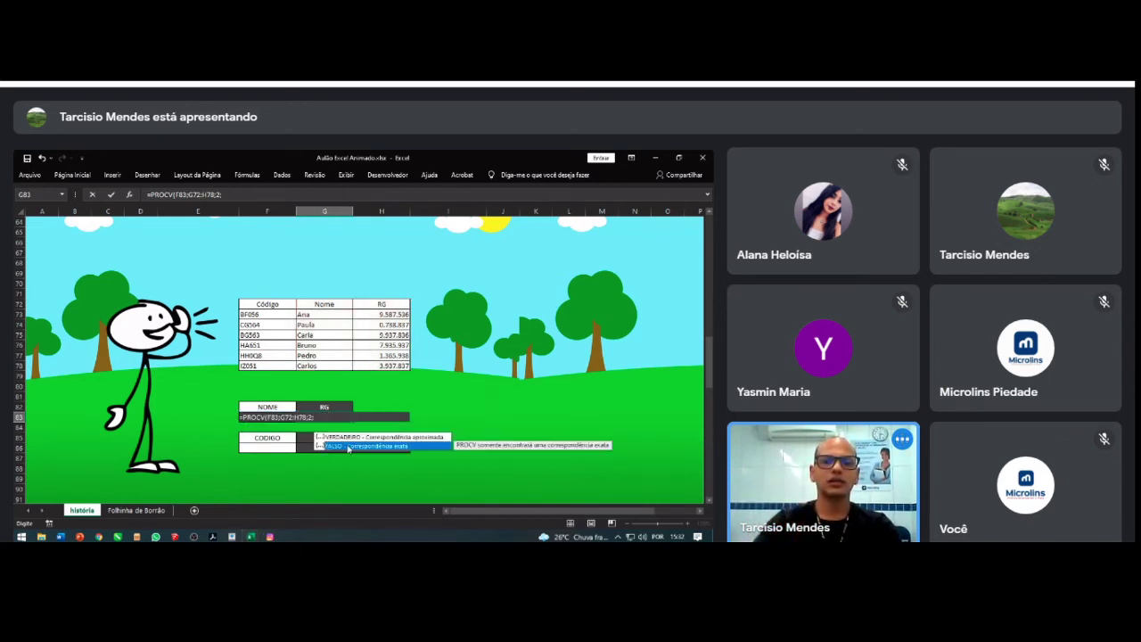
{"action": "double_click", "coordinate": [349, 447]}
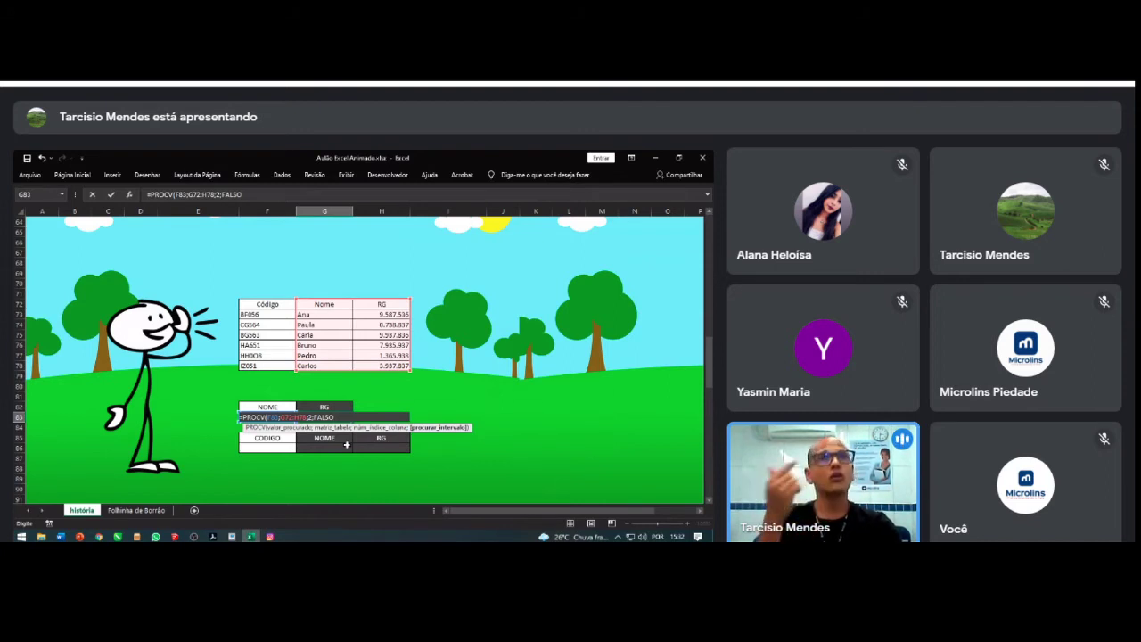
Step: Replace the procurar_intervalo argument with 0 and complete the formula in G83 as =PROCV(F83;G72:H78;2;0)
{"action": "key", "text": "BackSpace"}
{"action": "key", "text": "BackSpace"}
{"action": "key", "text": "BackSpace"}
{"action": "key", "text": "BackSpace"}
{"action": "key", "text": "BackSpace"}
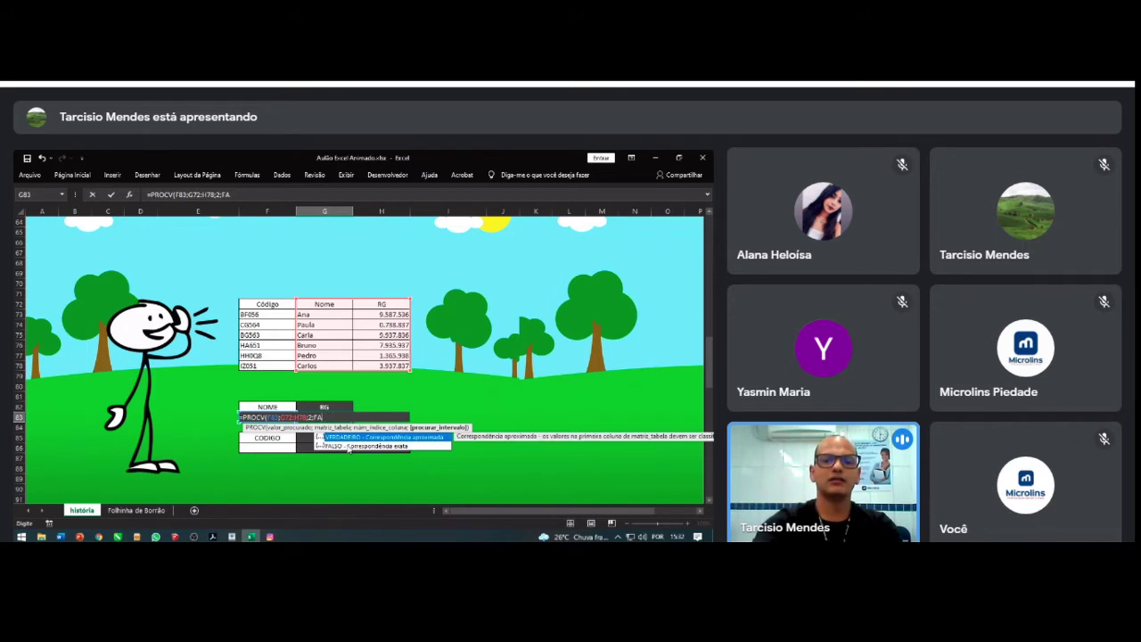
{"action": "type", "text": "0"}
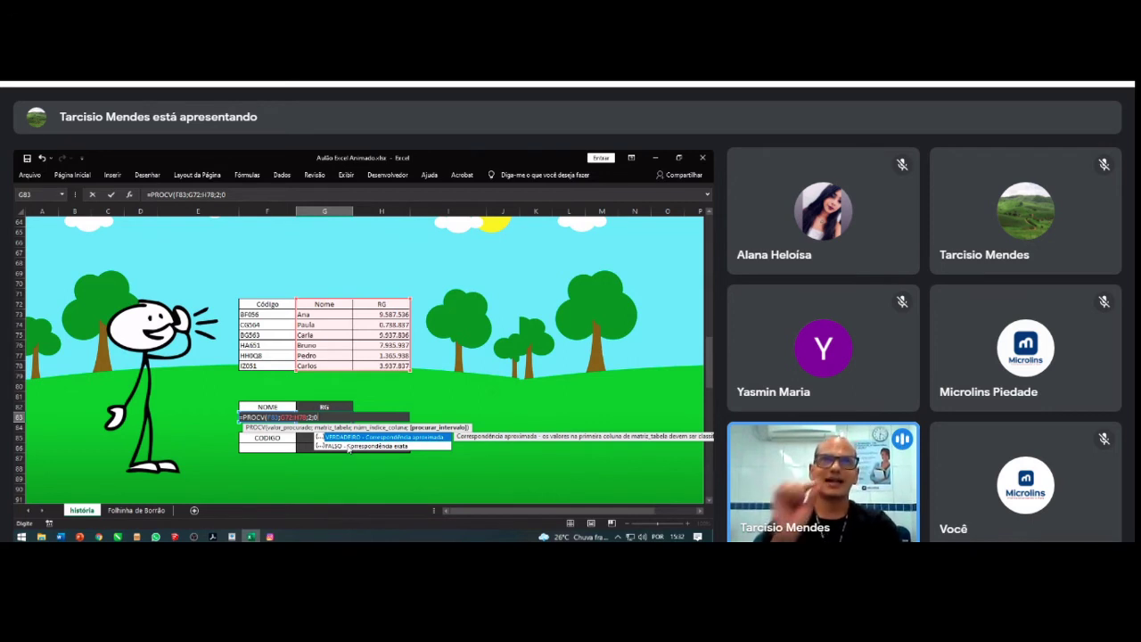
{"action": "type", "text": ")"}
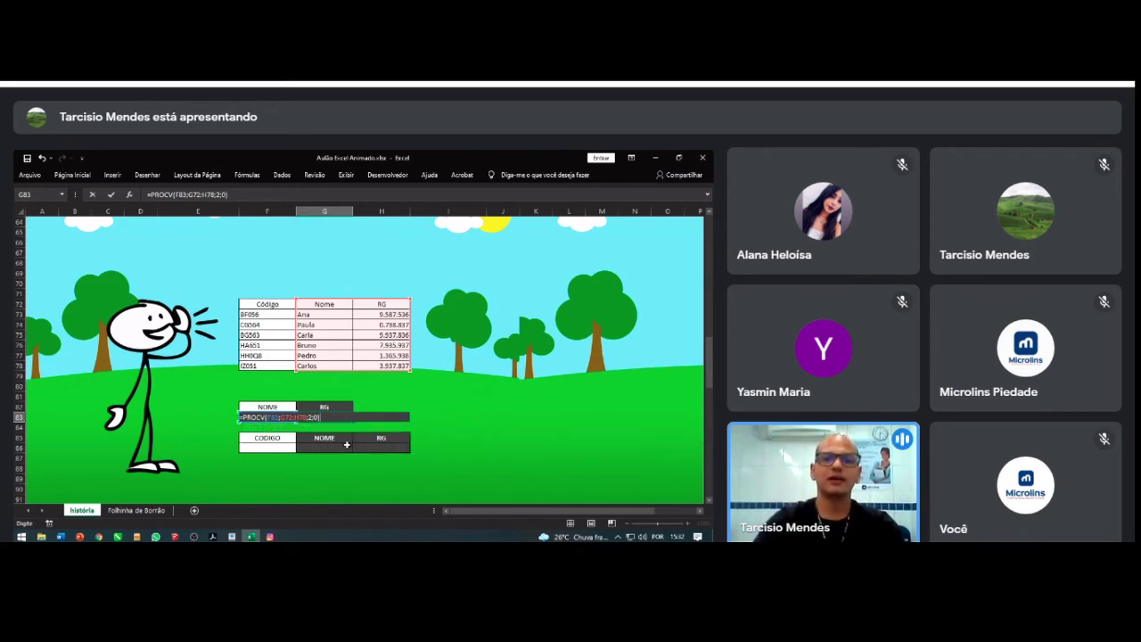
{"action": "key", "text": "Return"}
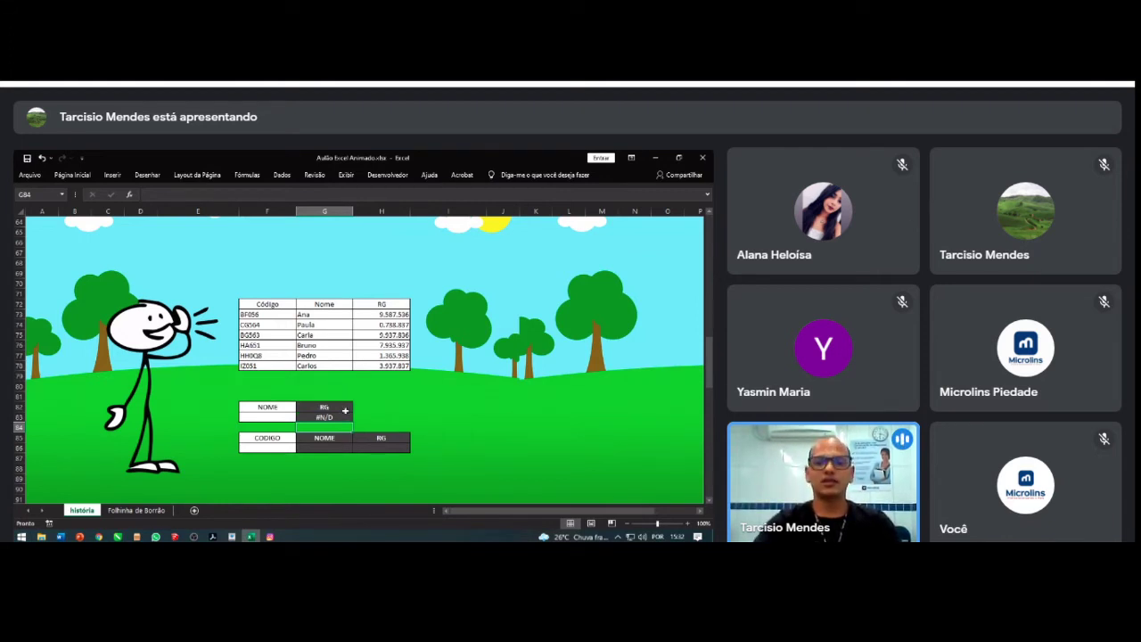
Step: Test the PROCV formula by entering a first name that is absent from the table in NOME cell F83
{"action": "left_click", "coordinate": [275, 417]}
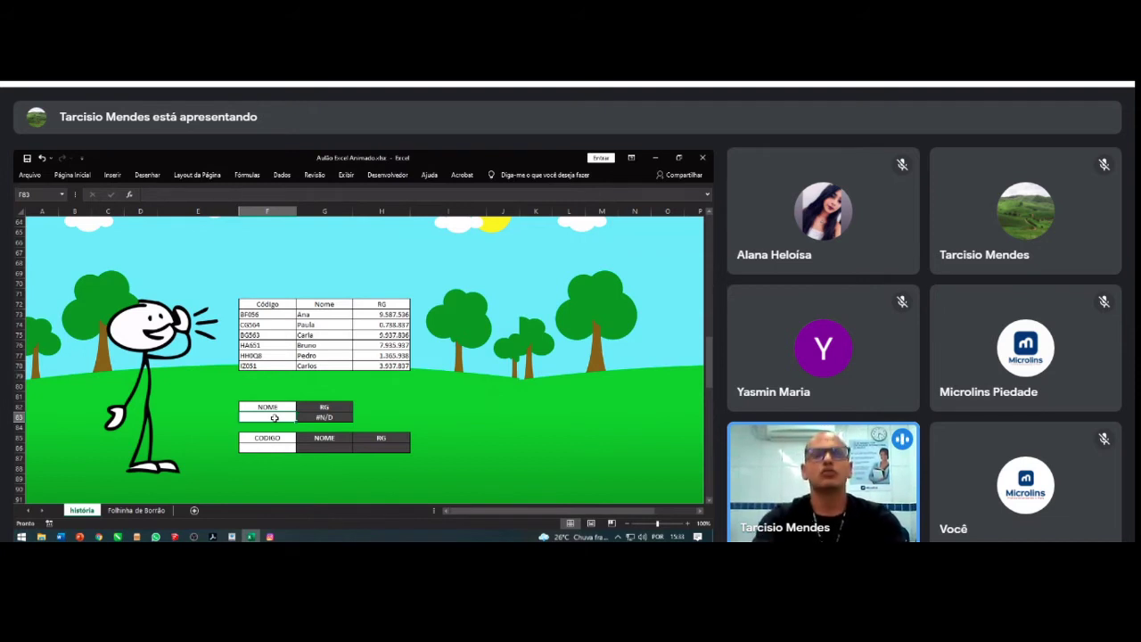
{"action": "type", "text": "JOS"}
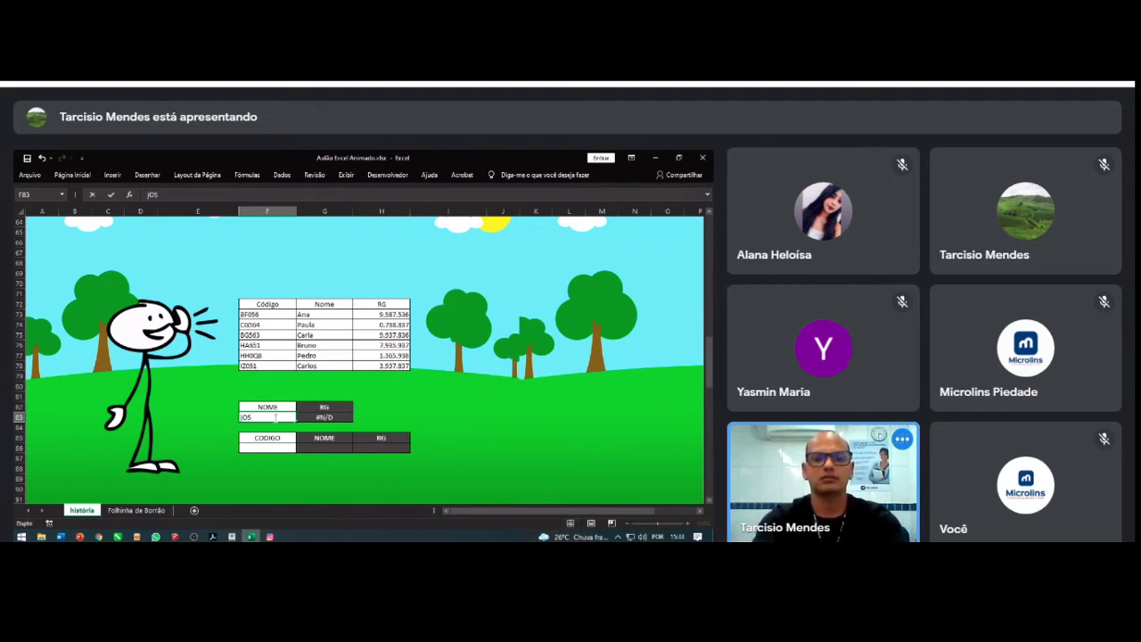
{"action": "type", "text": "é"}
{"action": "key", "text": "Return"}
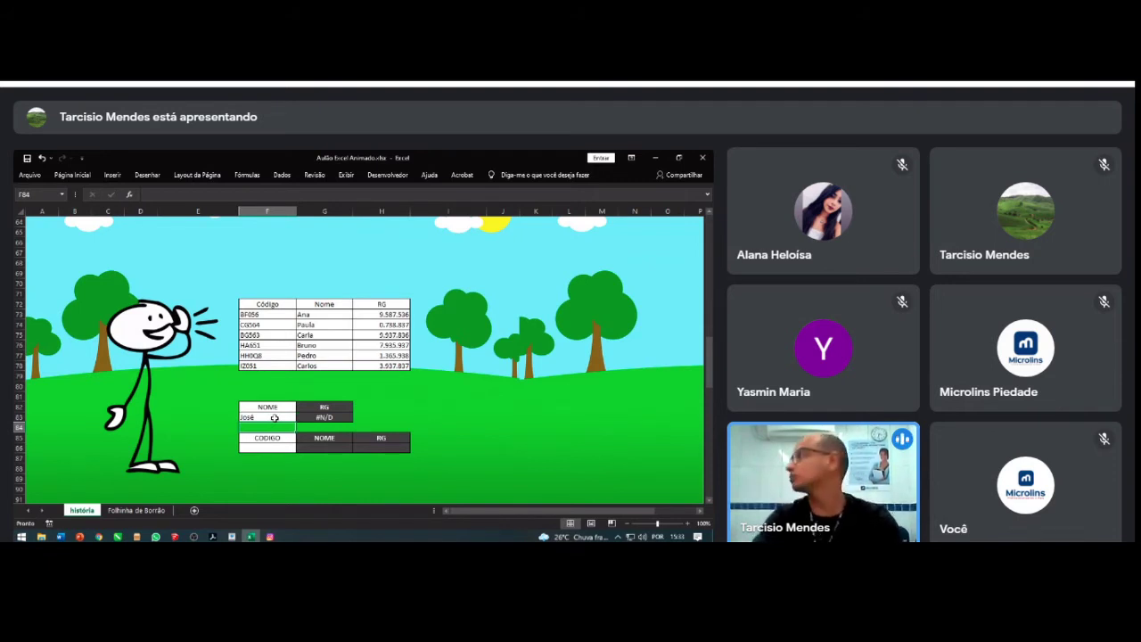
Step: Enter the name from the table's first data row in F83 and compare the RG result with G73:H78
{"action": "left_click", "coordinate": [275, 417]}
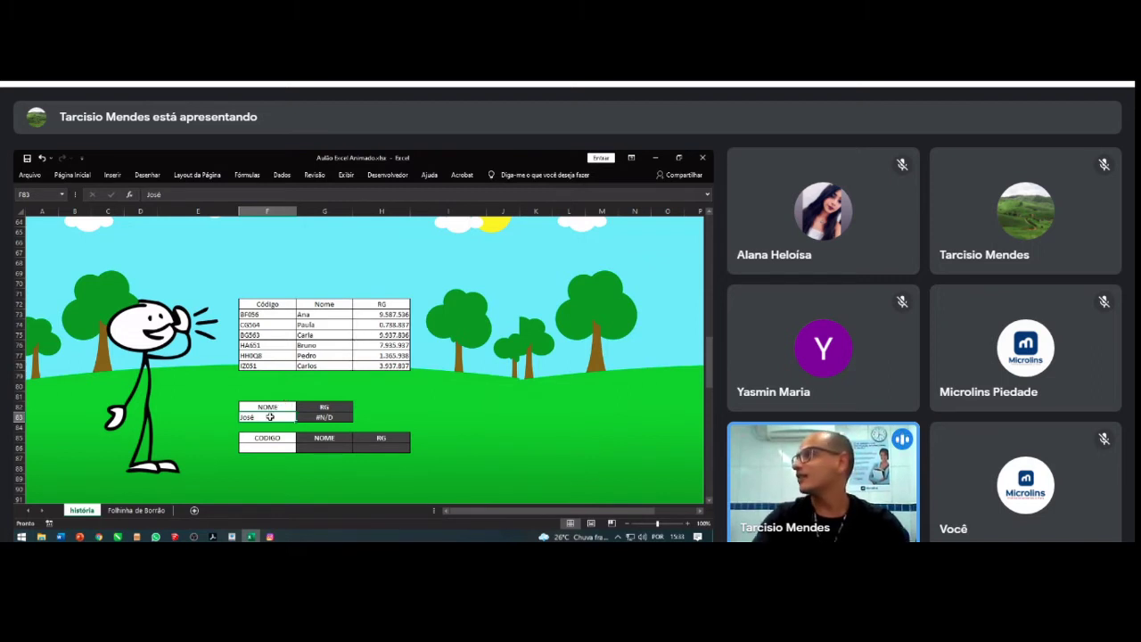
{"action": "type", "text": "A"}
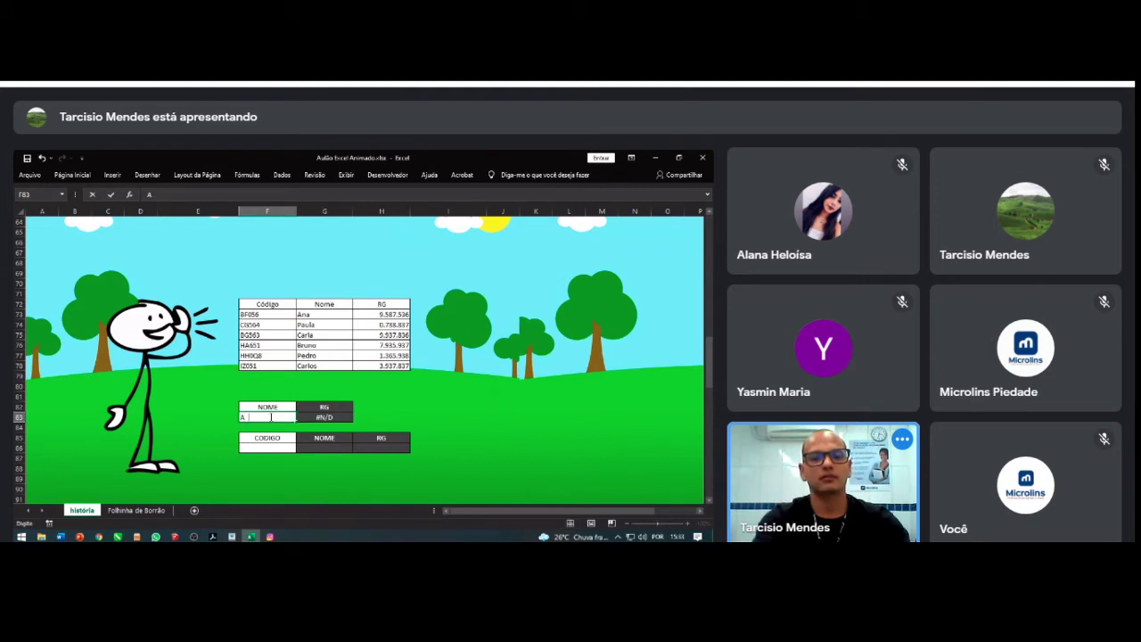
{"action": "type", "text": "na"}
{"action": "key", "text": "Return"}
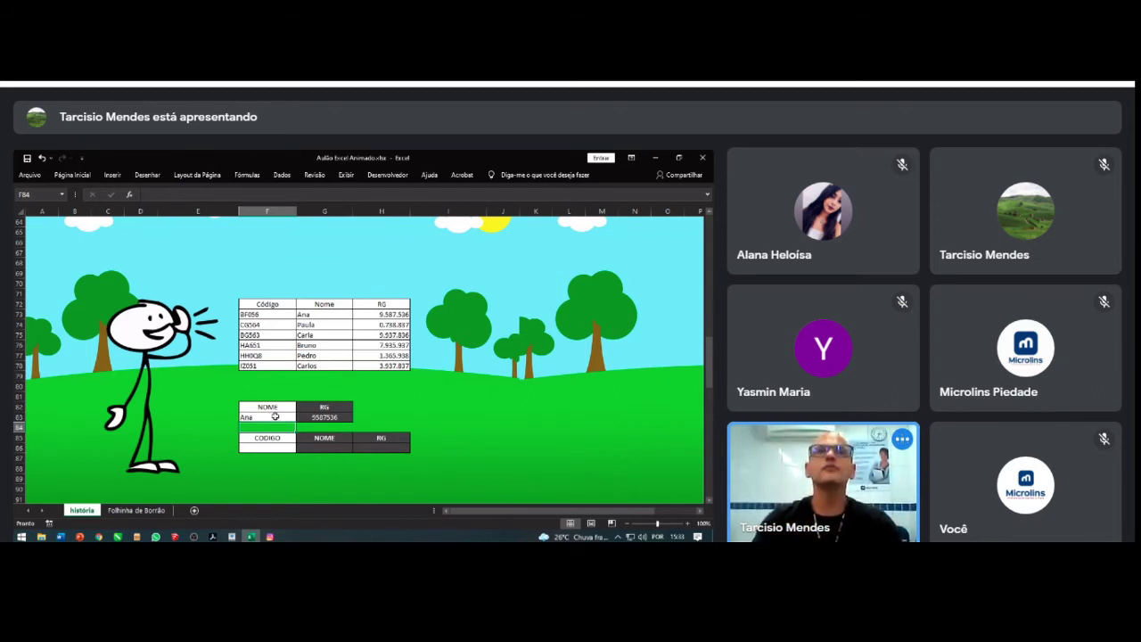
{"action": "left_click_drag", "start_coordinate": [314, 314], "coordinate": [370, 366]}
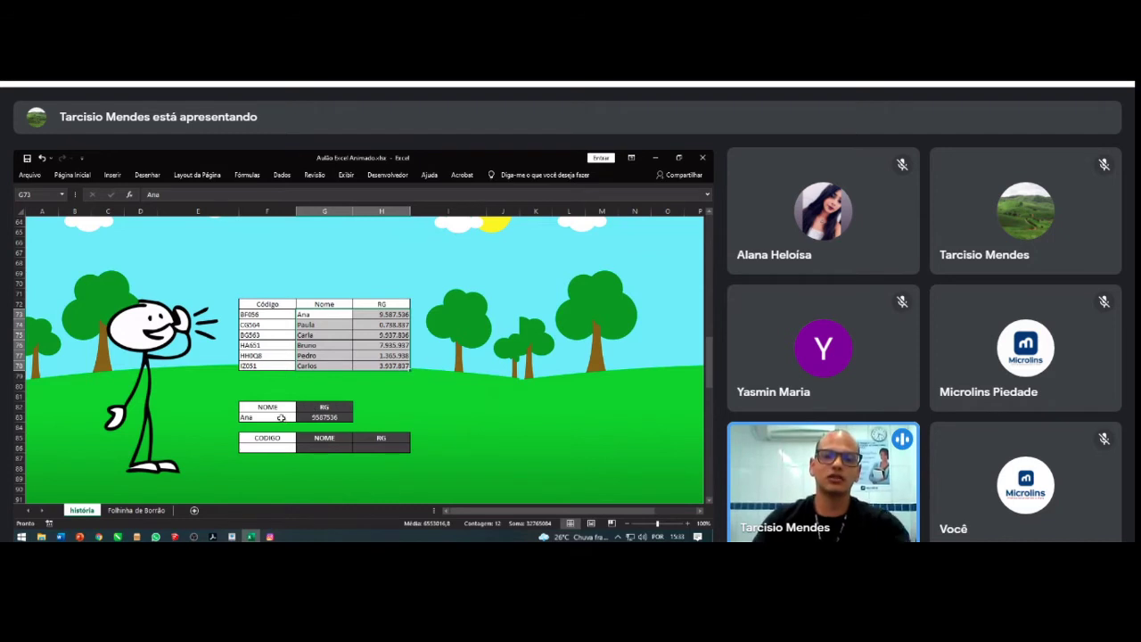
{"action": "left_click", "coordinate": [279, 418]}
{"action": "left_click", "coordinate": [318, 417]}
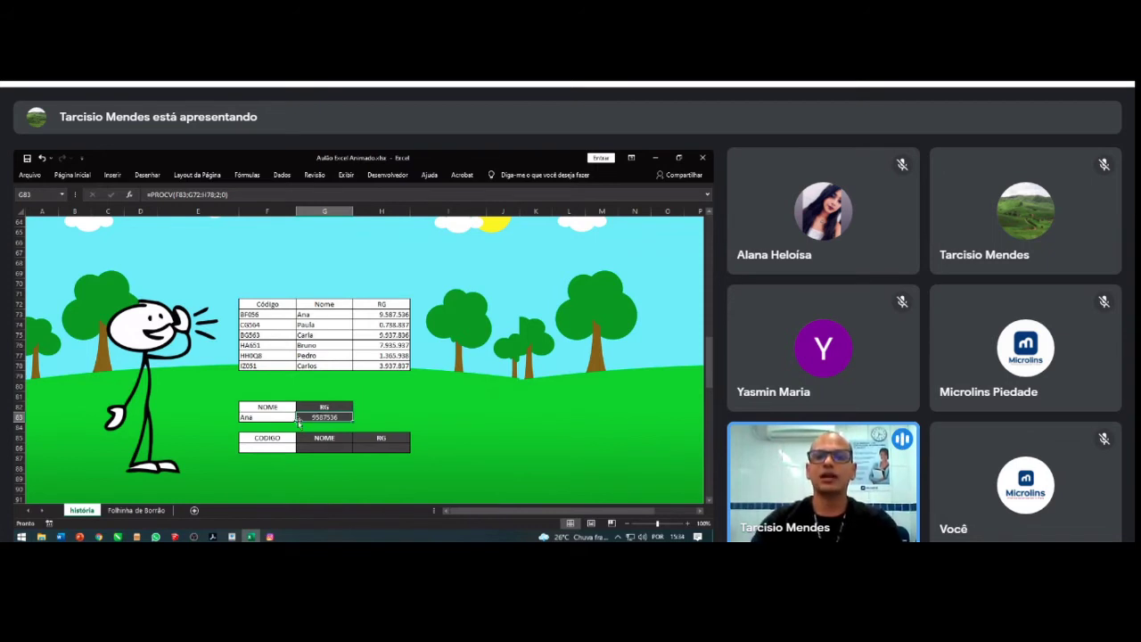
Step: Replace the name in F83 with the one from the table's second data row and check it against the Nome column
{"action": "left_click", "coordinate": [285, 416]}
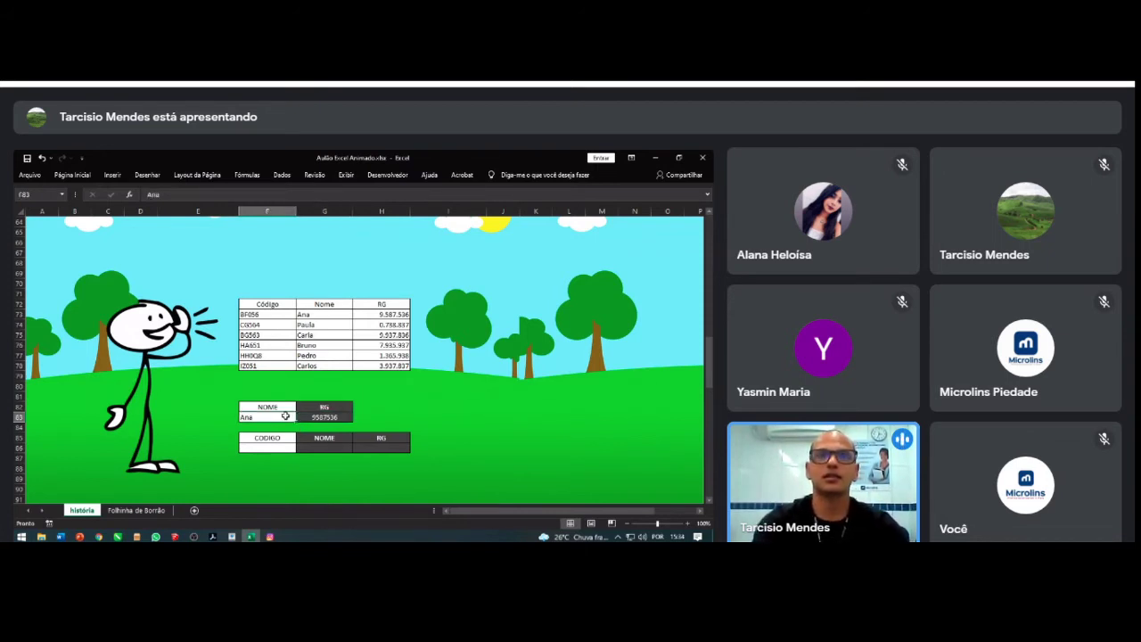
{"action": "type", "text": "Paula"}
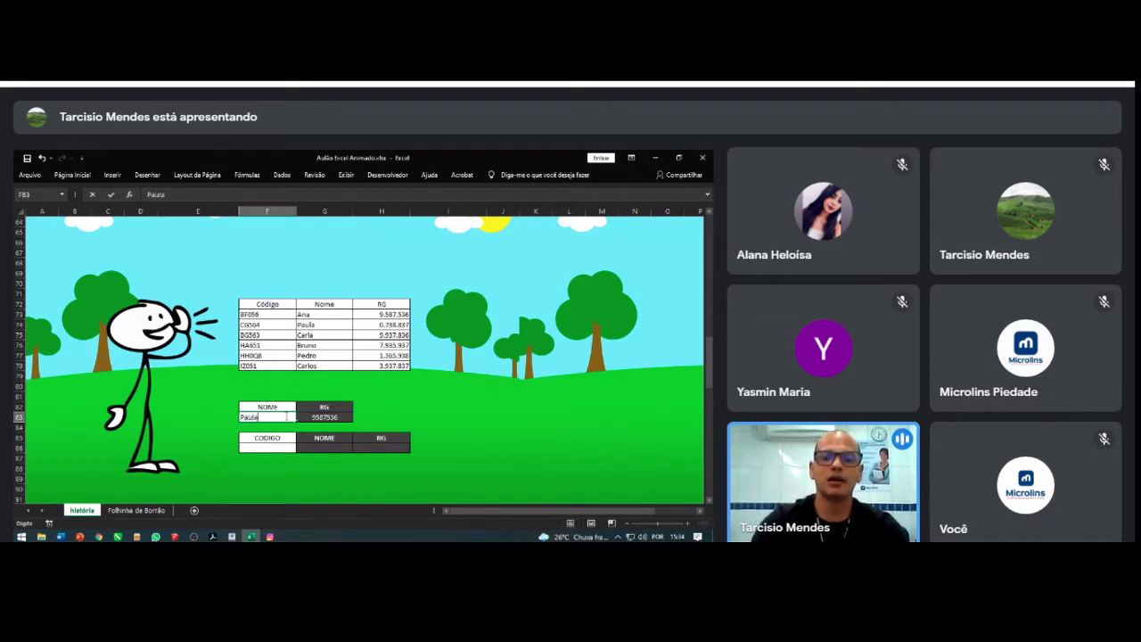
{"action": "key", "text": "Return"}
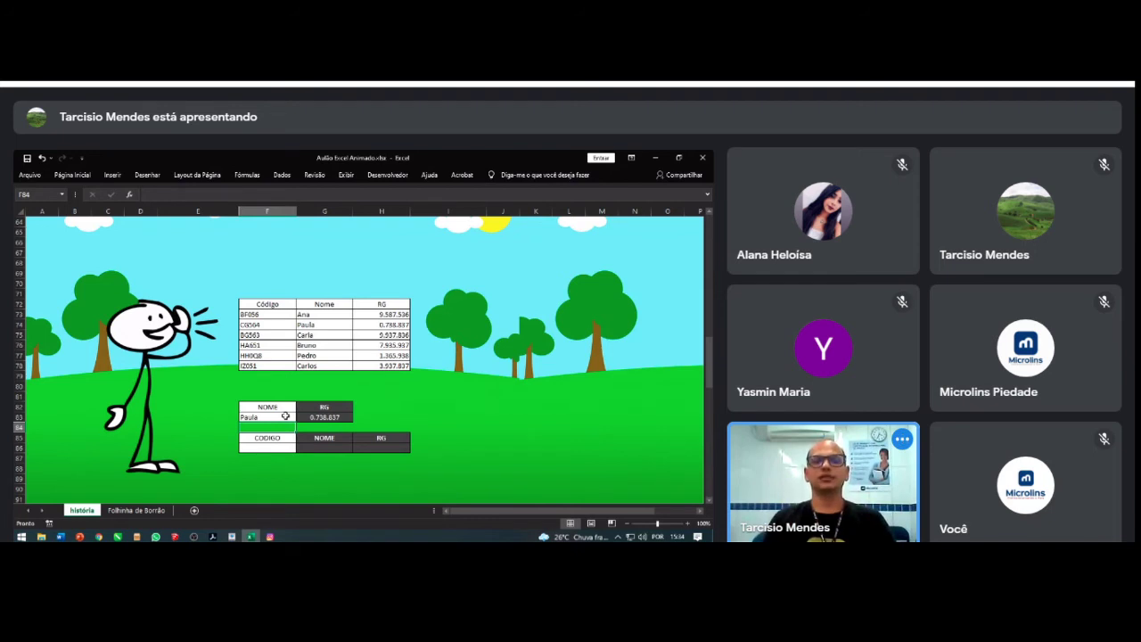
{"action": "left_click", "coordinate": [286, 417]}
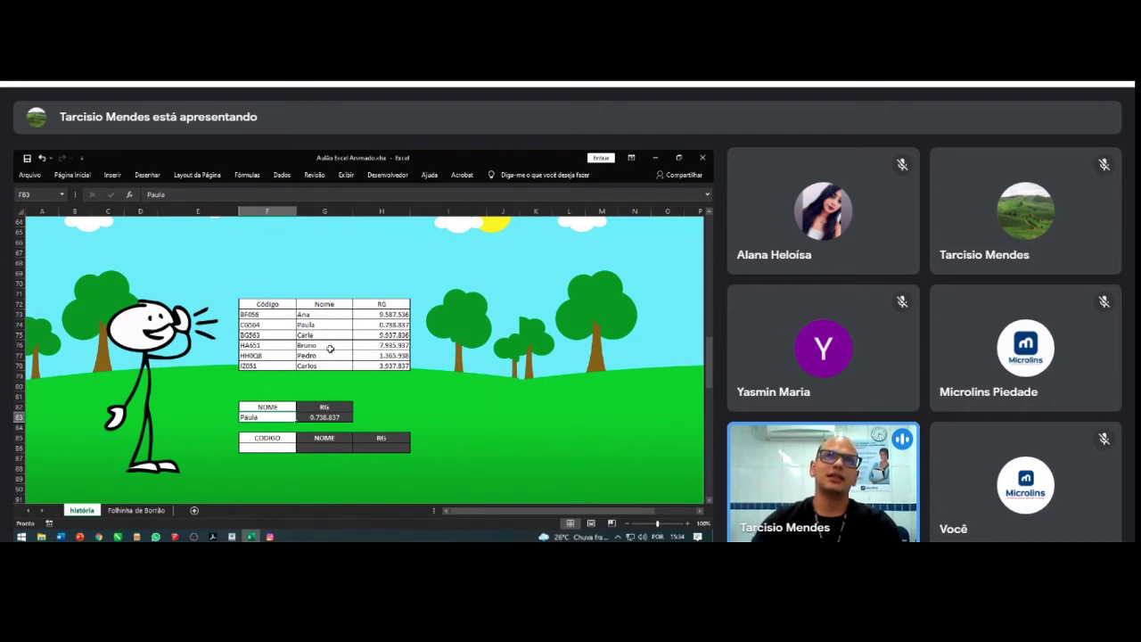
{"action": "double_click", "coordinate": [274, 417]}
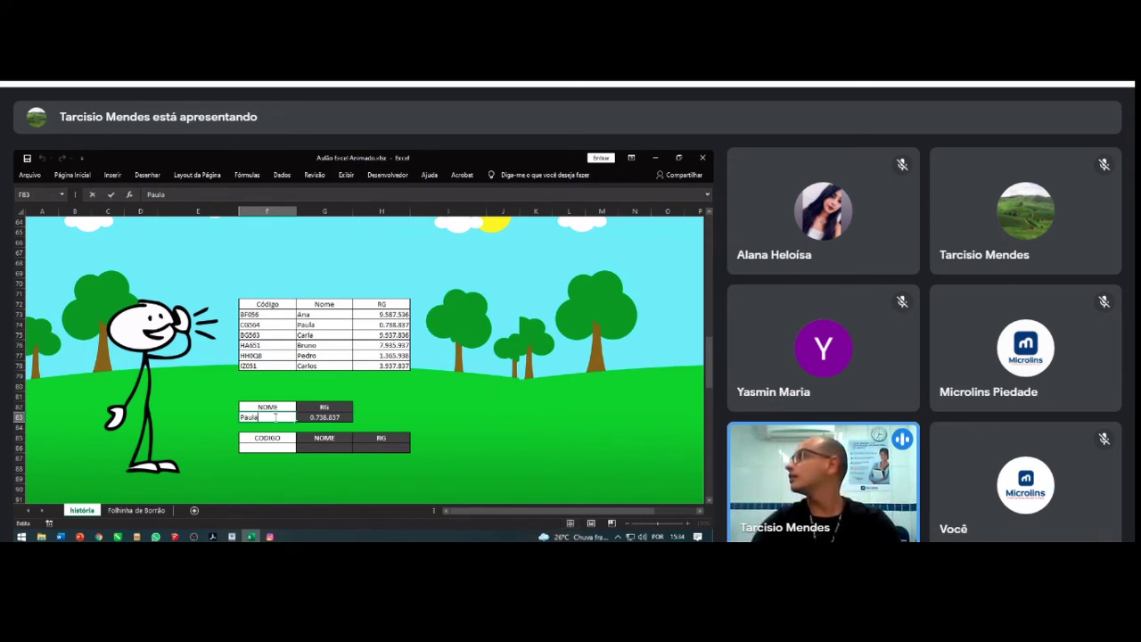
{"action": "left_click", "coordinate": [321, 334]}
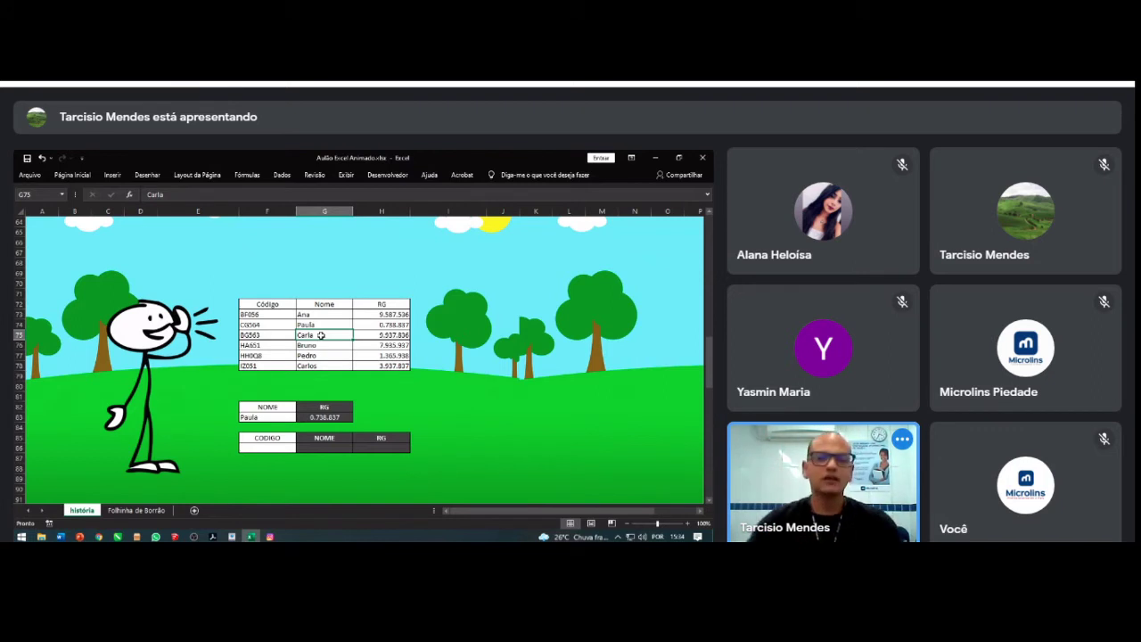
Step: Enter the accented first name missing from the table in F83 again
{"action": "left_click", "coordinate": [258, 418]}
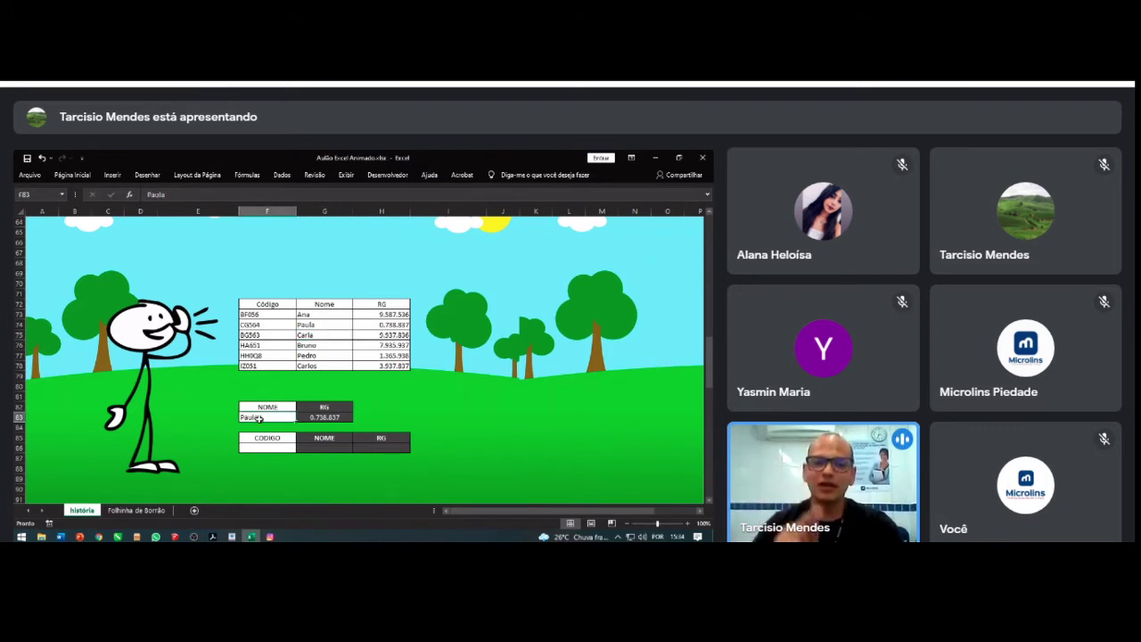
{"action": "type", "text": "Jos"}
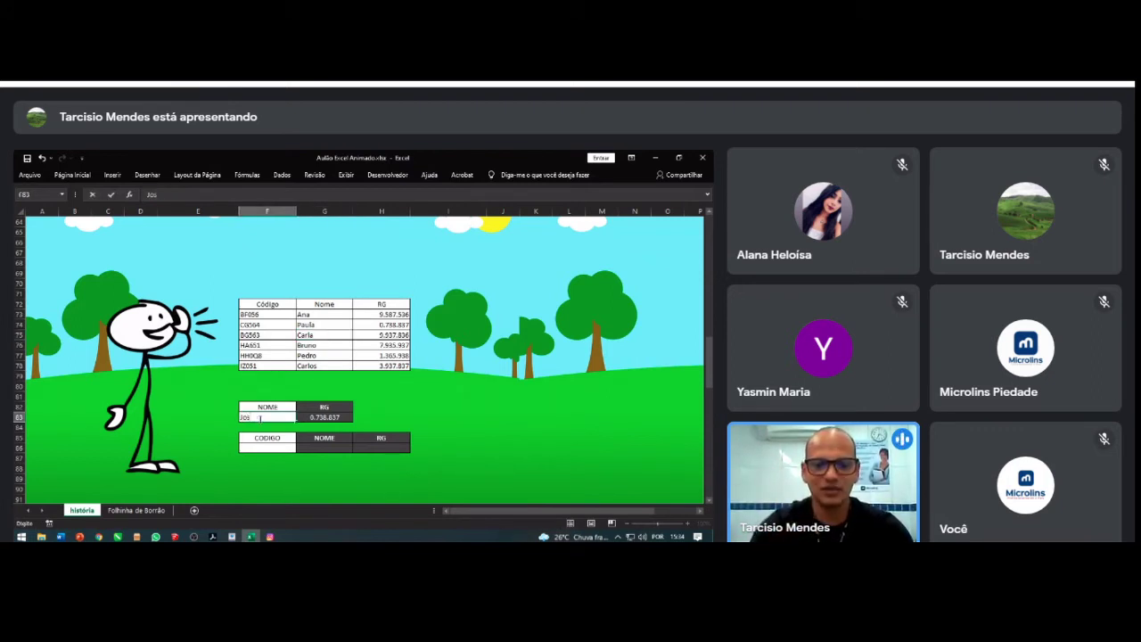
{"action": "type", "text": "é"}
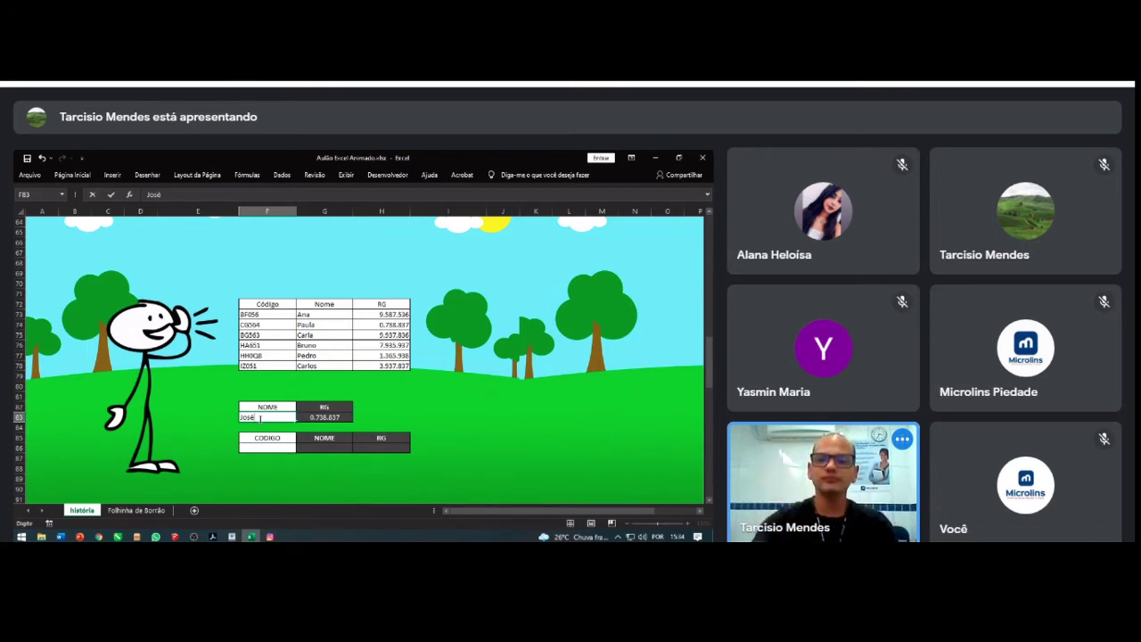
{"action": "key", "text": "Return"}
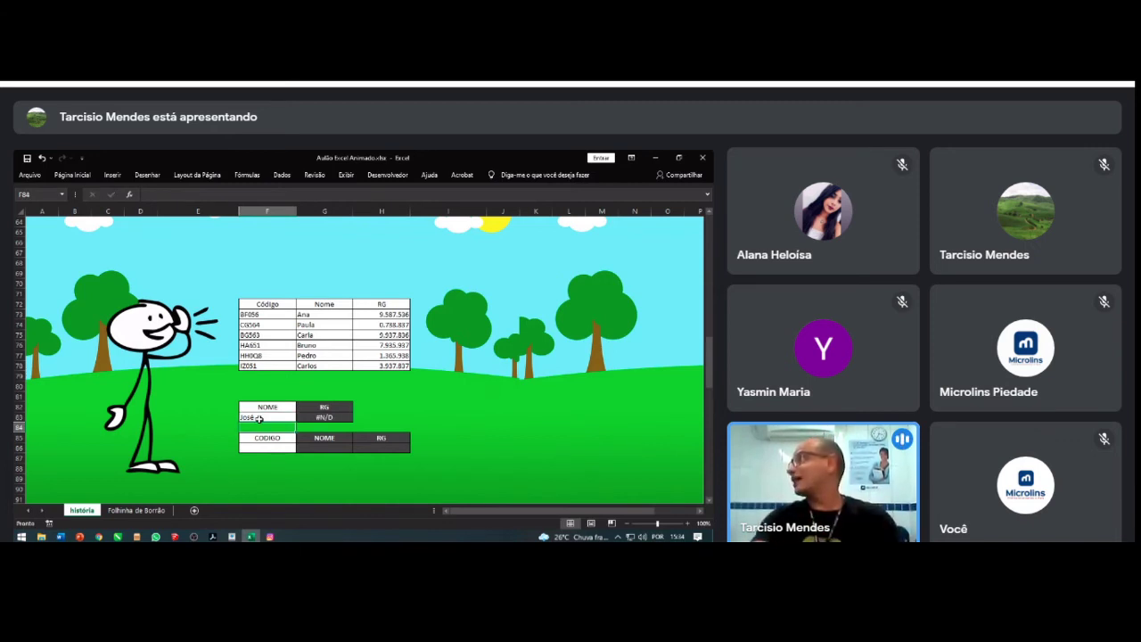
Step: Replace the name in table cell G75 with the accented name used in F83 and check the RG result in G83
{"action": "left_click", "coordinate": [326, 335]}
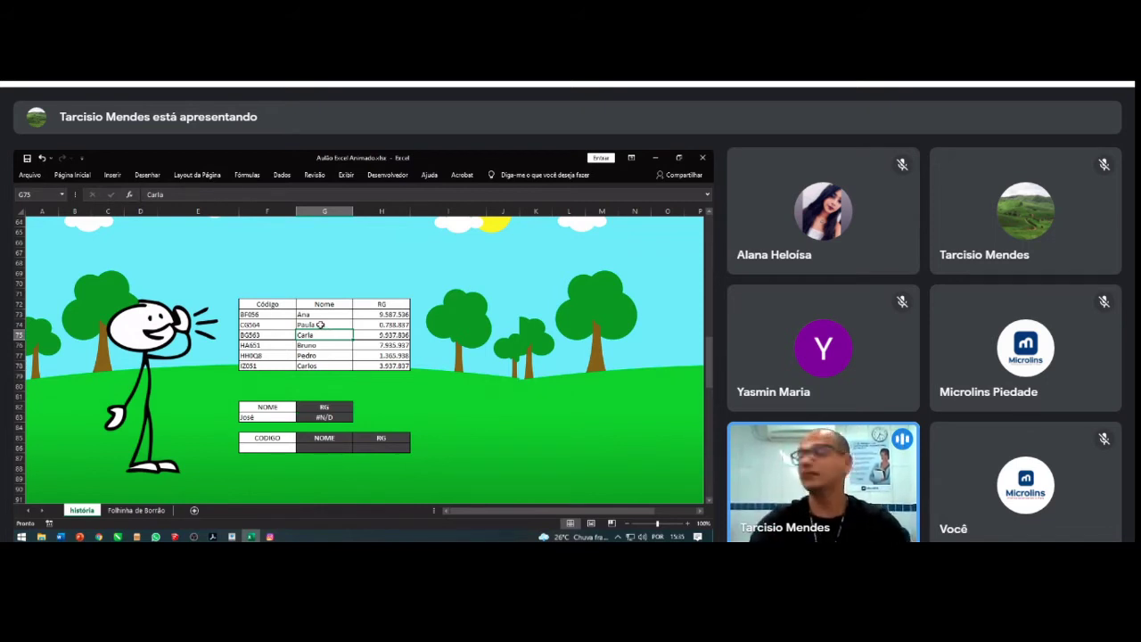
{"action": "type", "text": "J"}
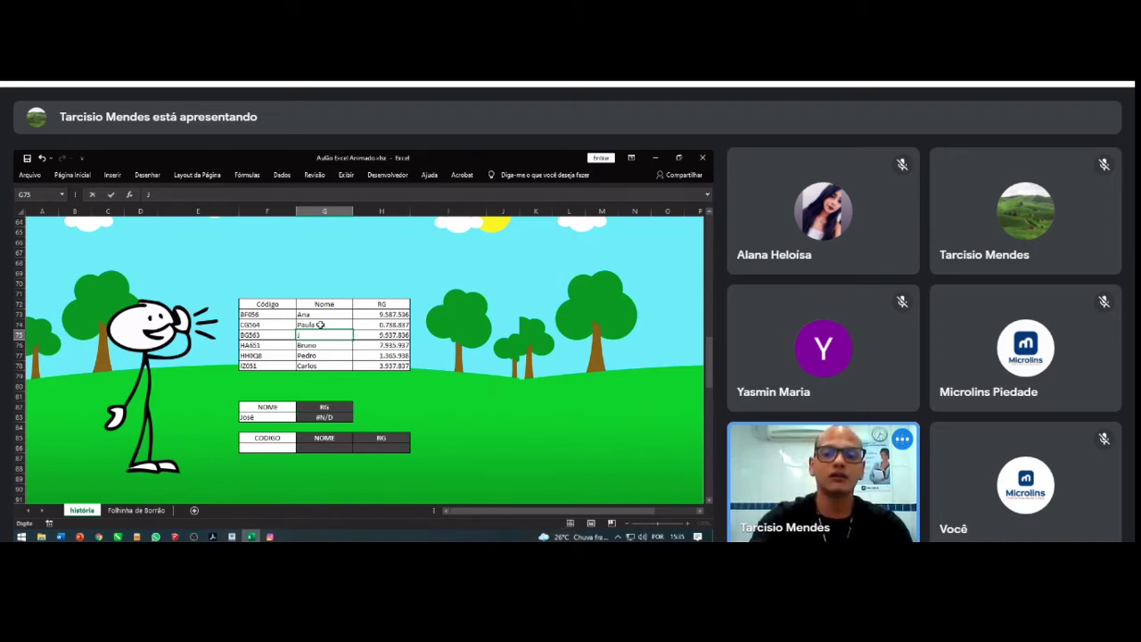
{"action": "type", "text": "osé"}
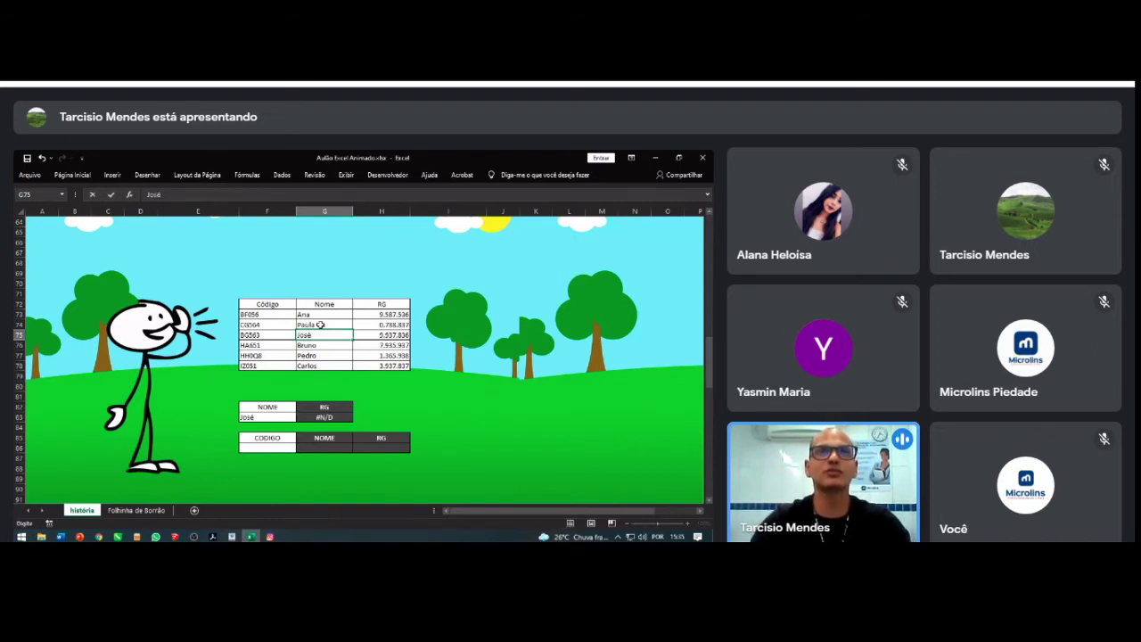
{"action": "key", "text": "Return"}
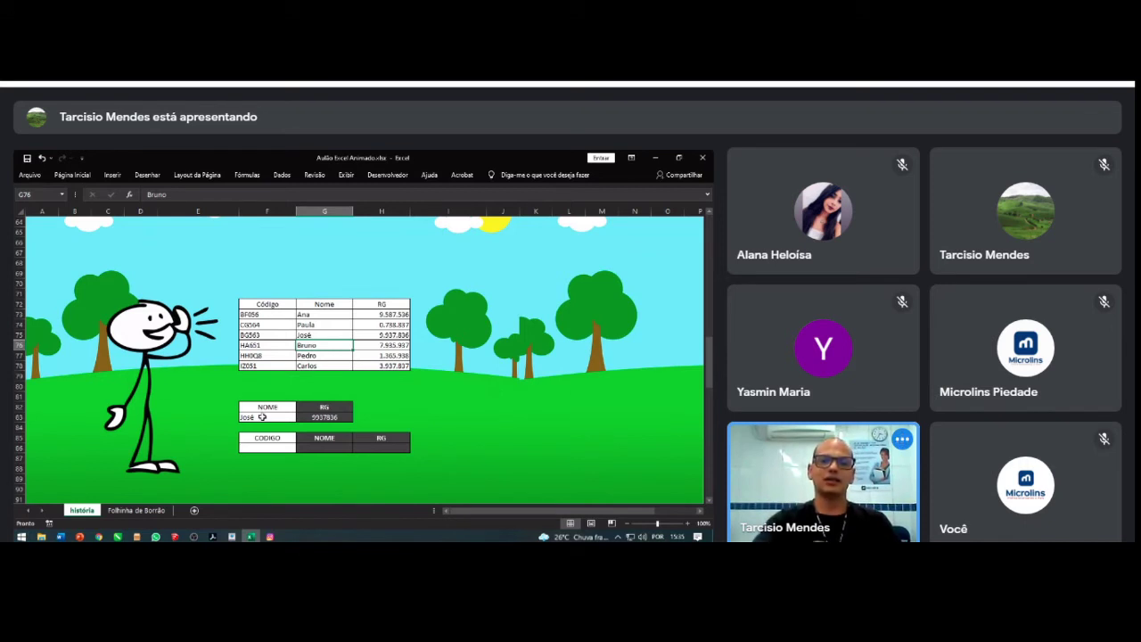
{"action": "left_click", "coordinate": [262, 416]}
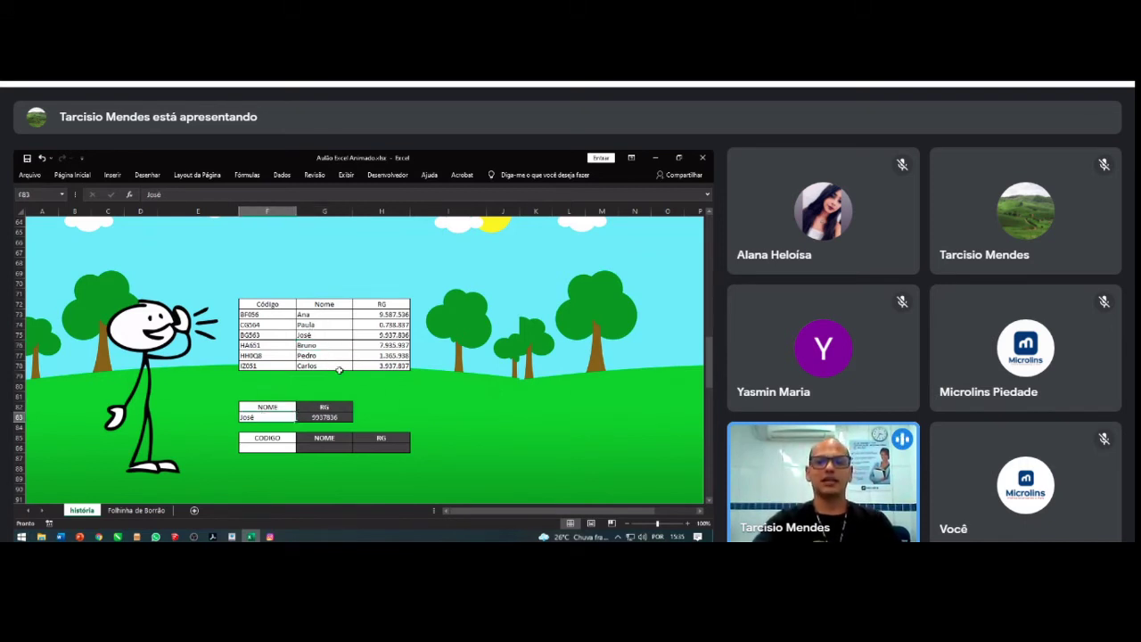
{"action": "left_click", "coordinate": [328, 416]}
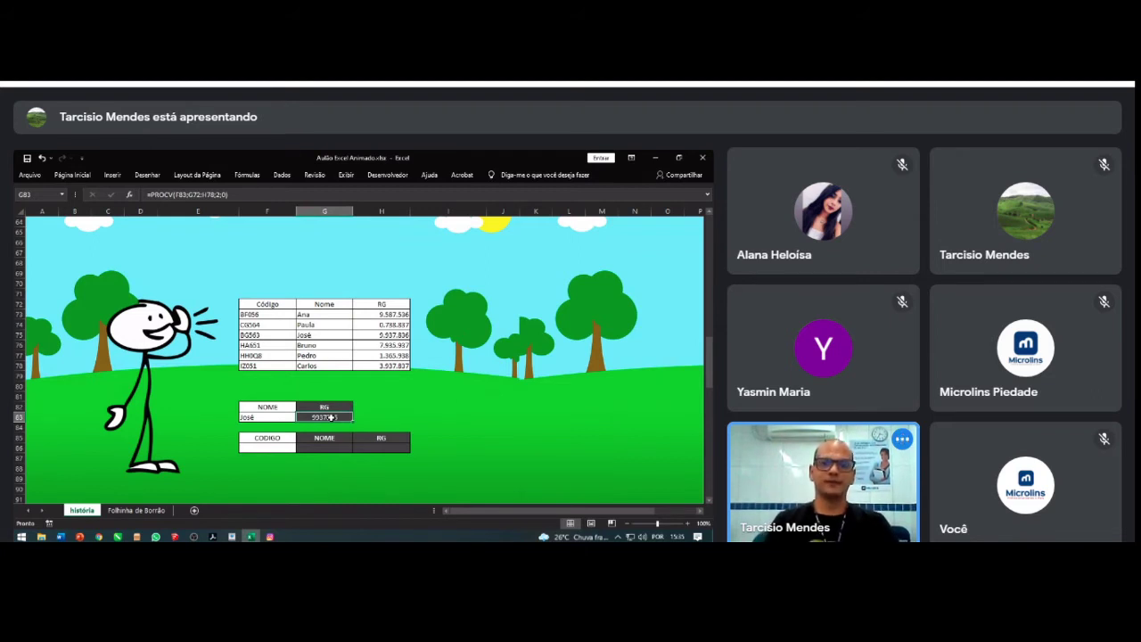
Step: Remove the accent from the last letter of the name in F83 to test the exact match
{"action": "double_click", "coordinate": [287, 417]}
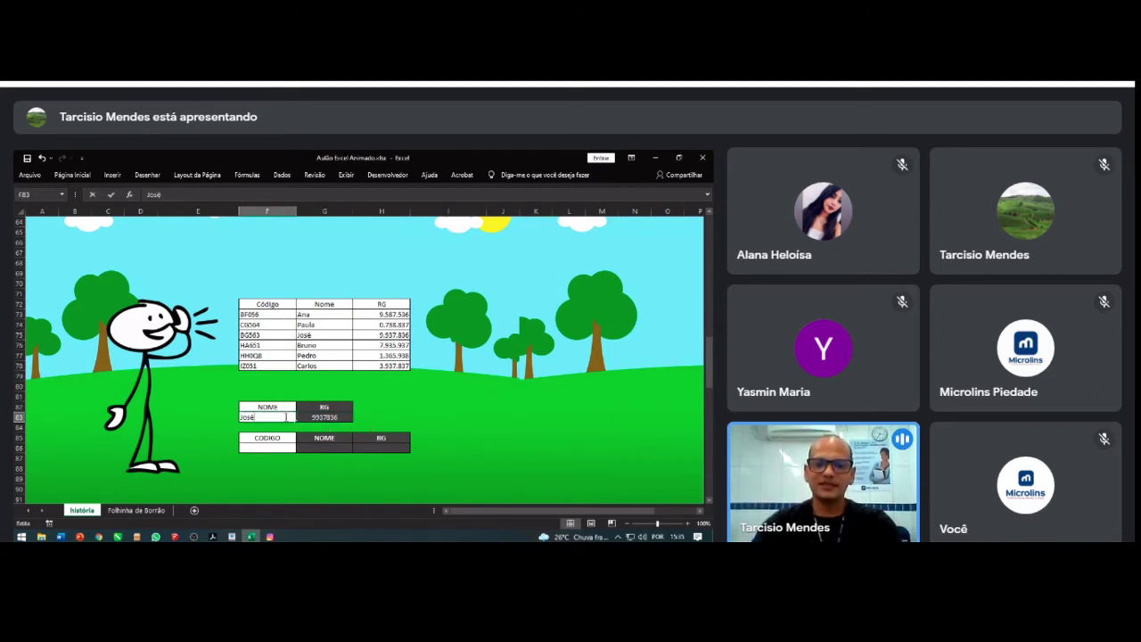
{"action": "key", "text": "BackSpace"}
{"action": "type", "text": "e"}
{"action": "key", "text": "Return"}
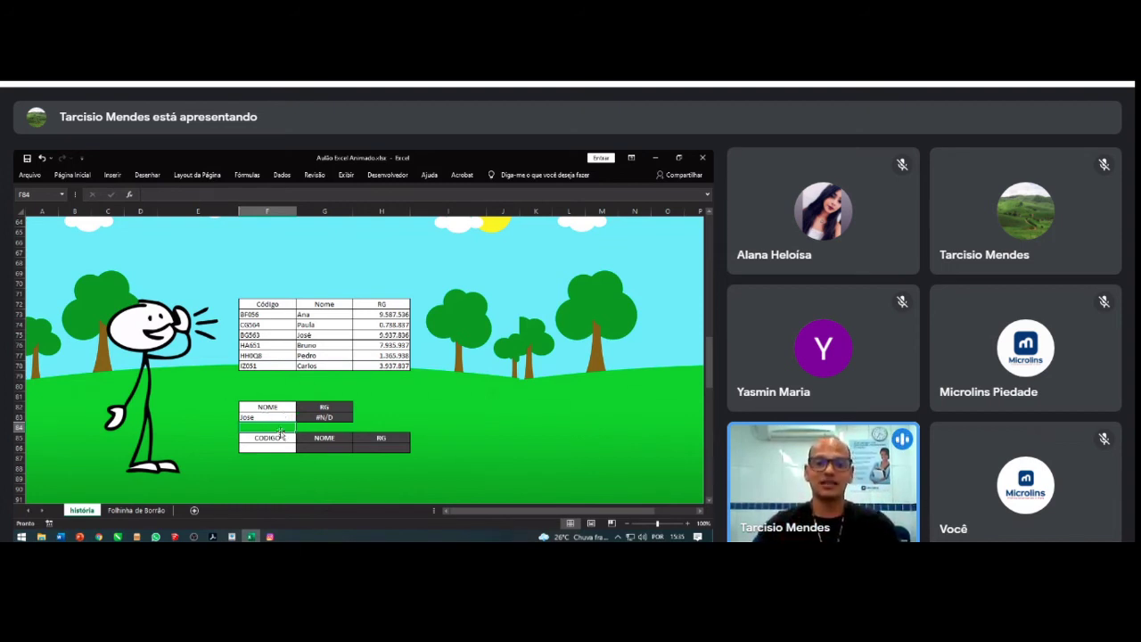
Step: Enter the name from the table's first data row in F83, once in lowercase and once in all capitals, to test case sensitivity
{"action": "left_click", "coordinate": [263, 417]}
{"action": "type", "text": "ana"}
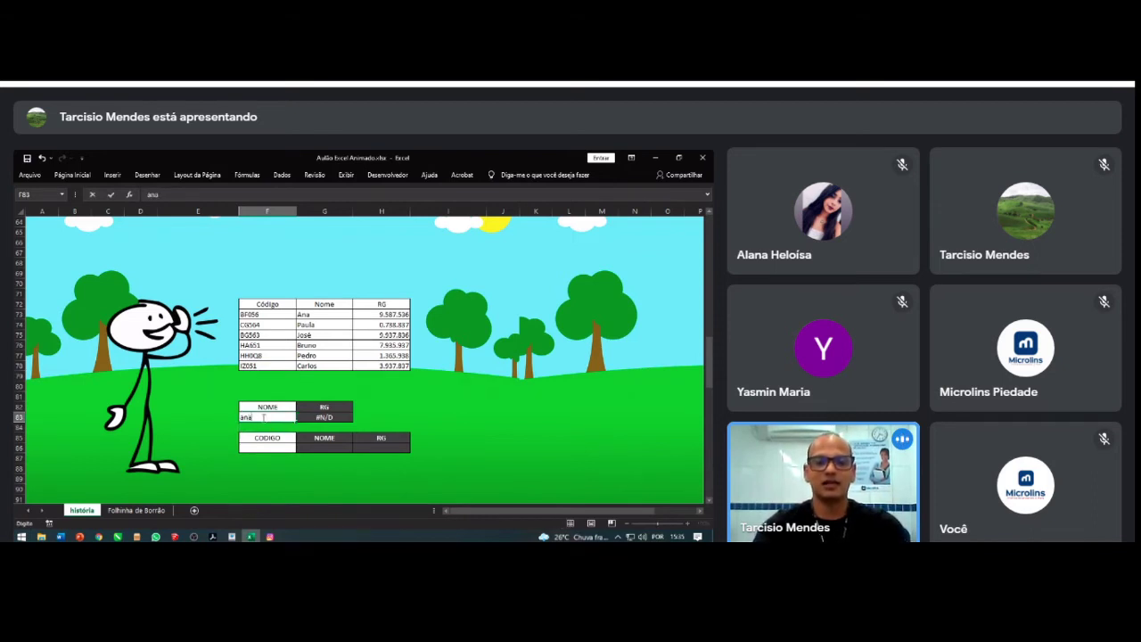
{"action": "key", "text": "Return"}
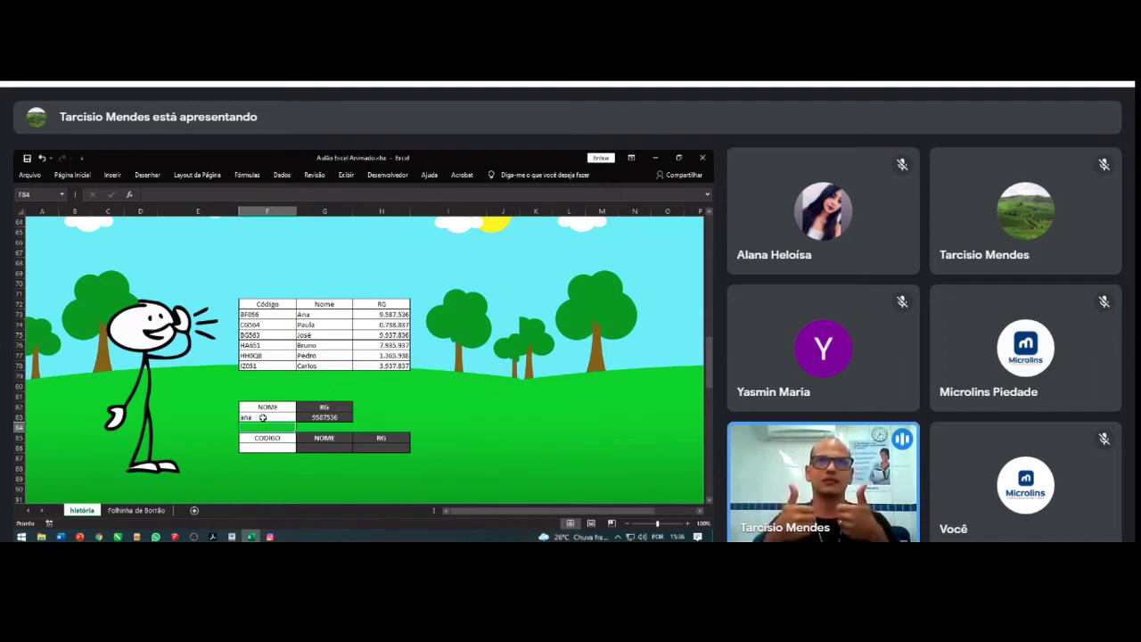
{"action": "left_click", "coordinate": [263, 417]}
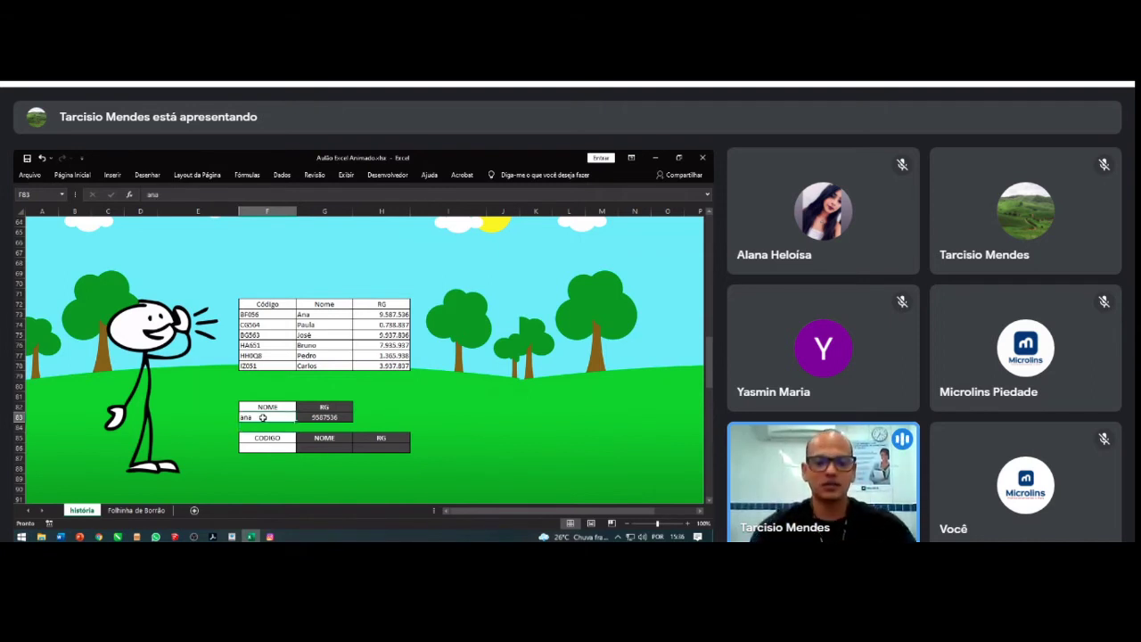
{"action": "type", "text": "ANA"}
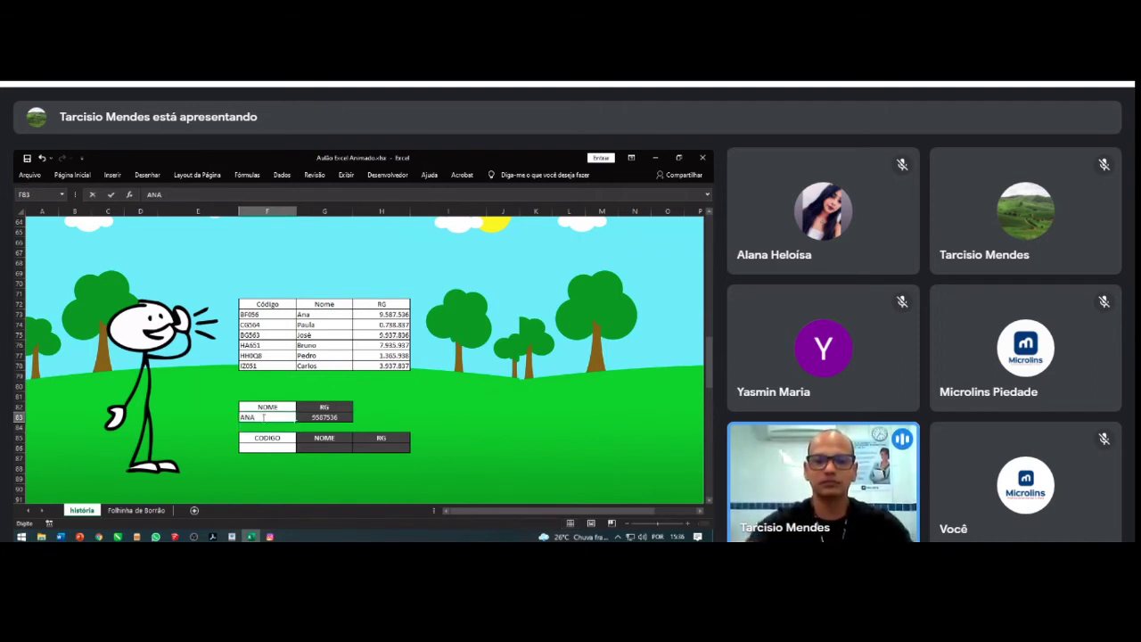
{"action": "key", "text": "Return"}
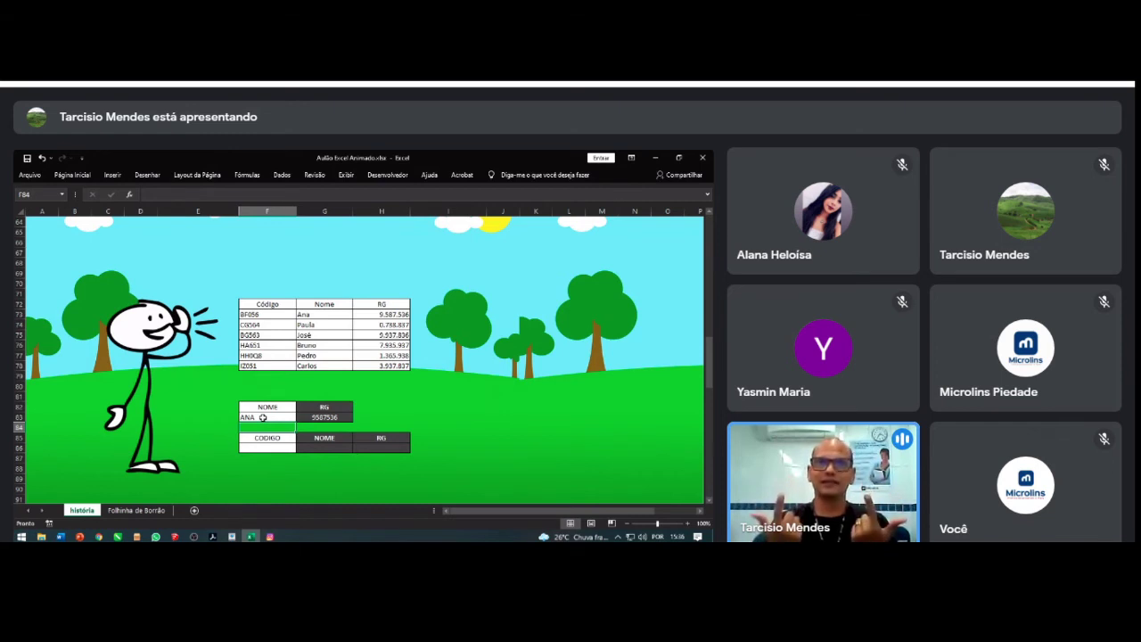
Step: Replace the name in F83 with its uppercase version with a tilde on the last letter to test the exact match
{"action": "left_click", "coordinate": [263, 418]}
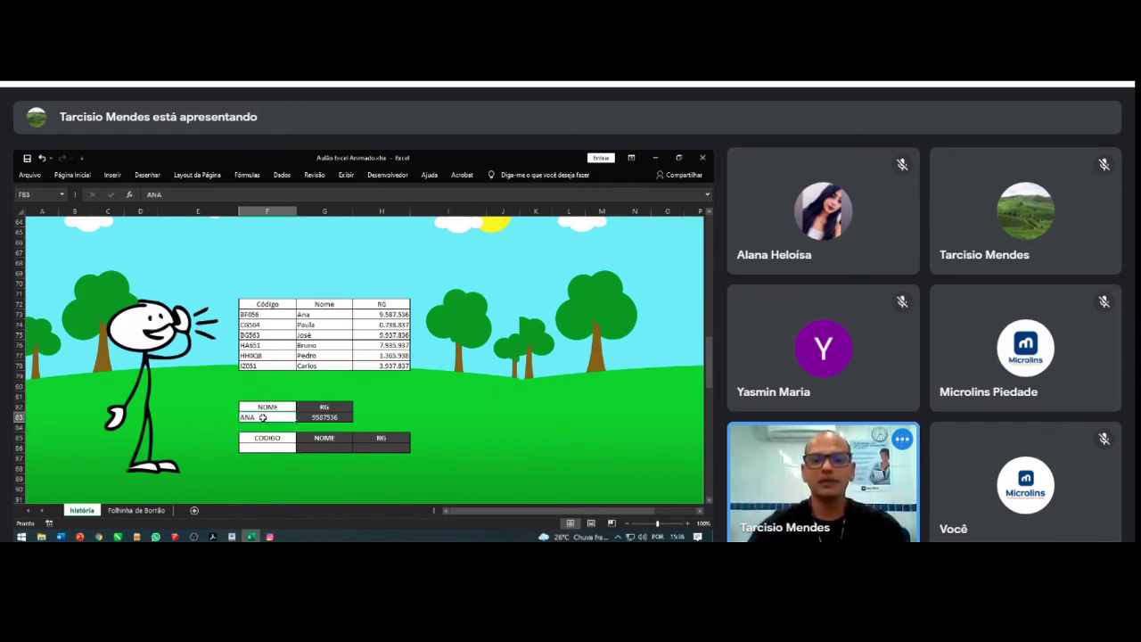
{"action": "key", "text": "BackSpace"}
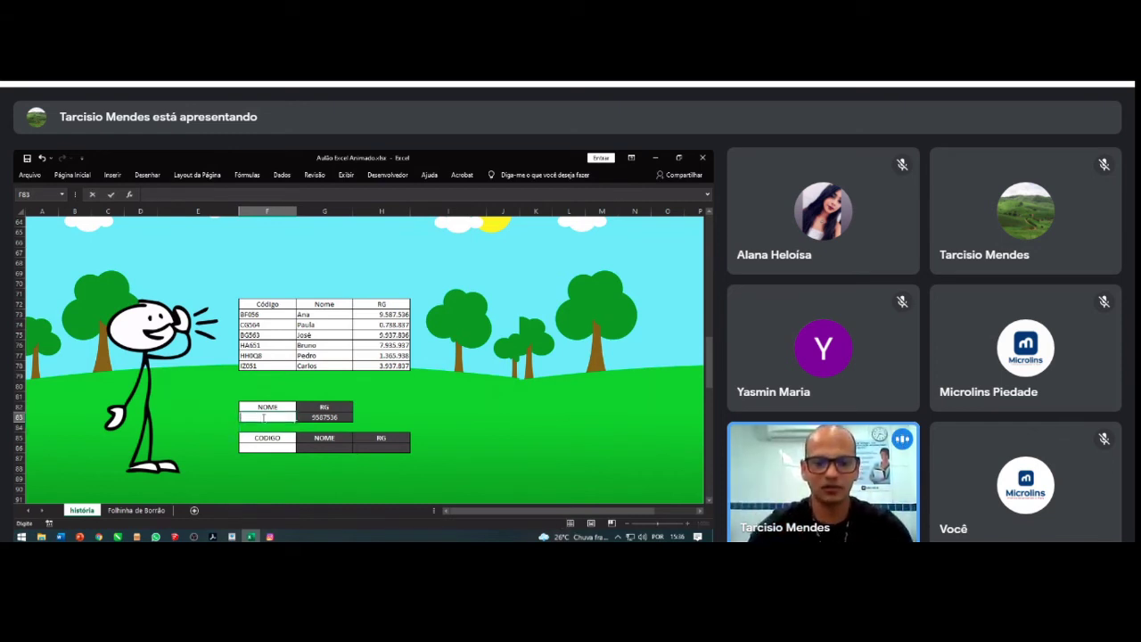
{"action": "type", "text": "ANA"}
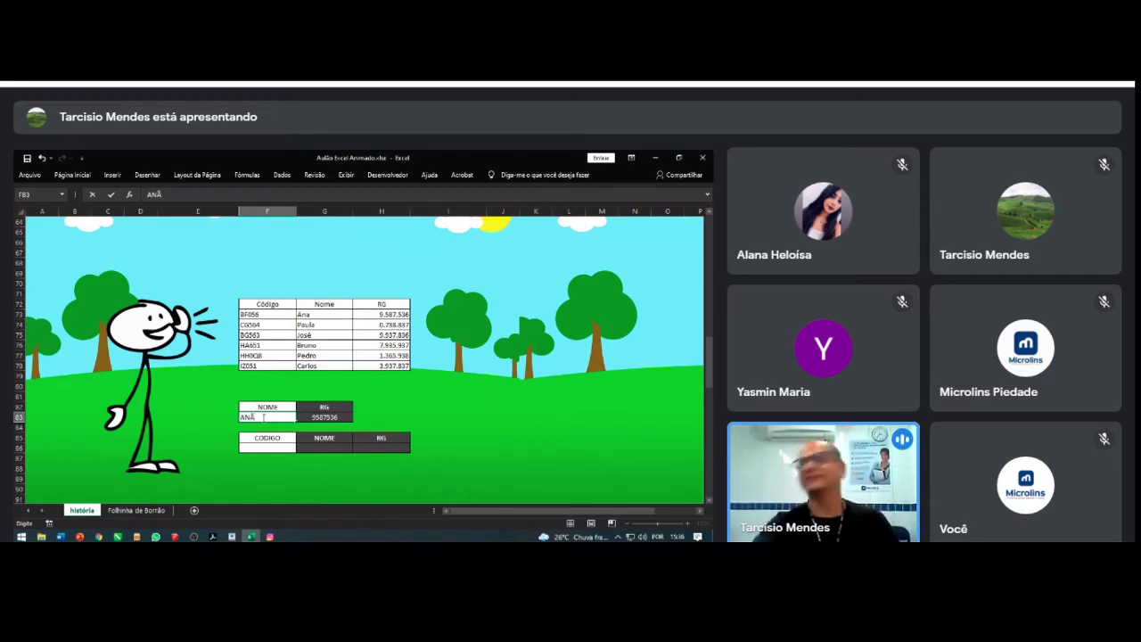
{"action": "key", "text": "Return"}
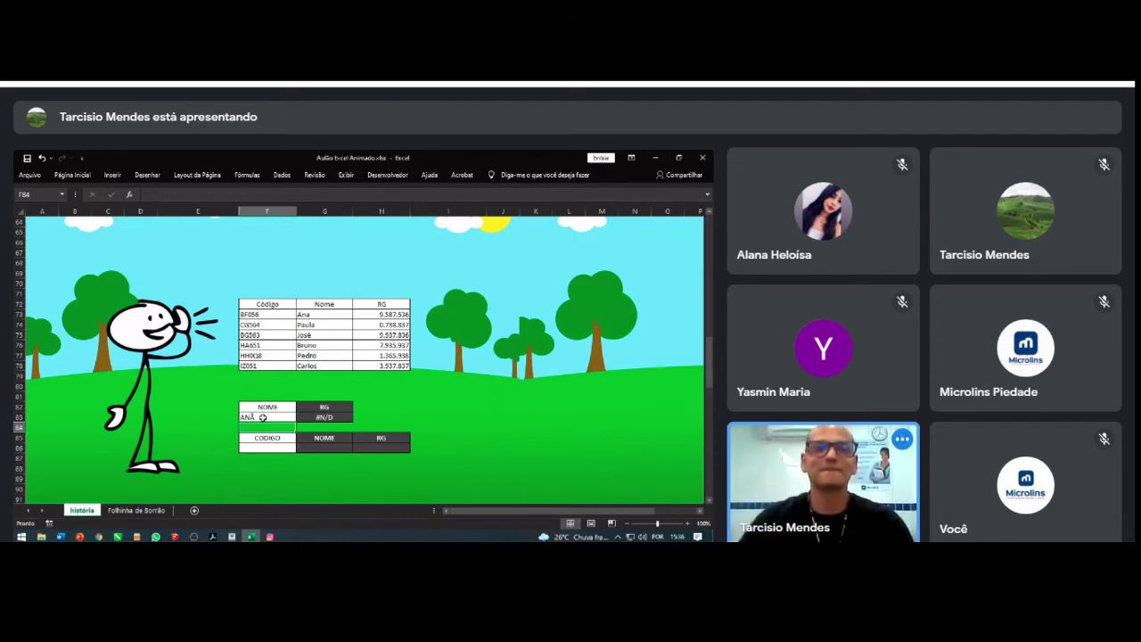
{"action": "left_click", "coordinate": [262, 417]}
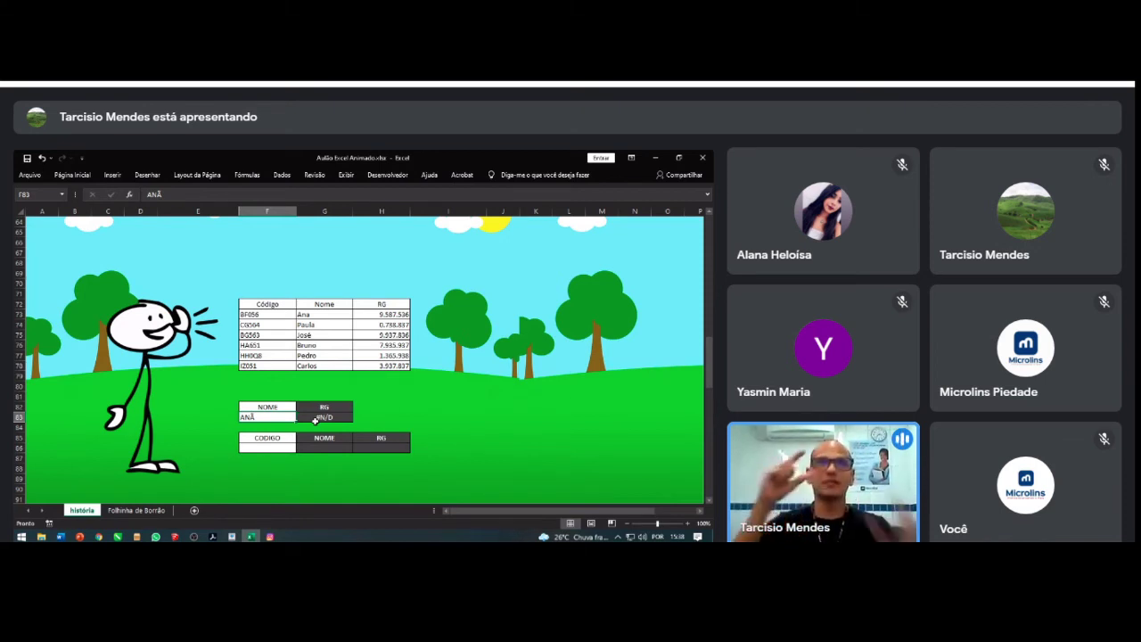
{"action": "left_click", "coordinate": [424, 415]}
{"action": "type", "text": "="}
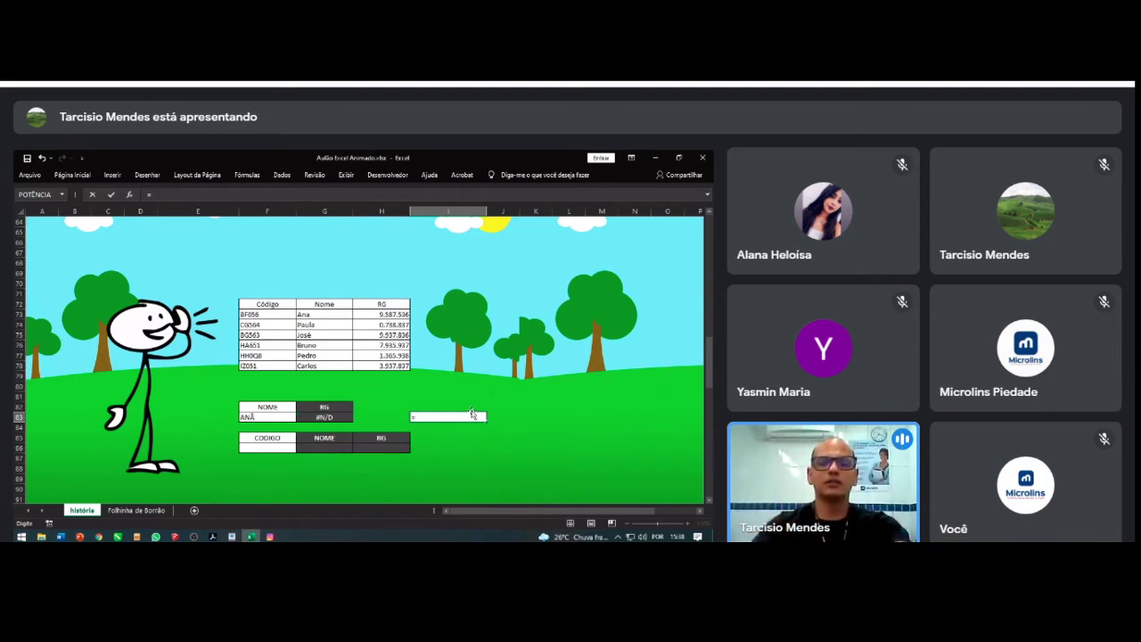
{"action": "type", "text": "PRO"}
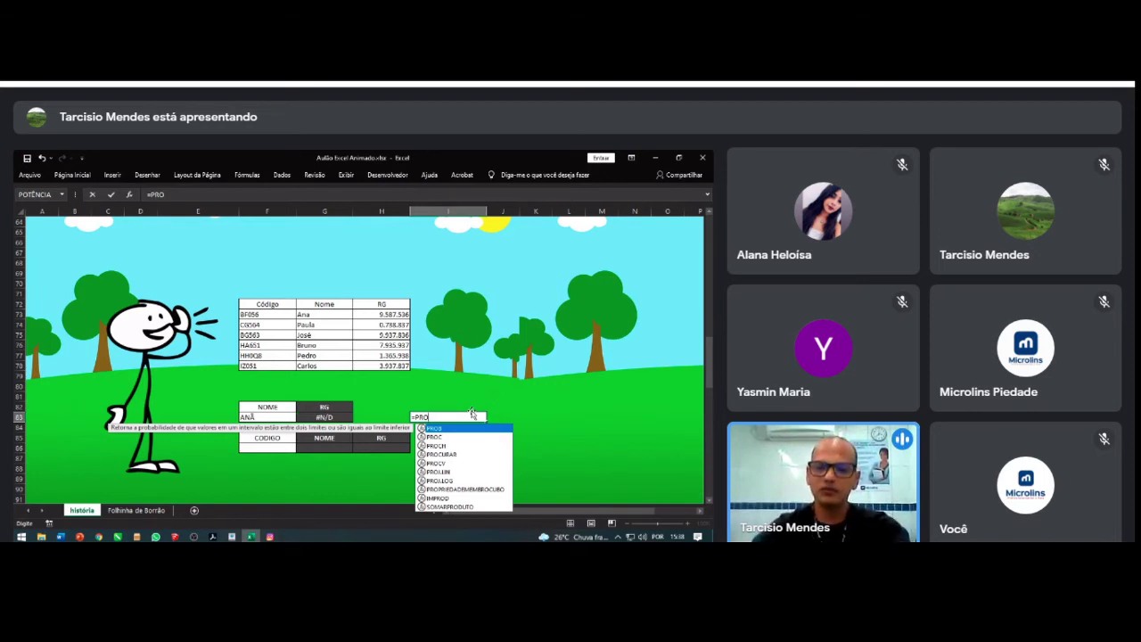
{"action": "key", "text": "Down"}
{"action": "key", "text": "Down"}
{"action": "key", "text": "Down"}
{"action": "key", "text": "Down"}
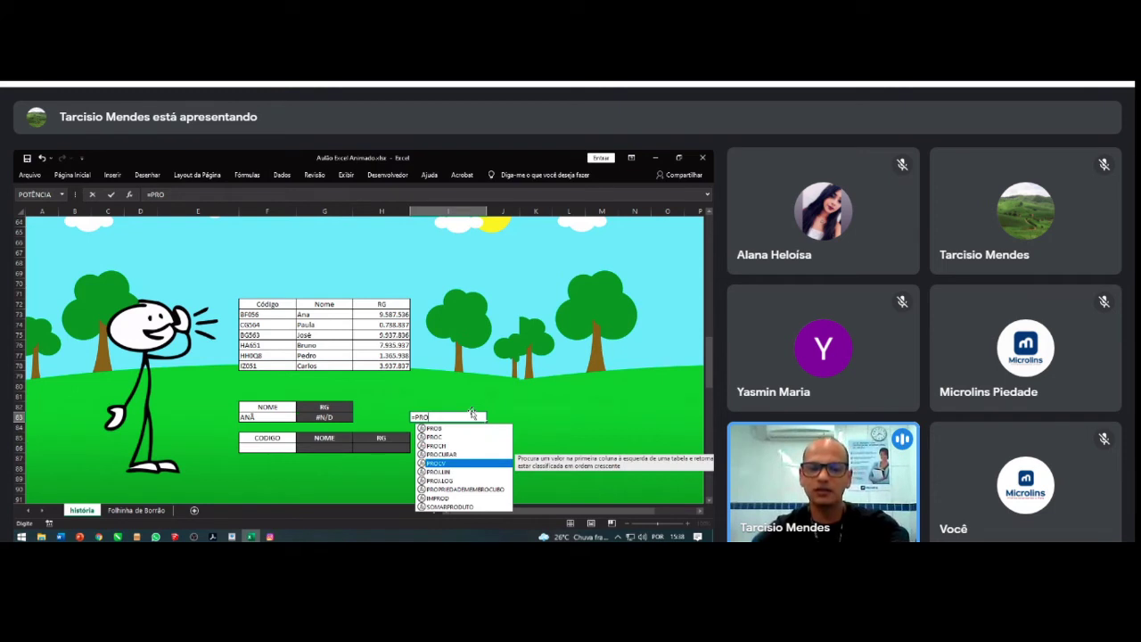
{"action": "double_click", "coordinate": [443, 464]}
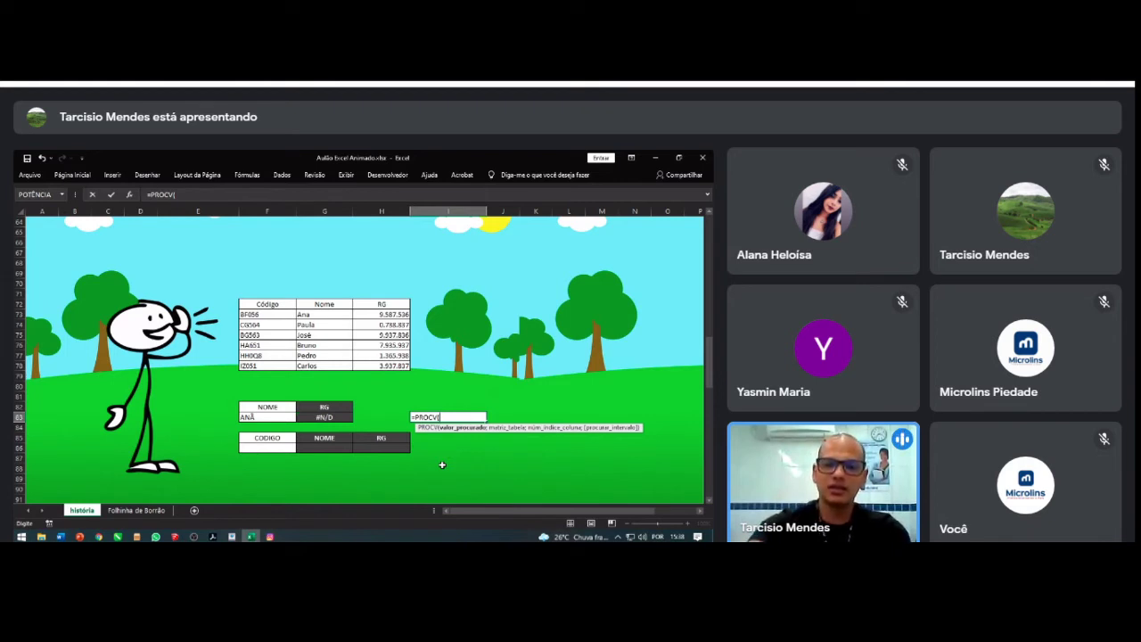
{"action": "key", "text": "BackSpace"}
{"action": "key", "text": "BackSpace"}
{"action": "key", "text": "BackSpace"}
{"action": "key", "text": "BackSpace"}
{"action": "key", "text": "BackSpace"}
{"action": "key", "text": "BackSpace"}
{"action": "key", "text": "BackSpace"}
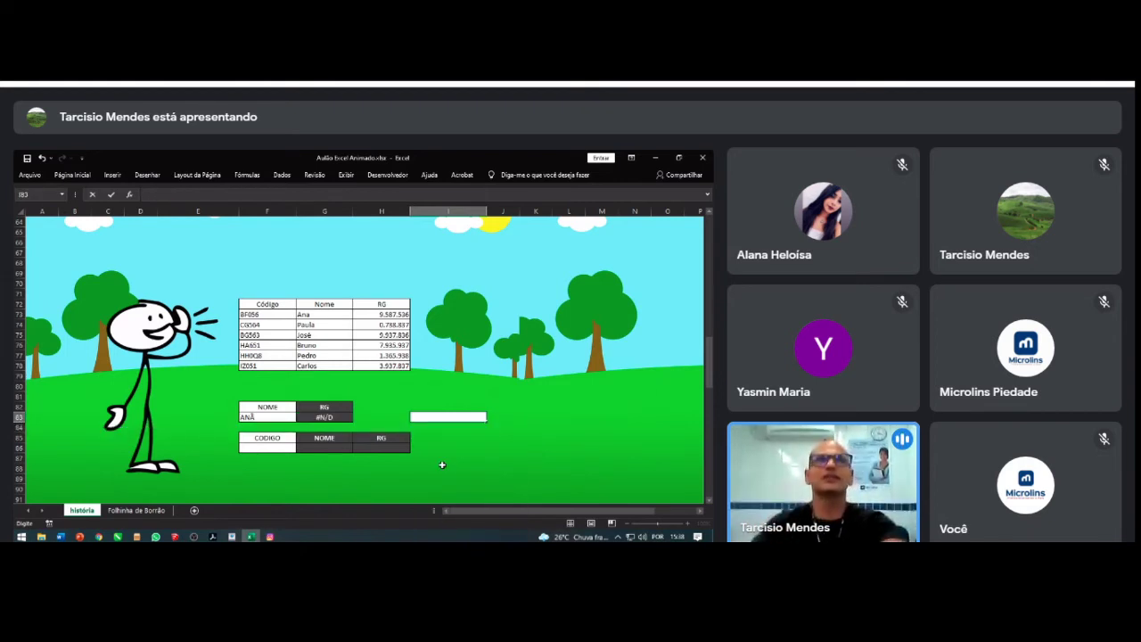
{"action": "key", "text": "Escape"}
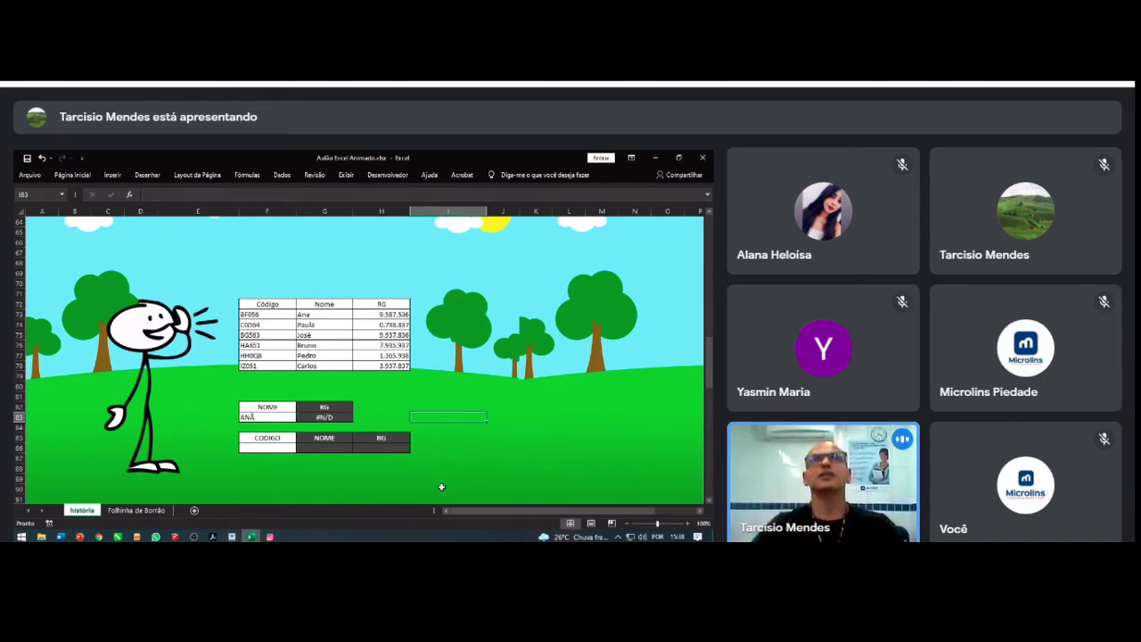
{"action": "left_click", "coordinate": [502, 478]}
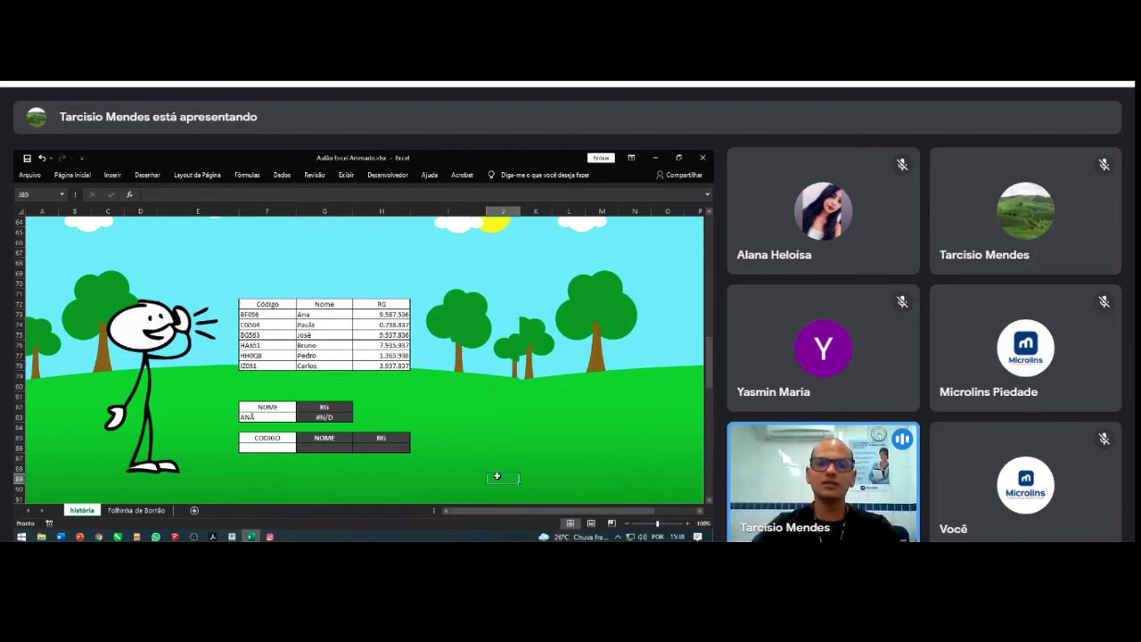
{"action": "left_click", "coordinate": [279, 449]}
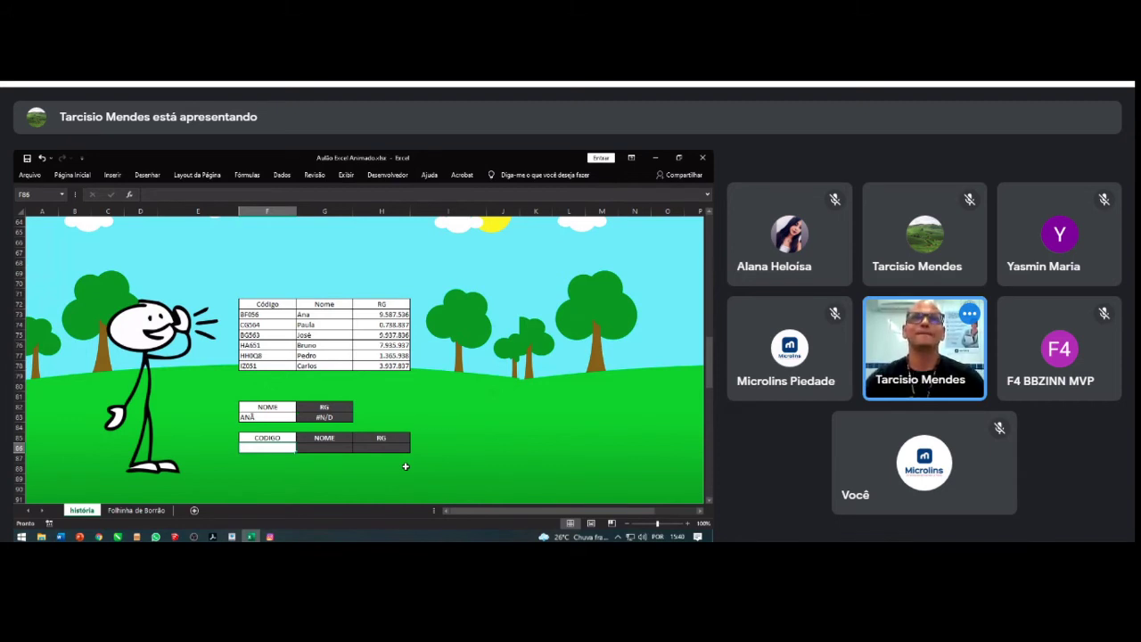
{"action": "left_click", "coordinate": [433, 426]}
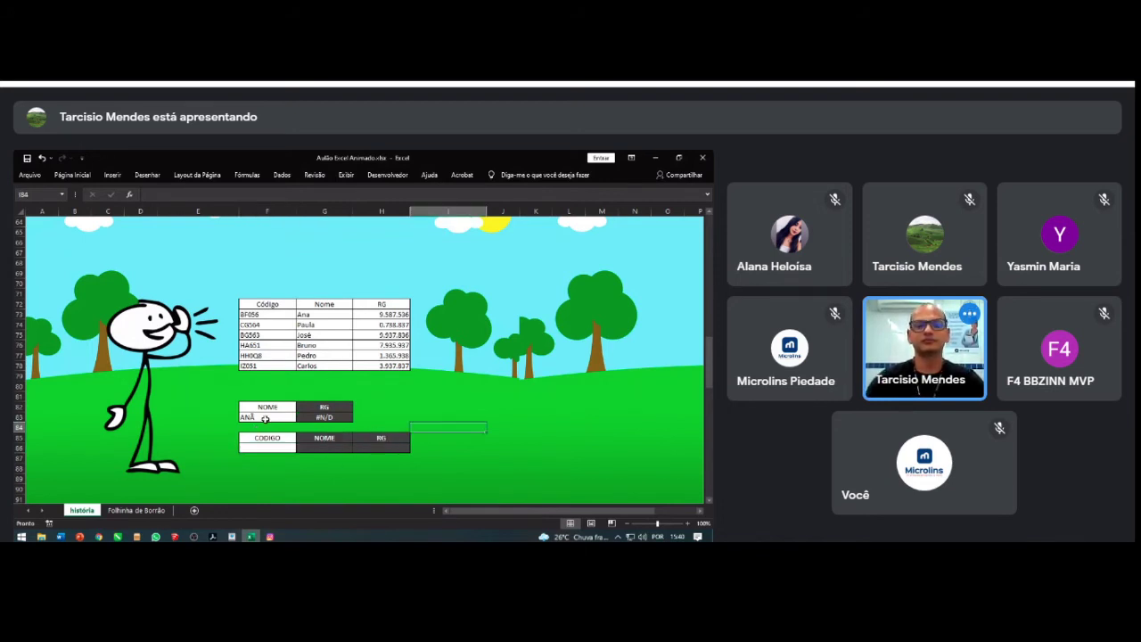
Step: Remove the tilde from the last letter of the name in F83
{"action": "left_click", "coordinate": [265, 418]}
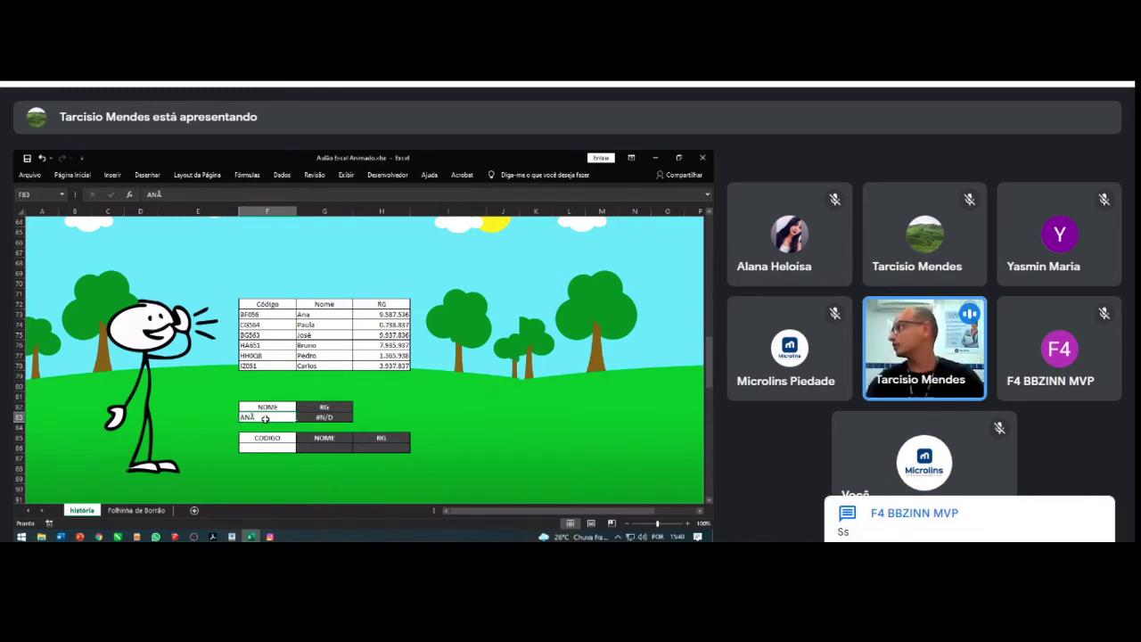
{"action": "double_click", "coordinate": [265, 418]}
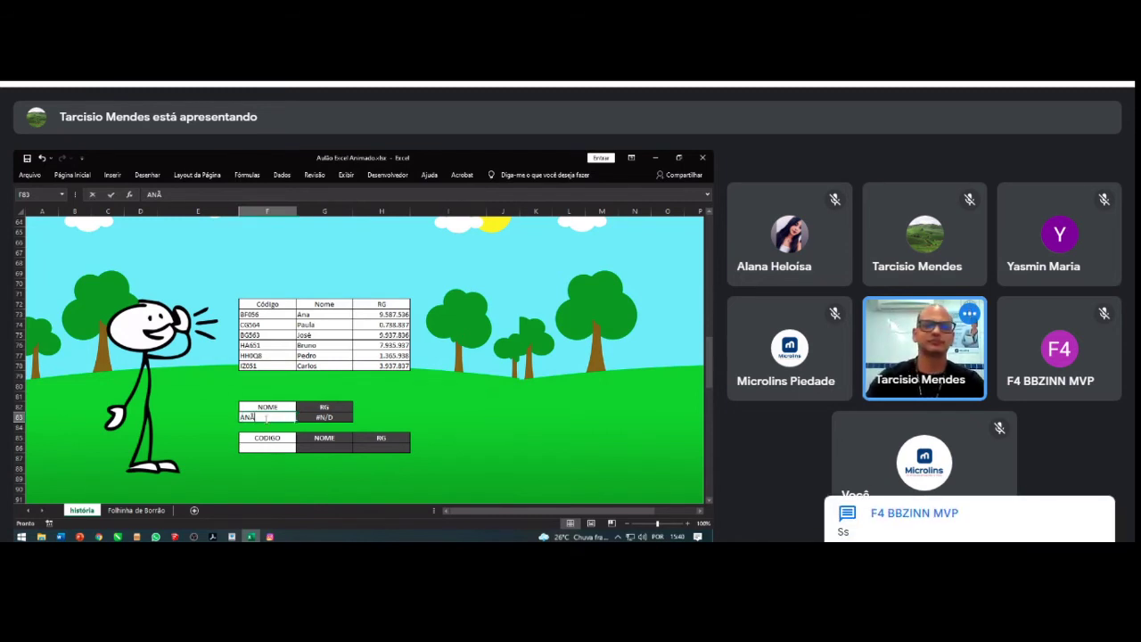
{"action": "key", "text": "BackSpace"}
{"action": "type", "text": "A"}
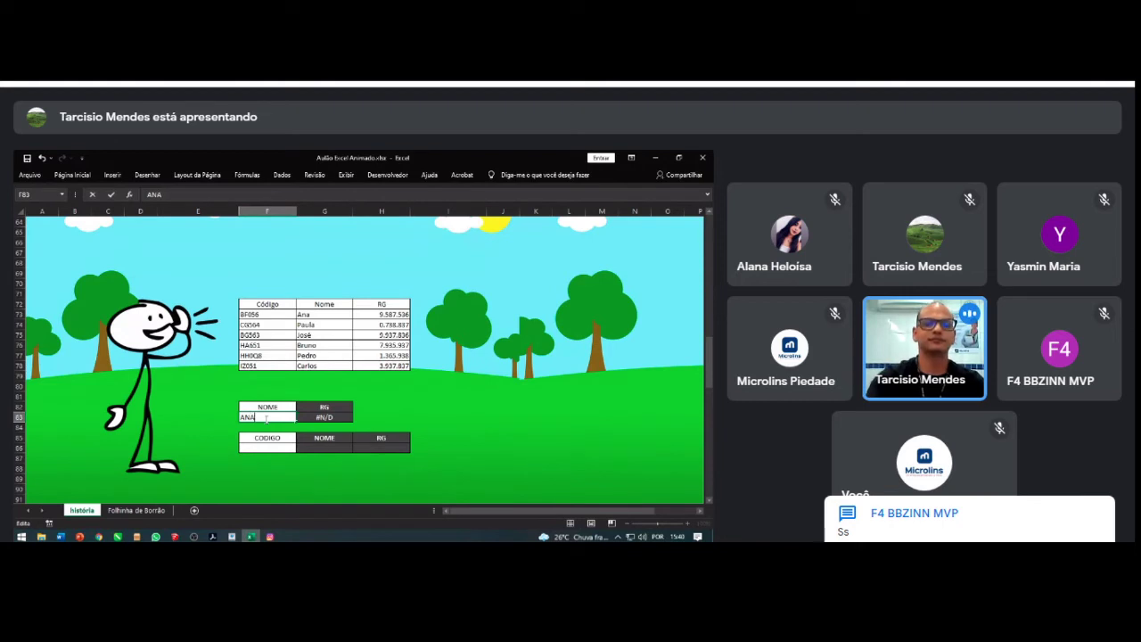
{"action": "key", "text": "Return"}
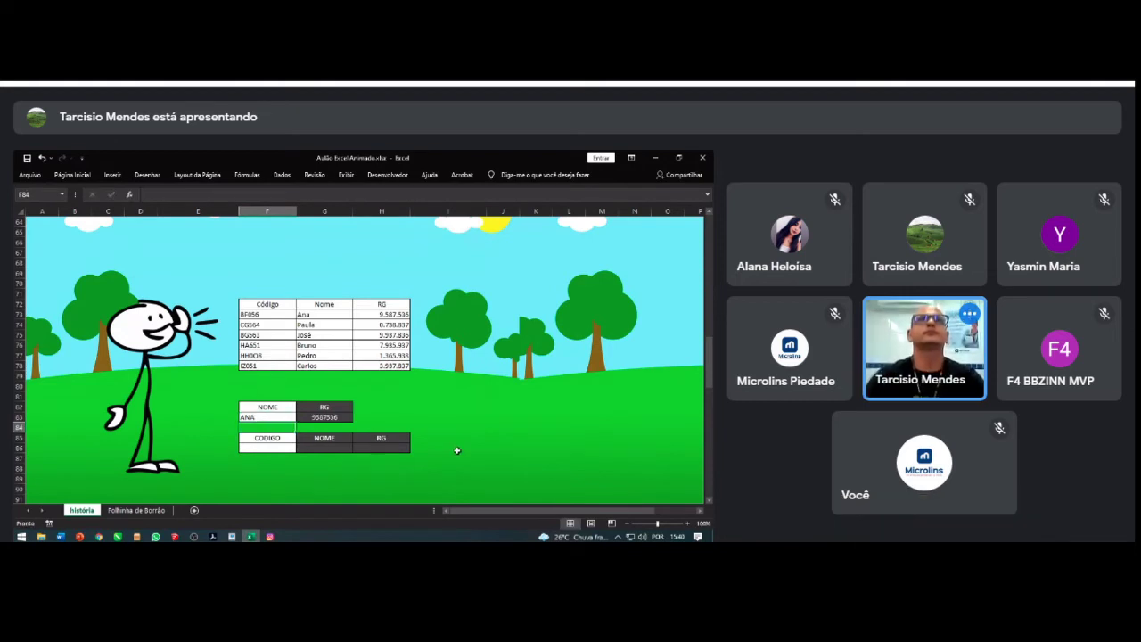
Step: Build an exact-match PROCV formula in G86 that looks up F86 in F72:H78 and returns column 2, with 0 as the last argument
{"action": "left_click", "coordinate": [265, 448]}
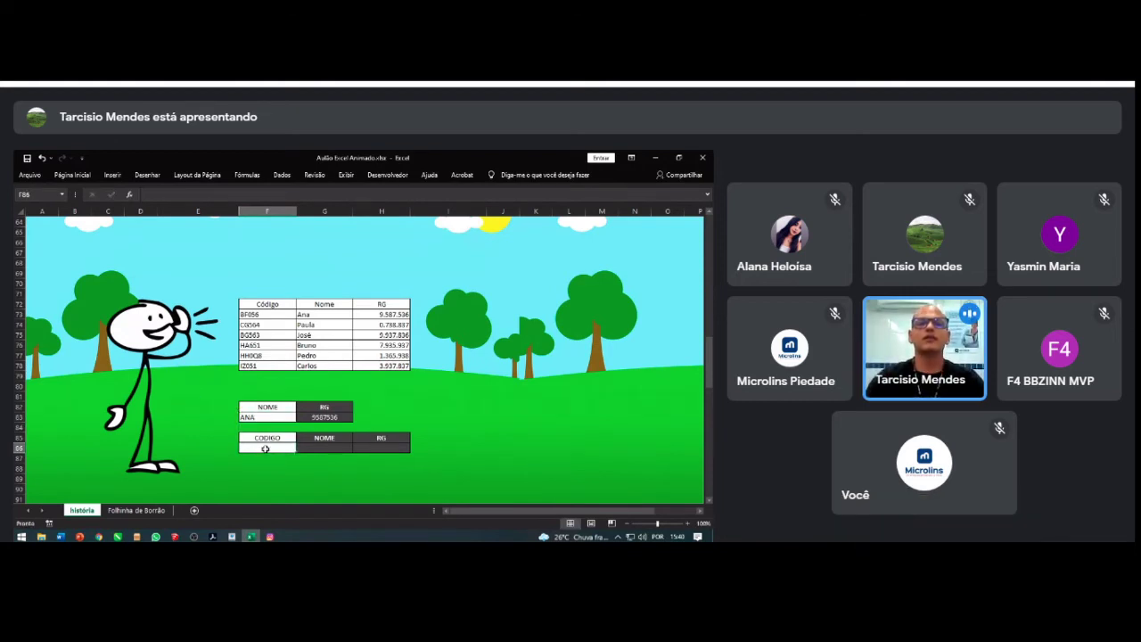
{"action": "left_click", "coordinate": [328, 449]}
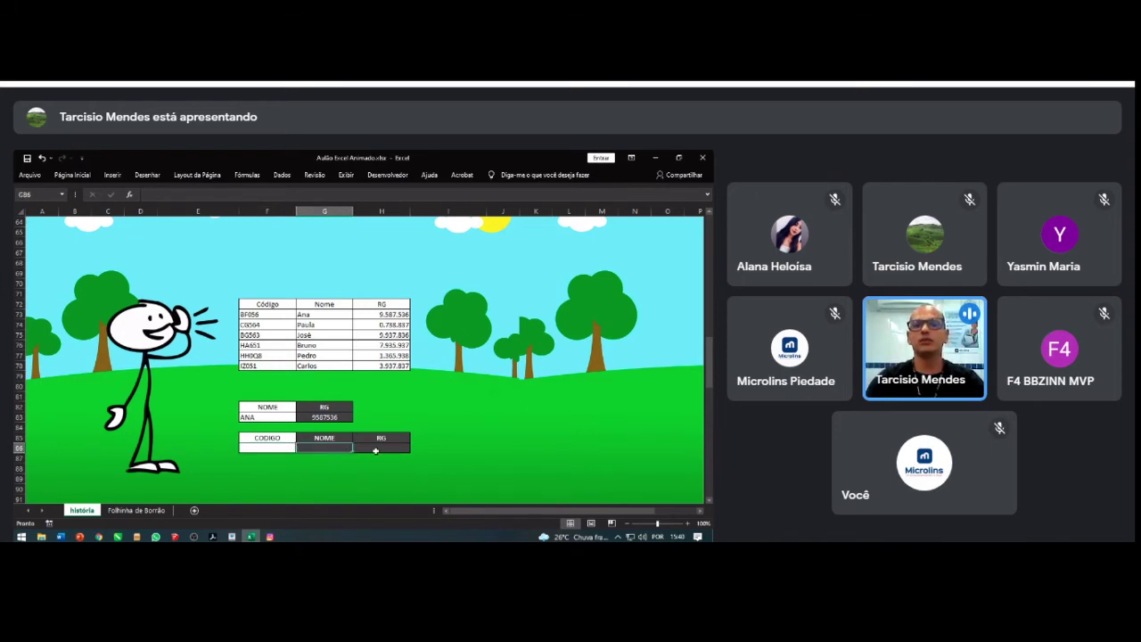
{"action": "left_click", "coordinate": [374, 450]}
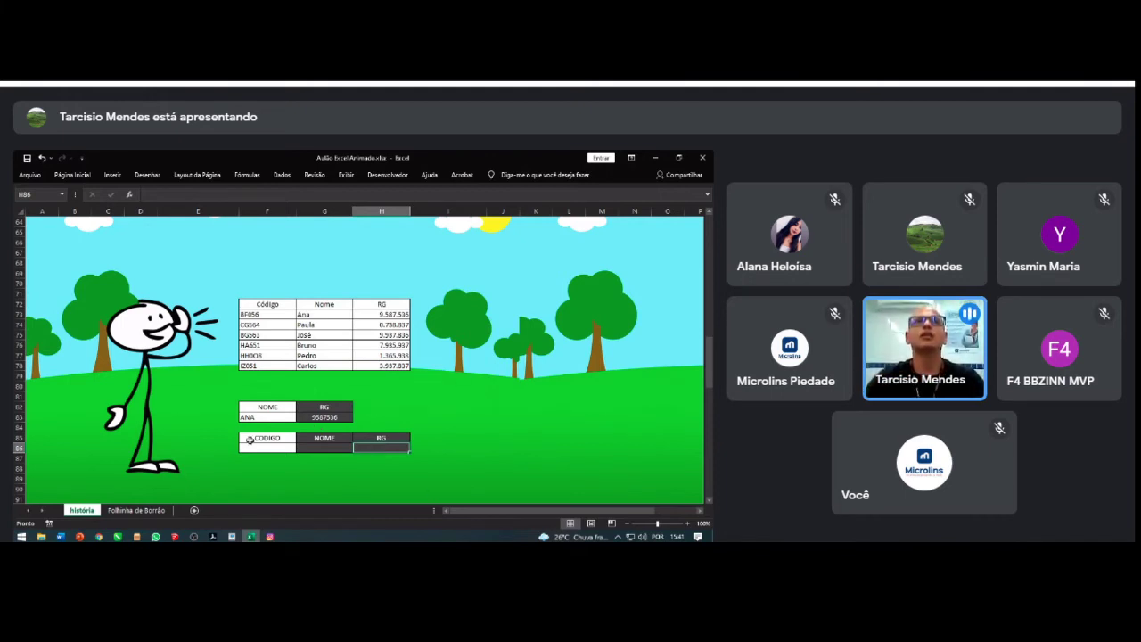
{"action": "left_click", "coordinate": [330, 447]}
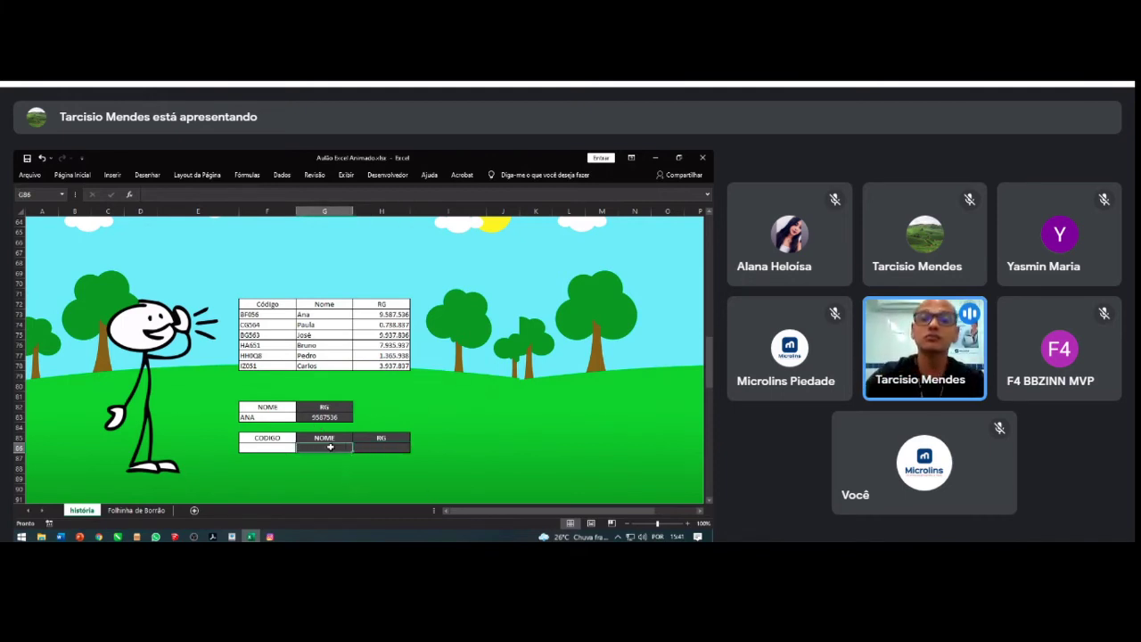
{"action": "type", "text": "=PROCV(F86;"}
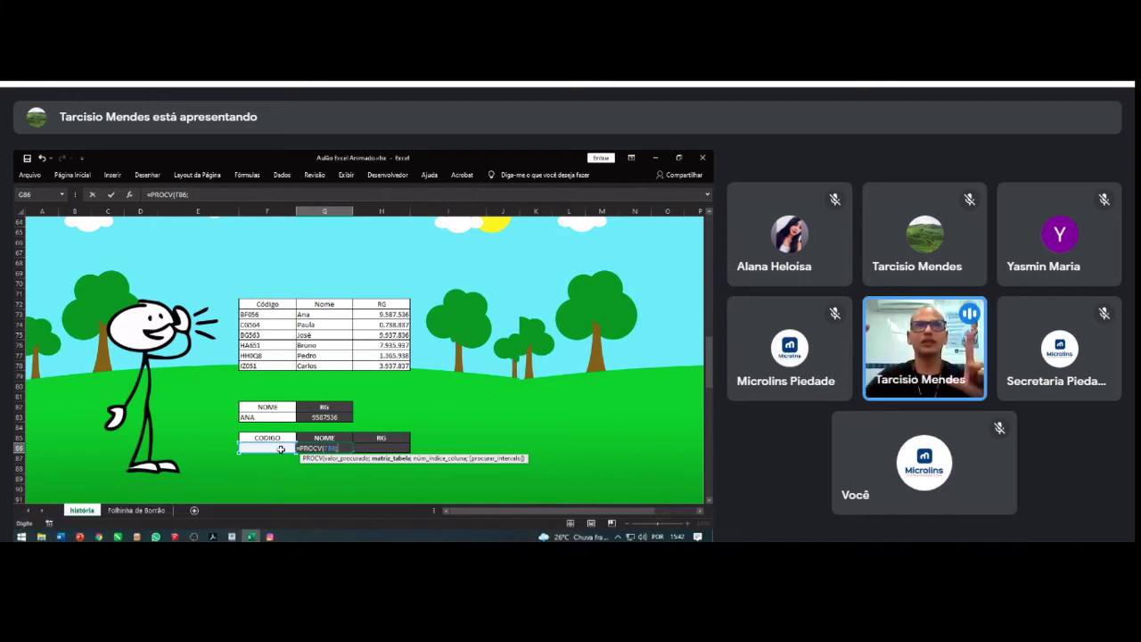
{"action": "left_click", "coordinate": [266, 303]}
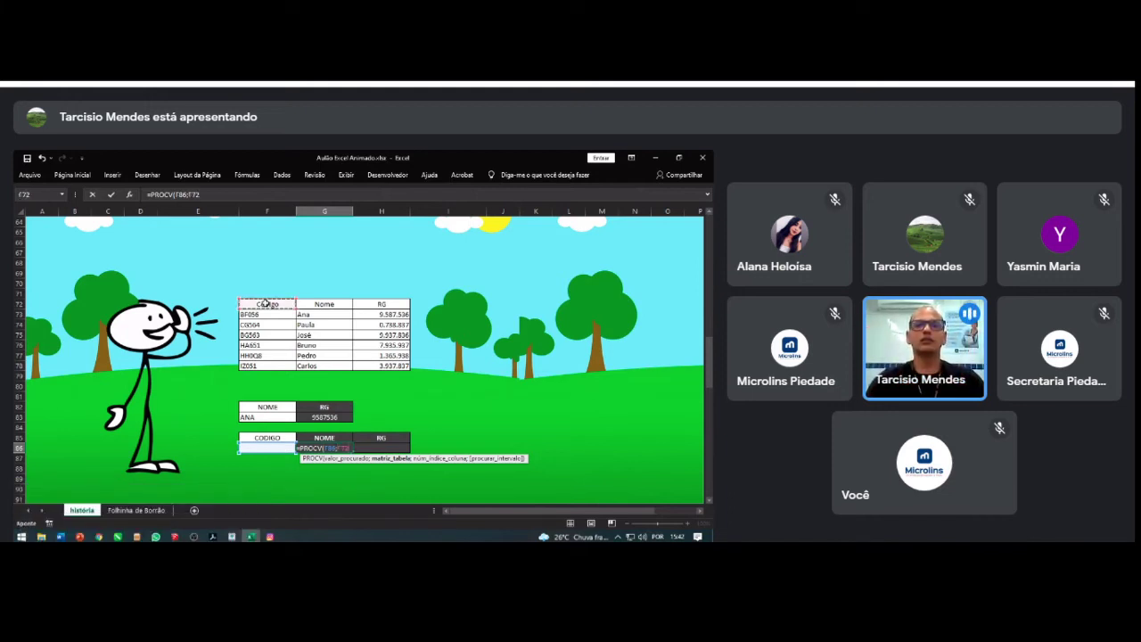
{"action": "left_click_drag", "start_coordinate": [266, 303], "coordinate": [381, 367]}
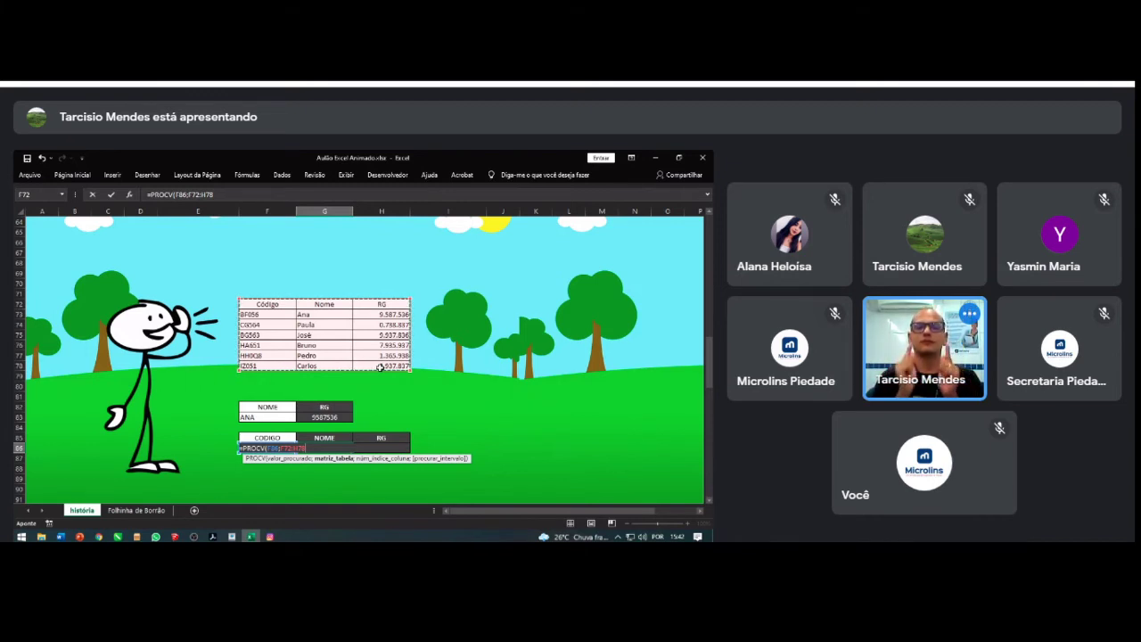
{"action": "type", "text": ";2"}
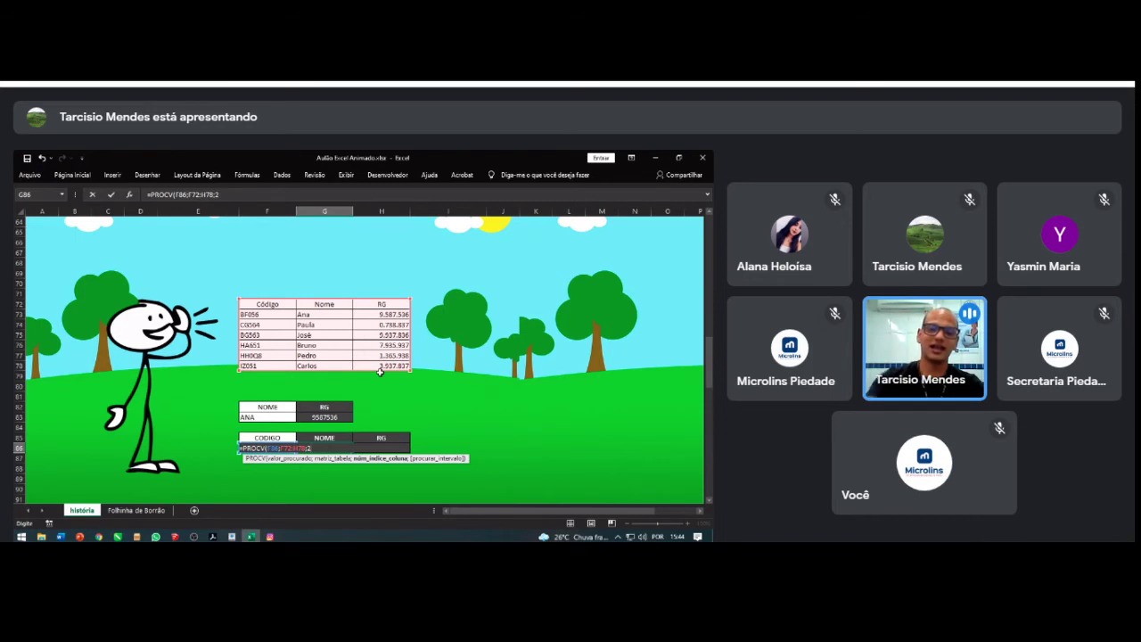
{"action": "type", "text": ";0"}
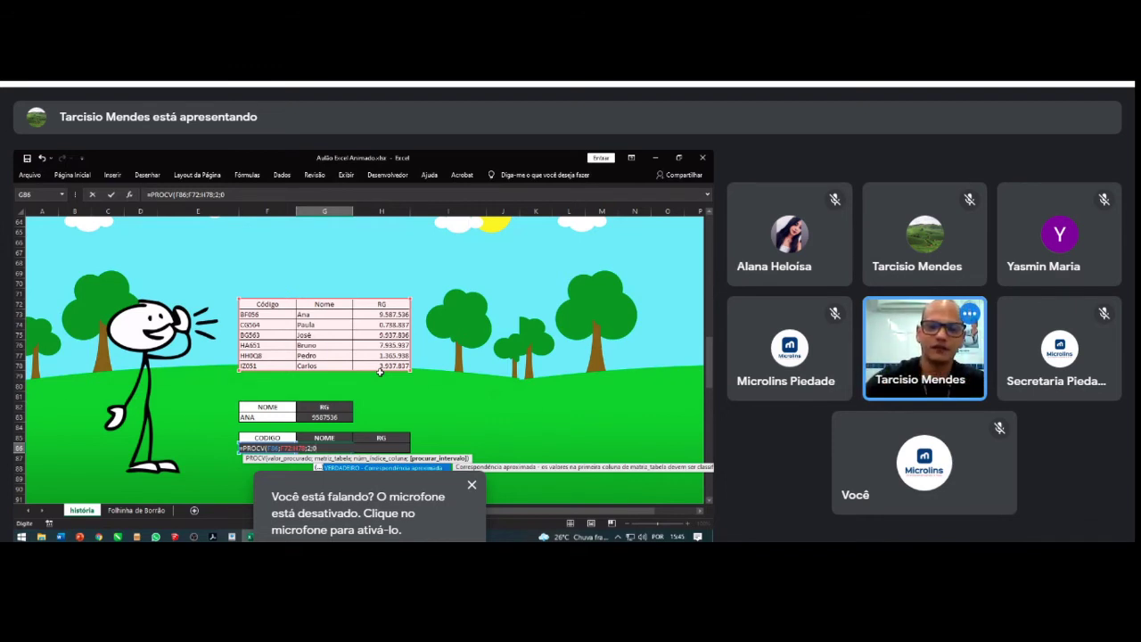
{"action": "type", "text": ")"}
{"action": "key", "text": "Return"}
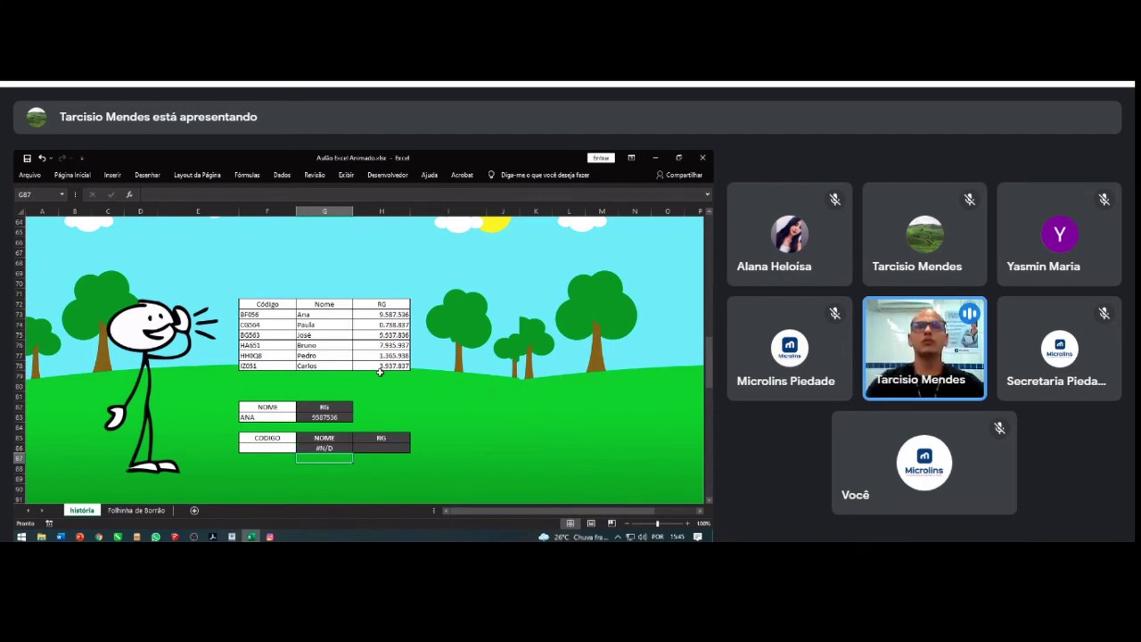
Step: Enter the code from the table's first data row in F86 and check the name returned in G86
{"action": "left_click", "coordinate": [265, 451]}
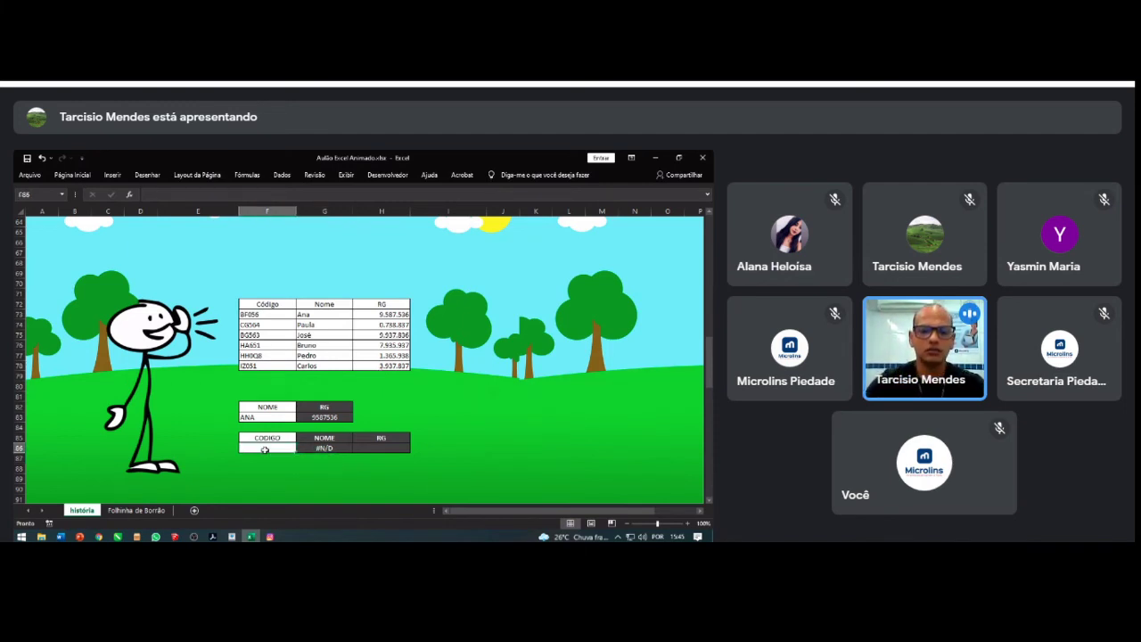
{"action": "type", "text": "BF"}
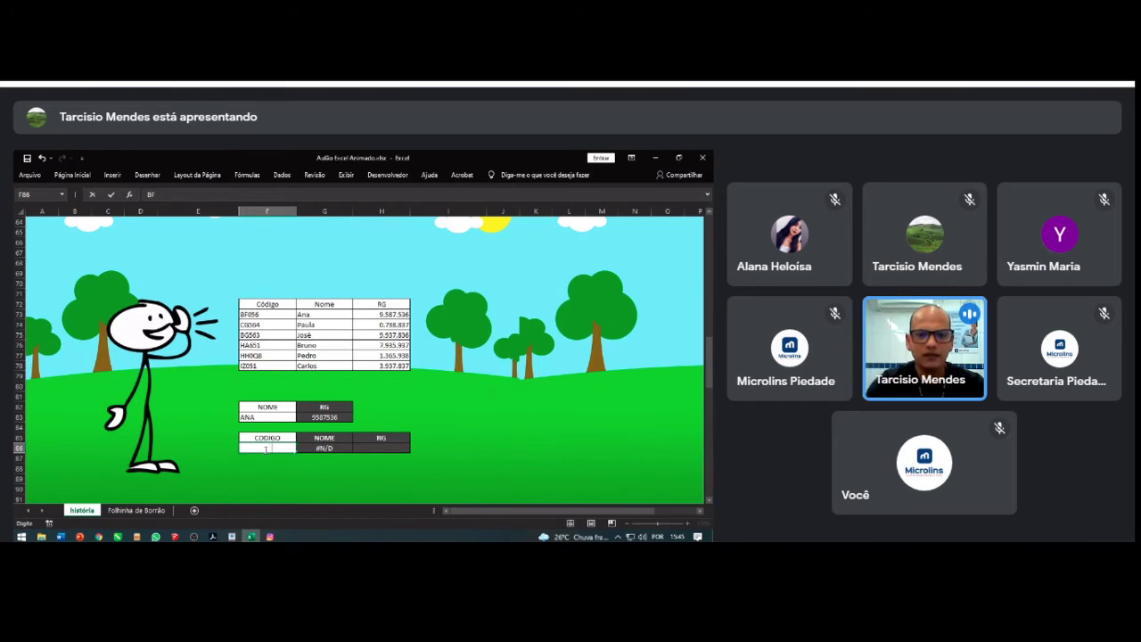
{"action": "type", "text": "056"}
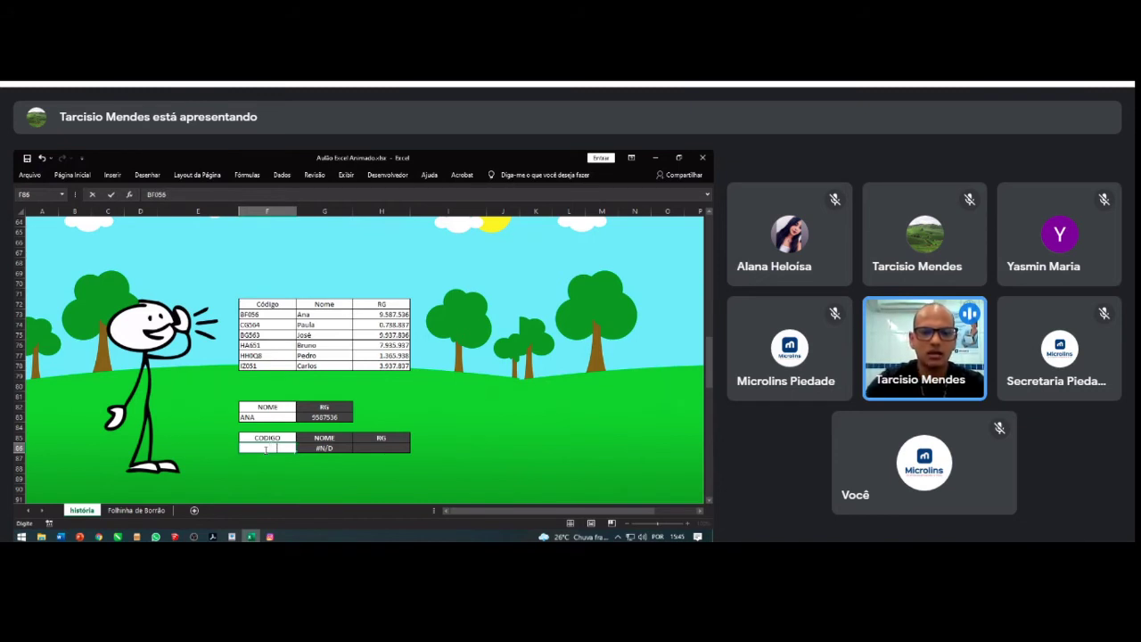
{"action": "key", "text": "Return"}
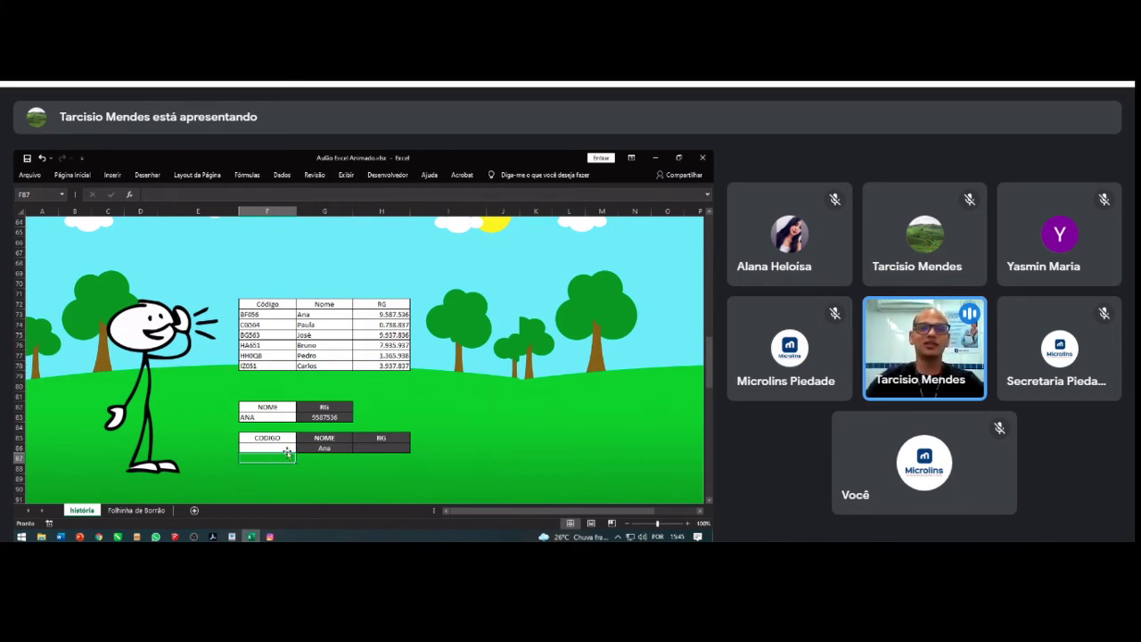
{"action": "left_click", "coordinate": [333, 447]}
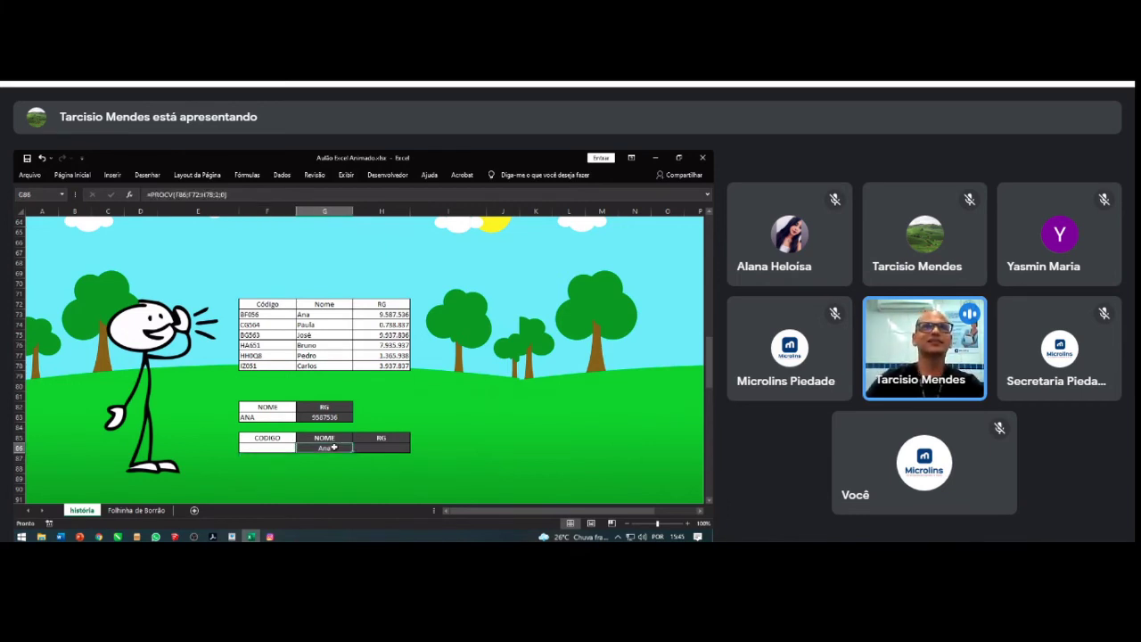
Step: Set the font colour of F86 to black and clear the code entered there
{"action": "left_click", "coordinate": [254, 448]}
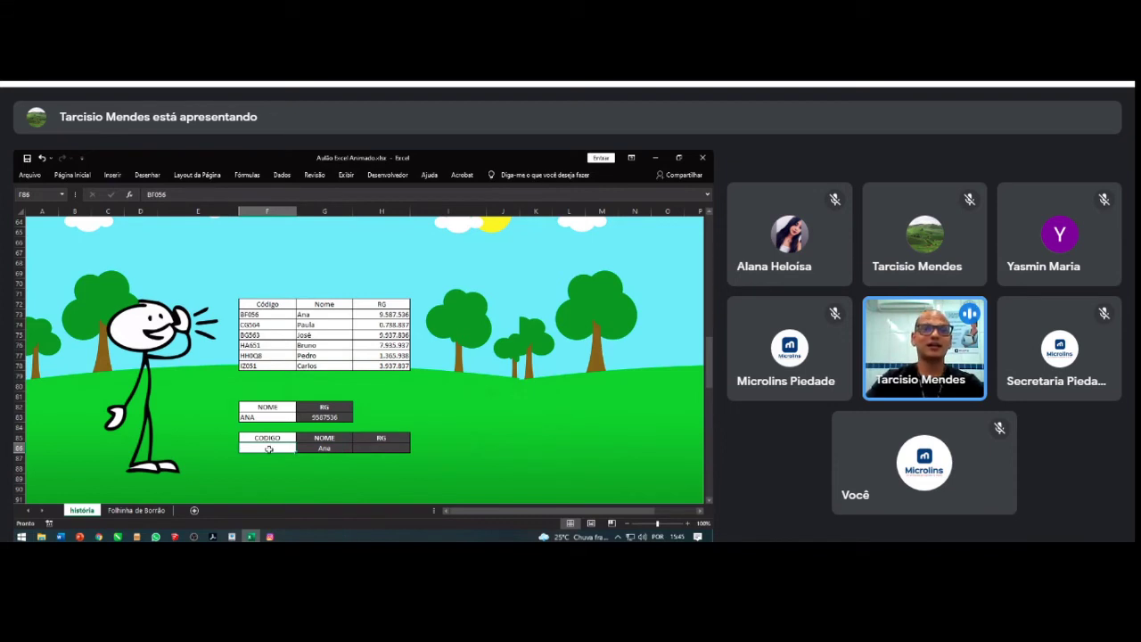
{"action": "left_click", "coordinate": [87, 176]}
{"action": "left_click", "coordinate": [190, 211]}
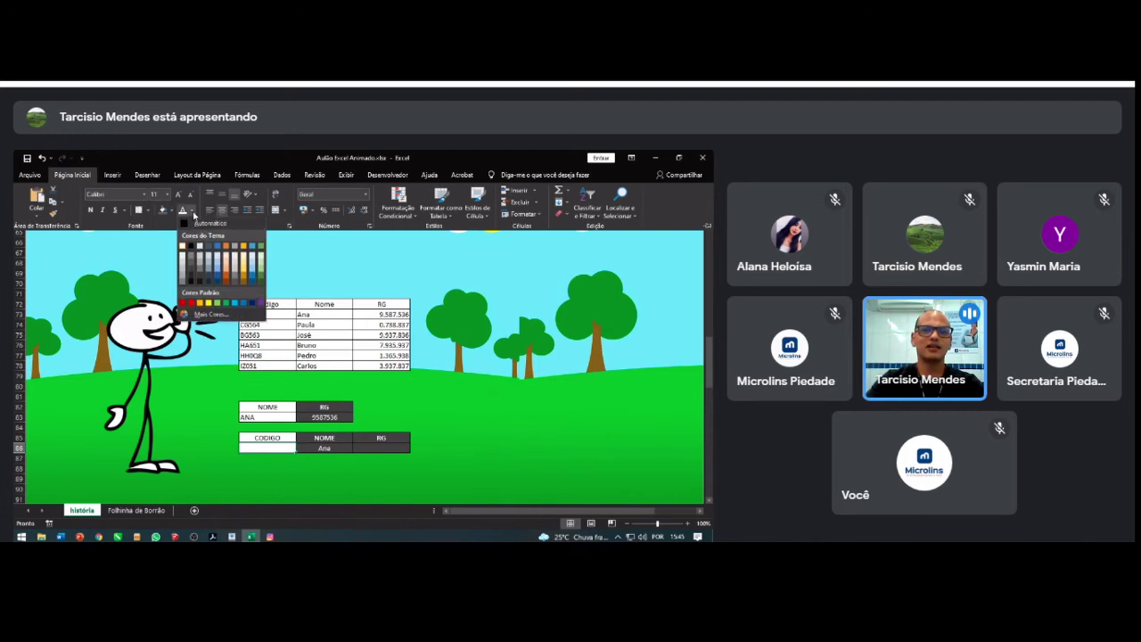
{"action": "left_click", "coordinate": [192, 245]}
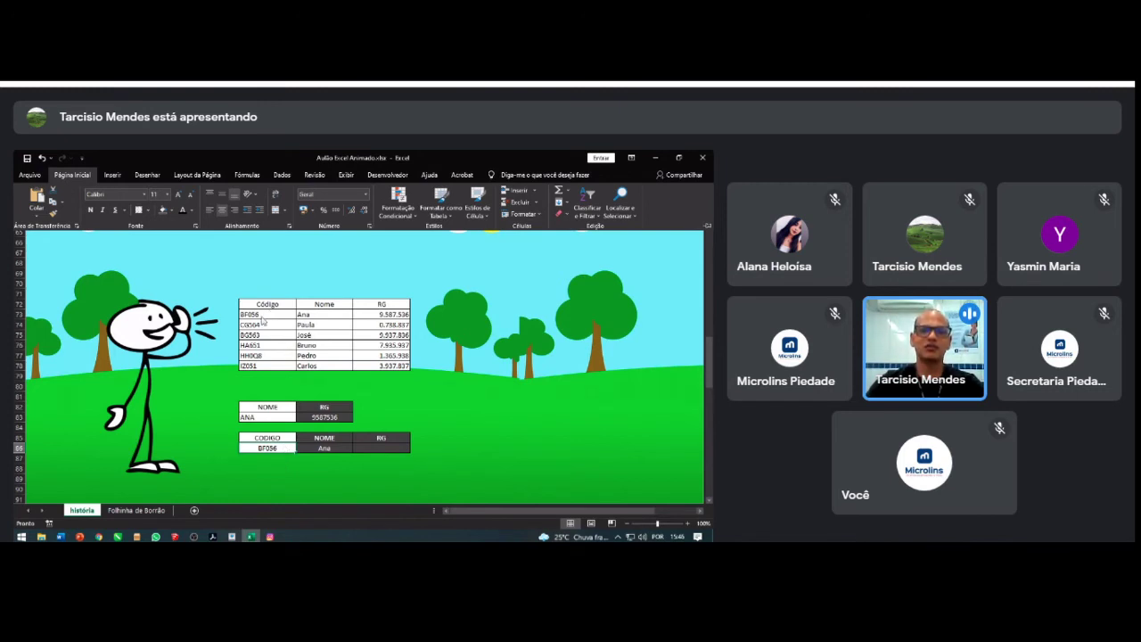
{"action": "left_click", "coordinate": [263, 318]}
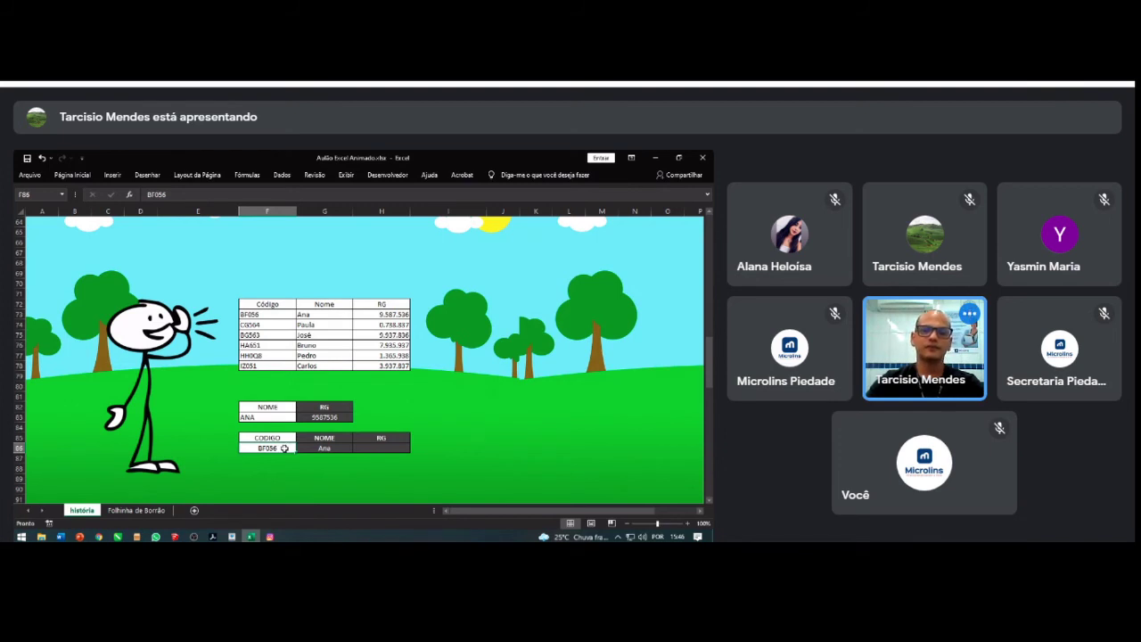
{"action": "key", "text": "Delete"}
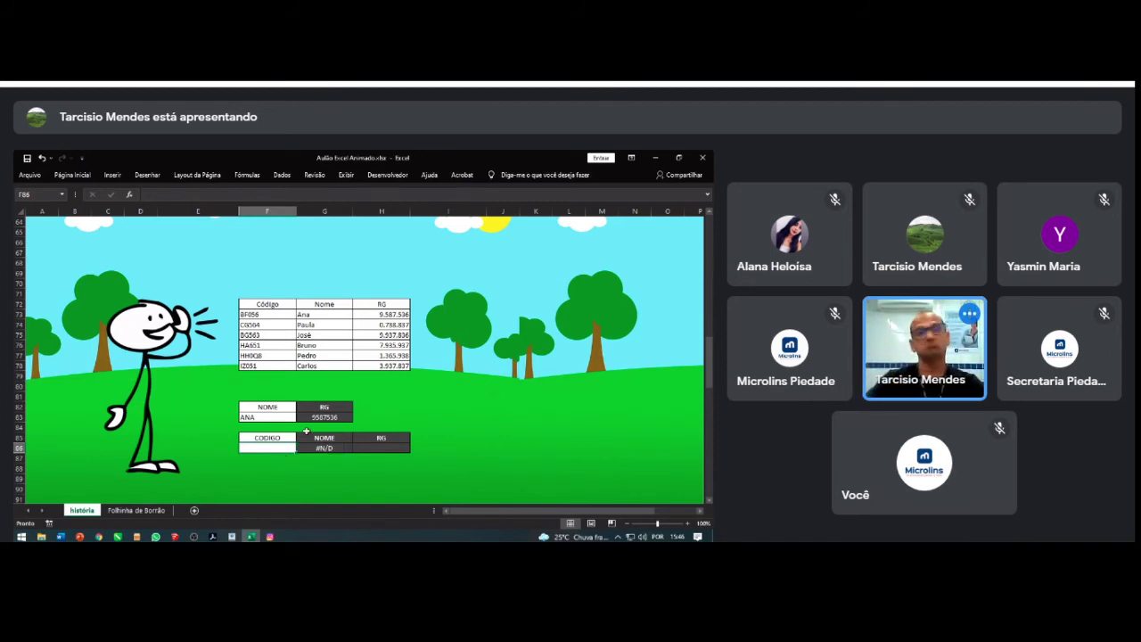
Step: Build a PROCV formula in H86 that looks up F86 in F72:H78 and returns column 3, with 0 as the last argument
{"action": "left_click", "coordinate": [386, 453]}
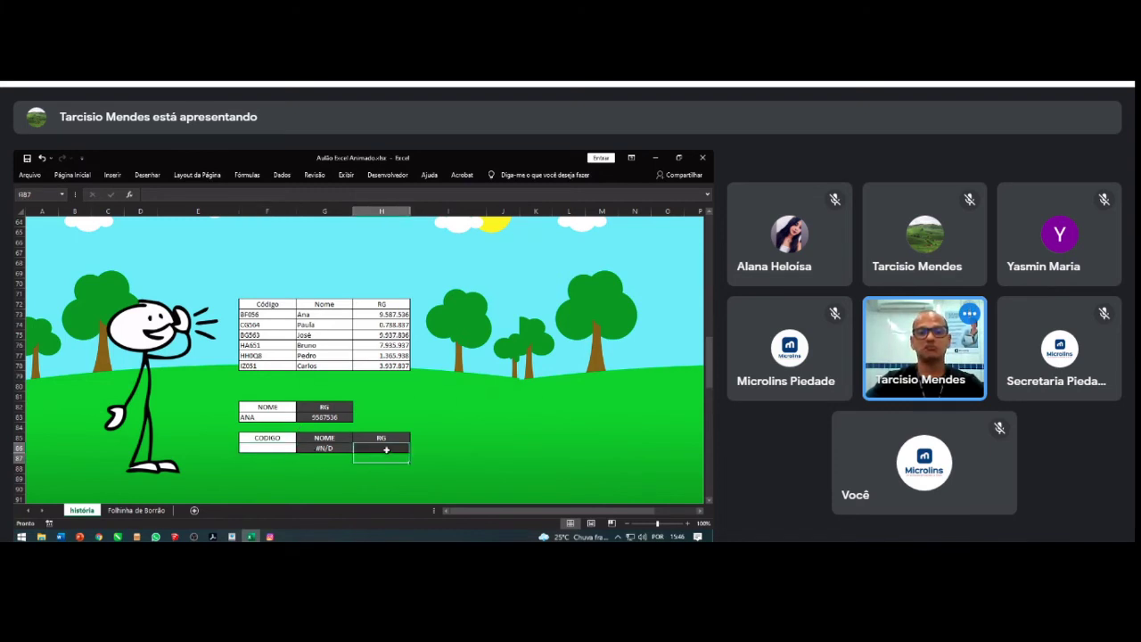
{"action": "left_click", "coordinate": [386, 449]}
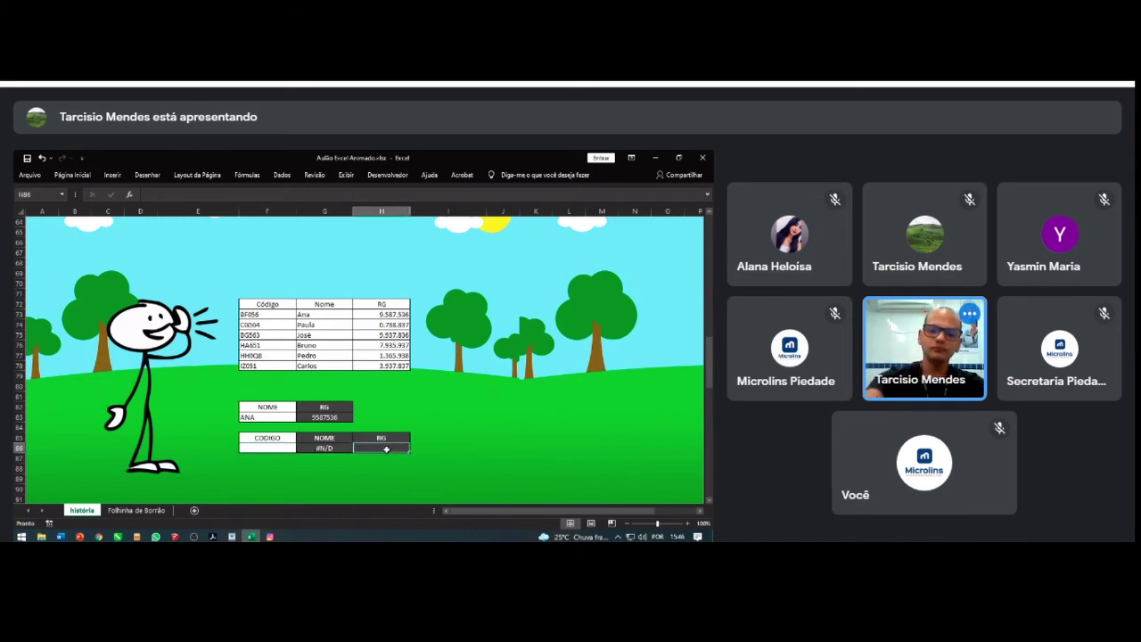
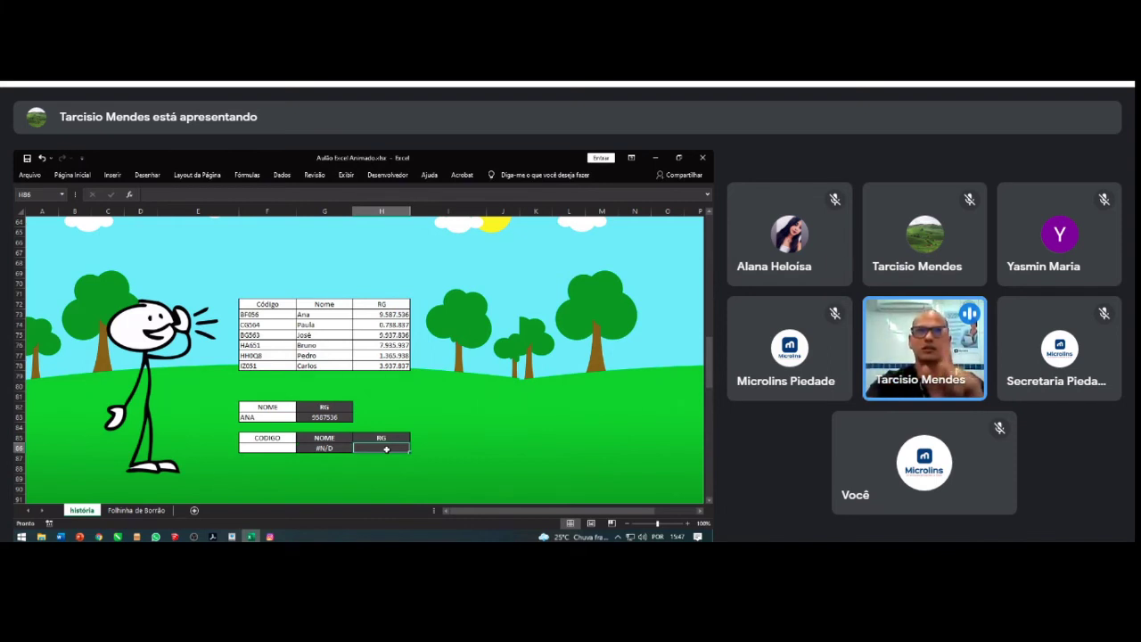
{"action": "type", "text": "="}
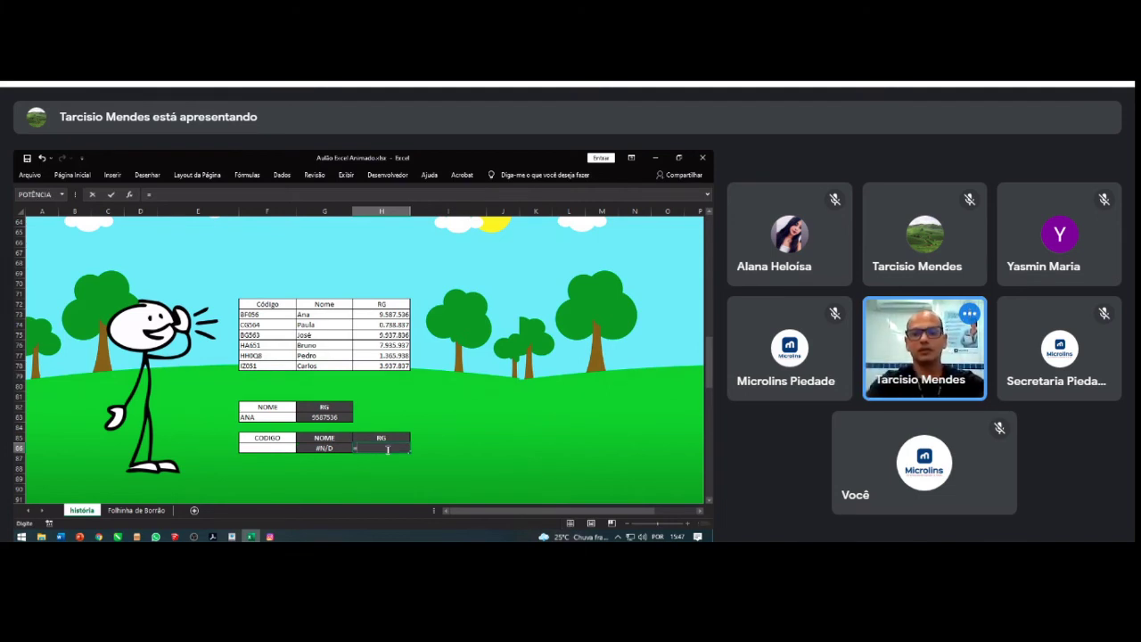
{"action": "type", "text": "PR"}
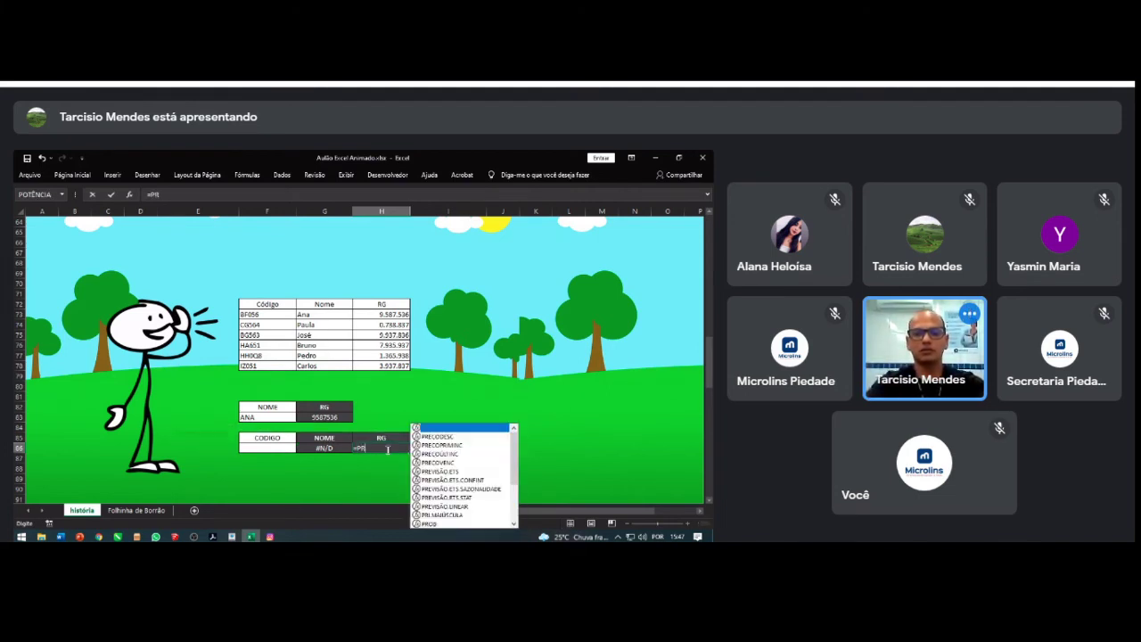
{"action": "type", "text": "OCV"}
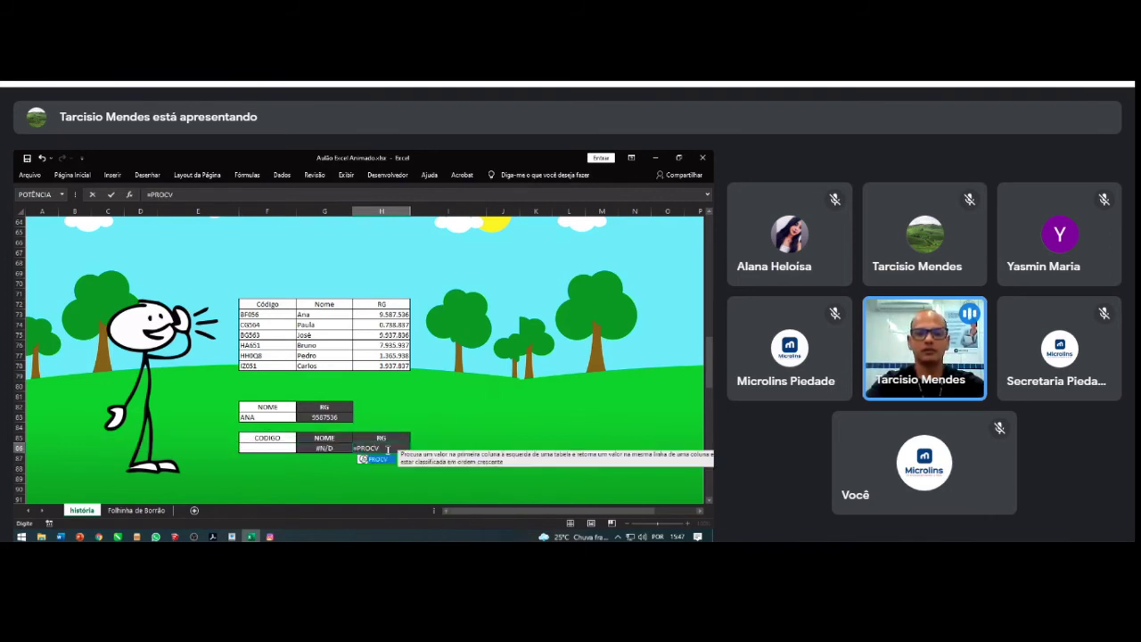
{"action": "type", "text": "("}
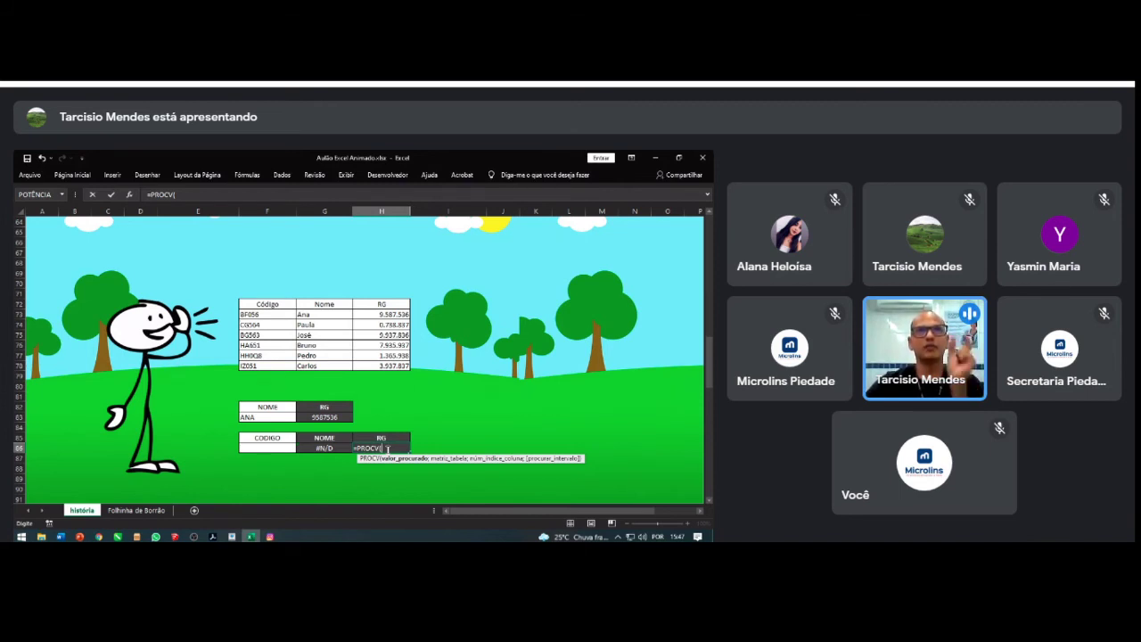
{"action": "left_click", "coordinate": [277, 449]}
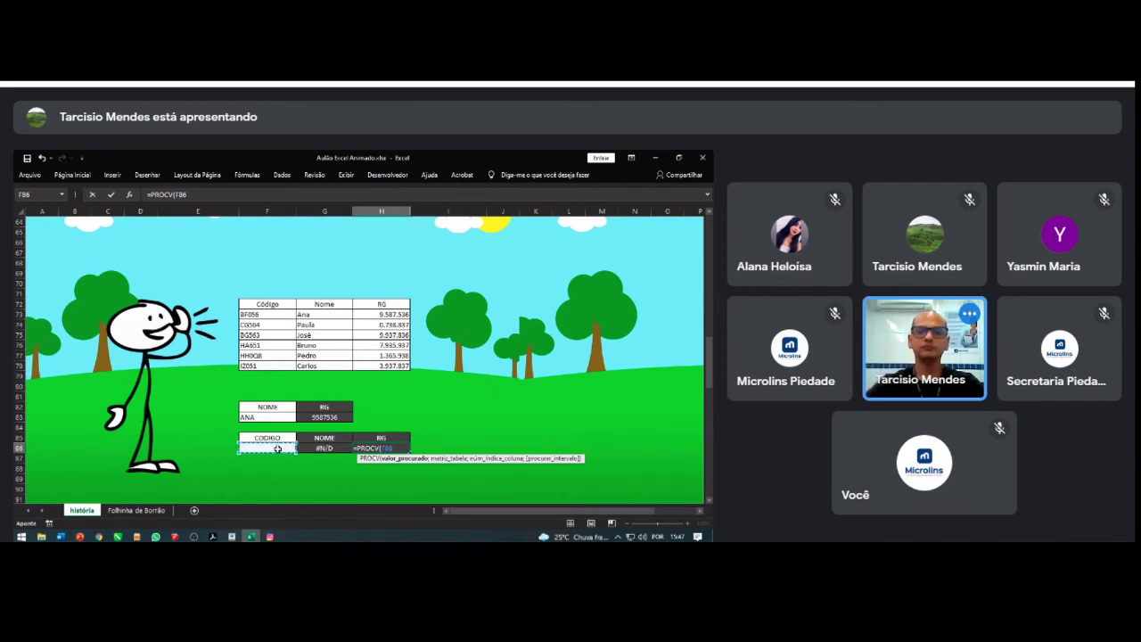
{"action": "type", "text": ";"}
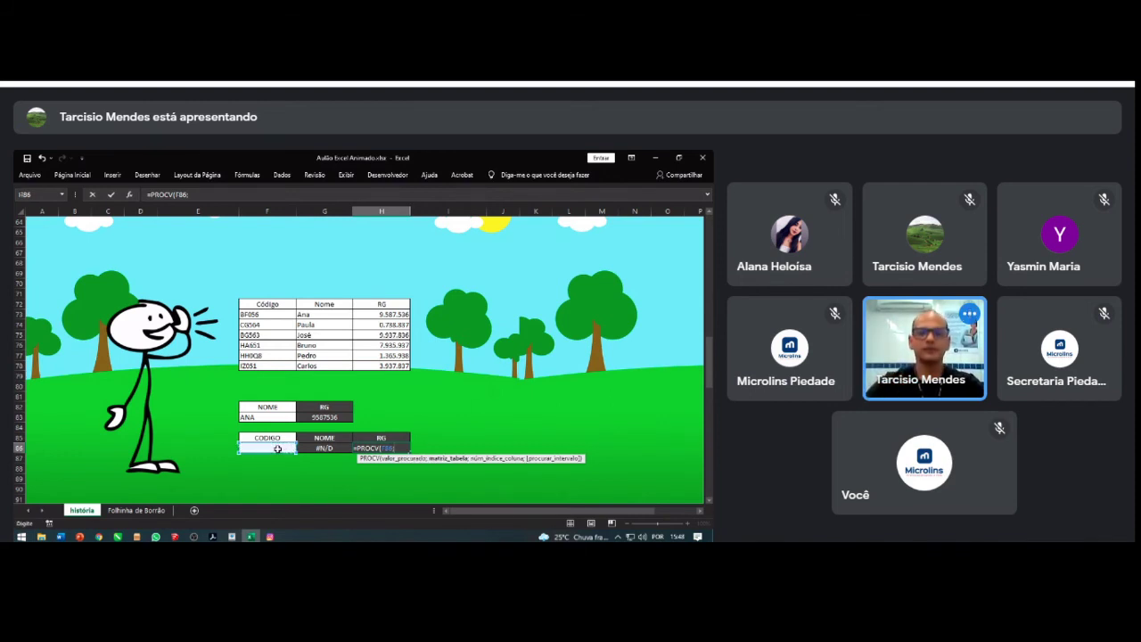
{"action": "left_click_drag", "start_coordinate": [257, 306], "coordinate": [377, 366]}
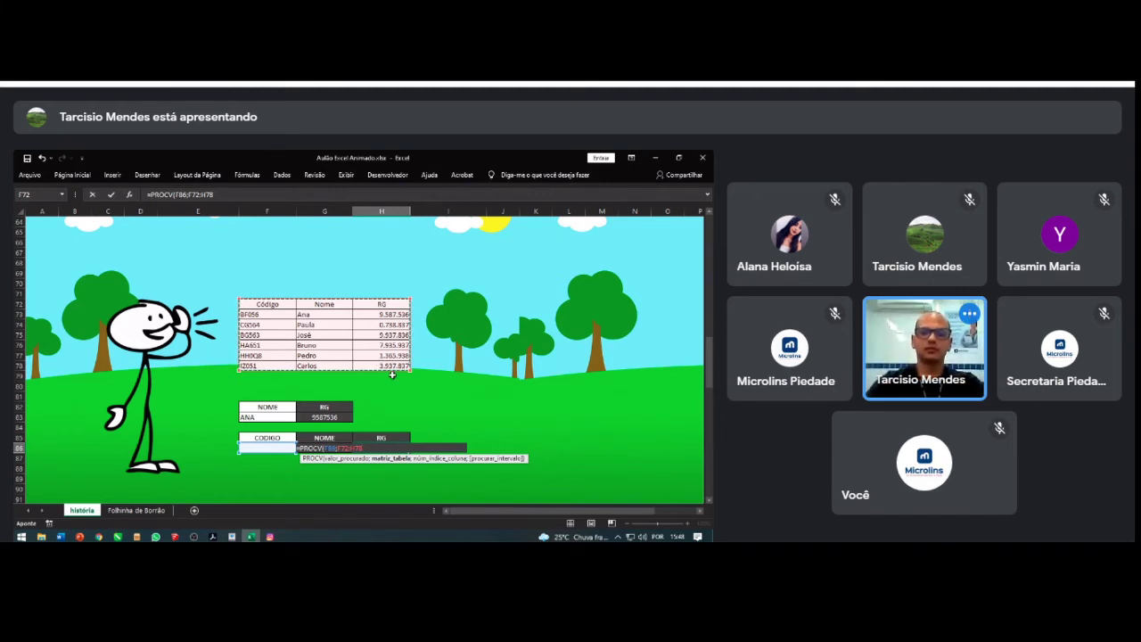
{"action": "type", "text": ";"}
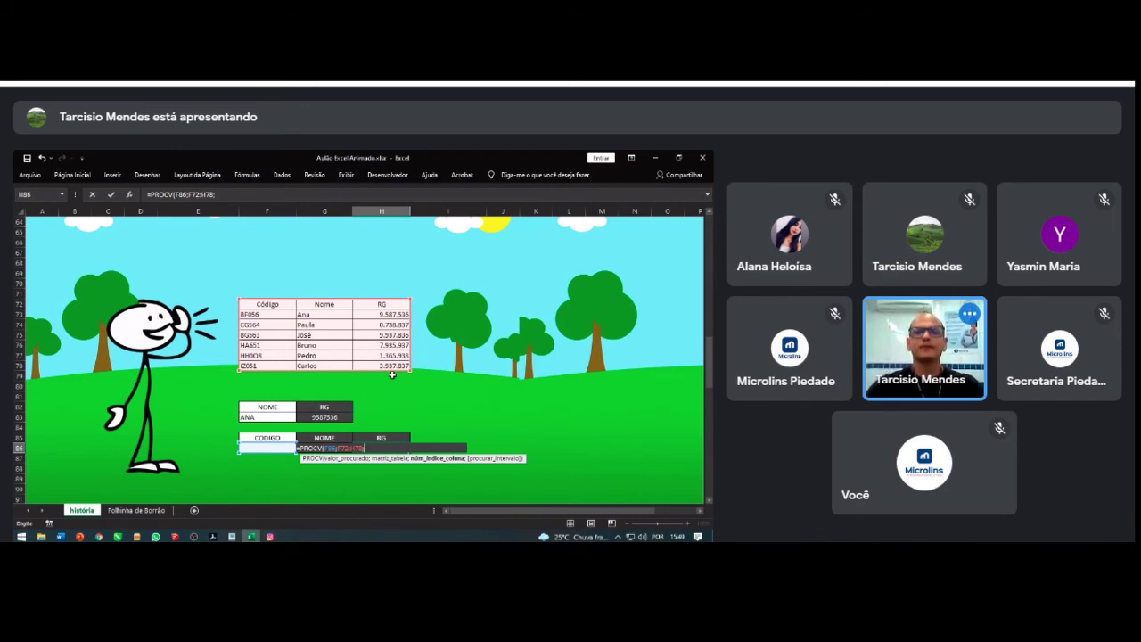
{"action": "type", "text": "3"}
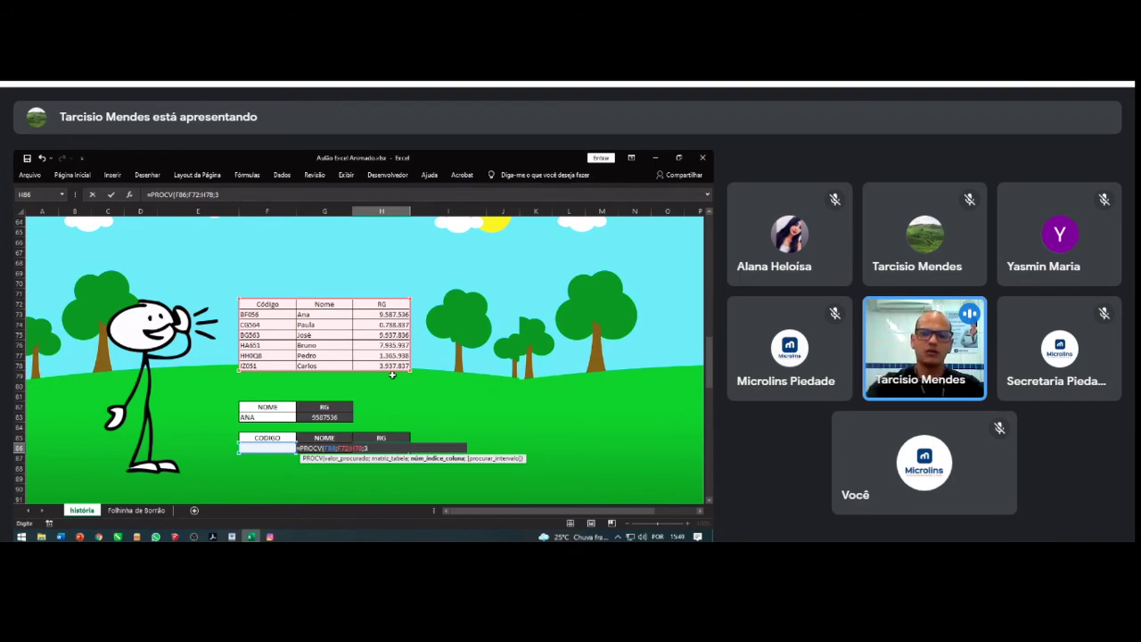
{"action": "type", "text": ";0"}
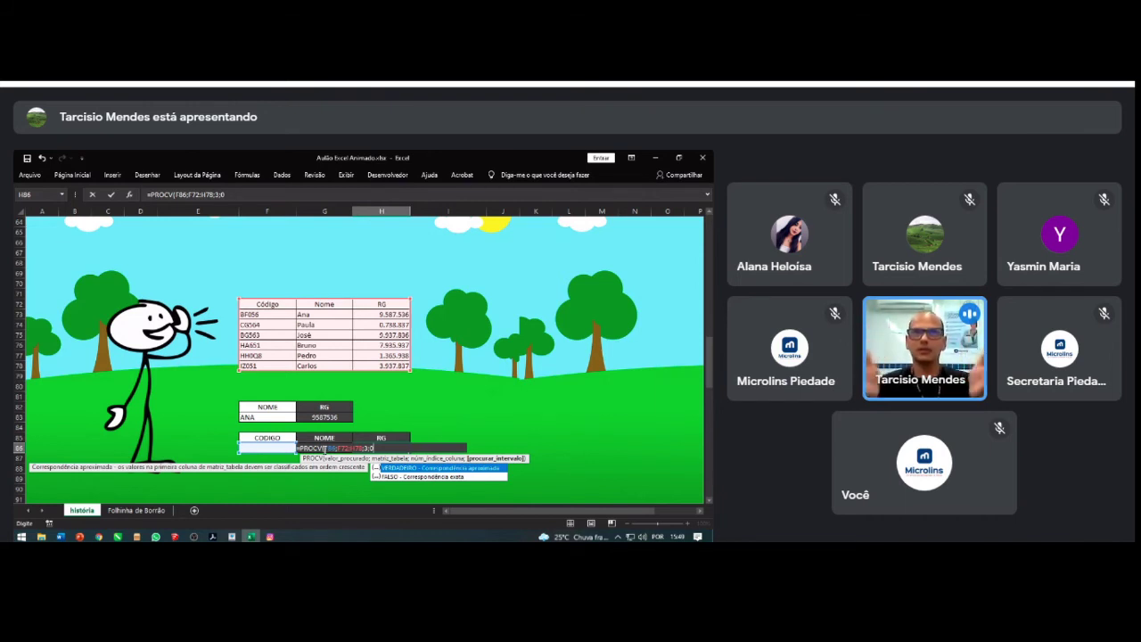
{"action": "type", "text": ")"}
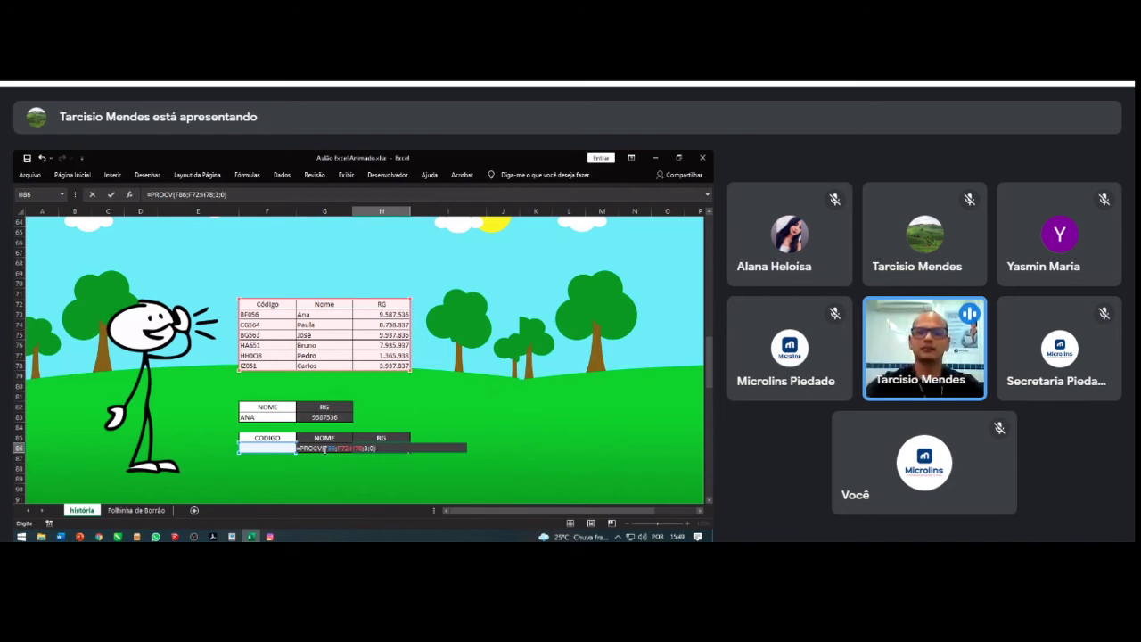
{"action": "key", "text": "Return"}
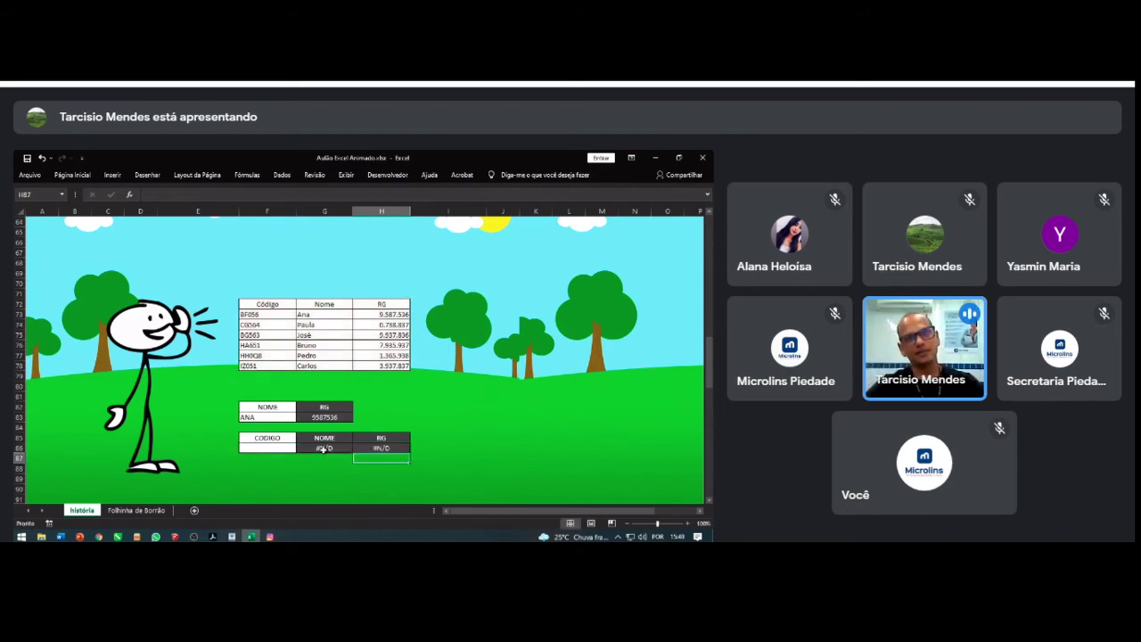
Step: Remove the last argument, 0, and its separator from the PROCV formula in H86
{"action": "left_click", "coordinate": [280, 448]}
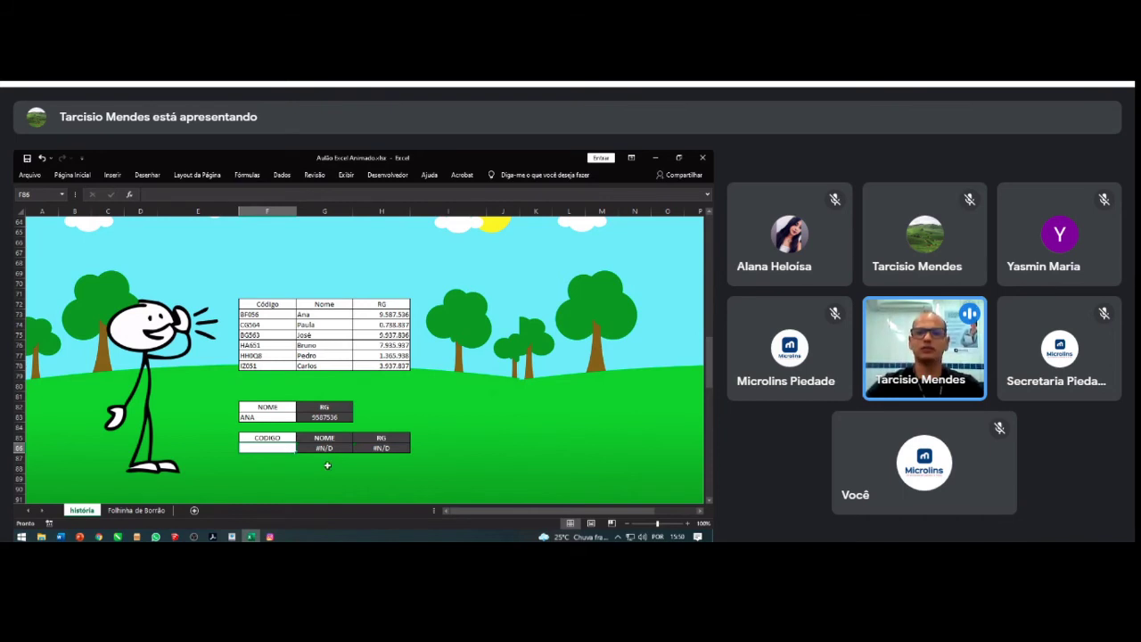
{"action": "left_click", "coordinate": [385, 448]}
{"action": "double_click", "coordinate": [385, 448]}
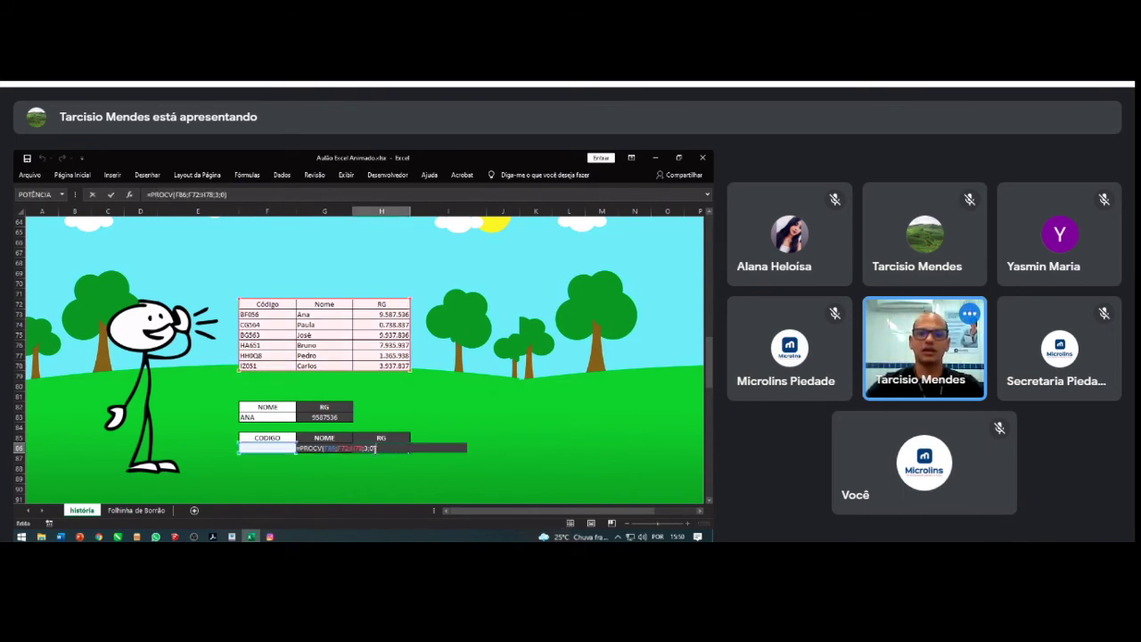
{"action": "left_click", "coordinate": [370, 448]}
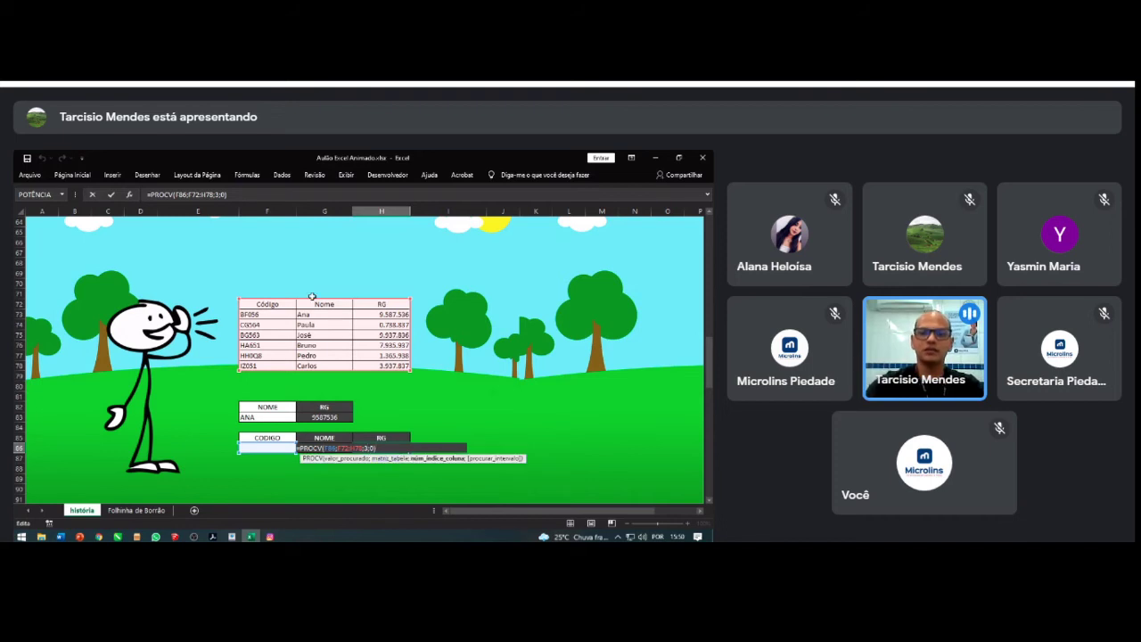
{"action": "key", "text": "Delete"}
{"action": "key", "text": "Delete"}
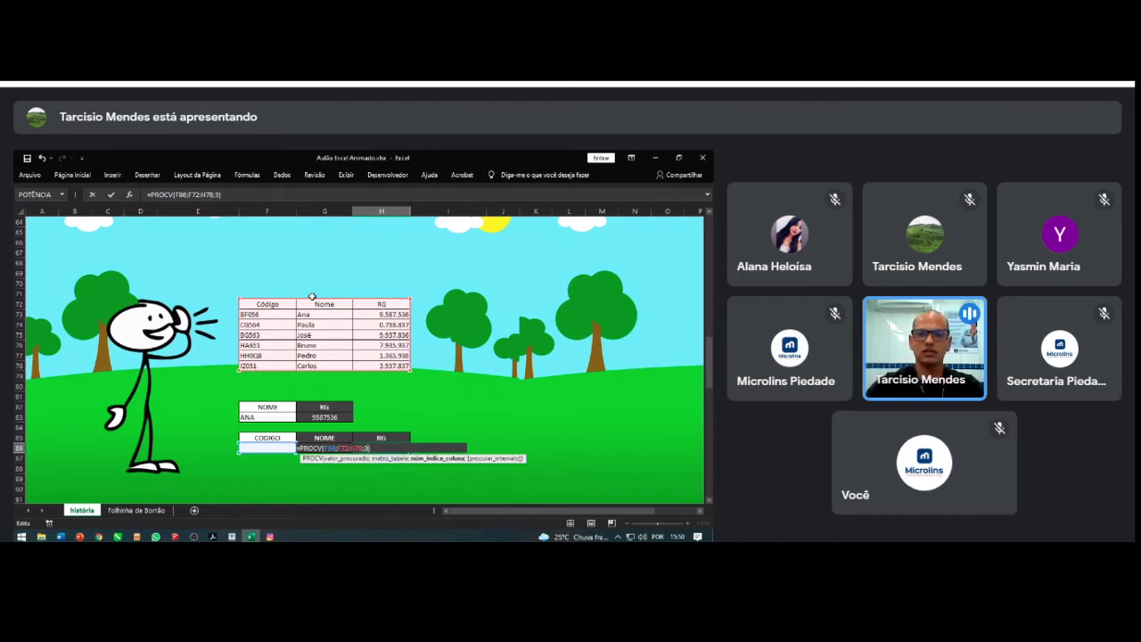
{"action": "key", "text": "Return"}
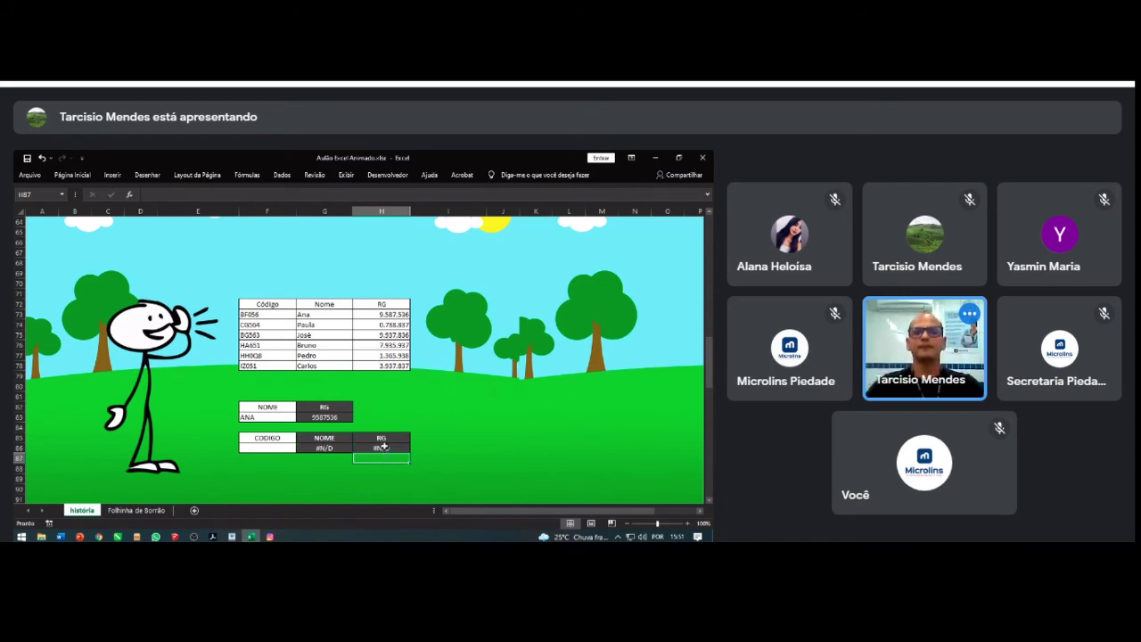
Step: Compare the PROCV formulas in H86 and G86 without changing them
{"action": "left_click", "coordinate": [383, 448]}
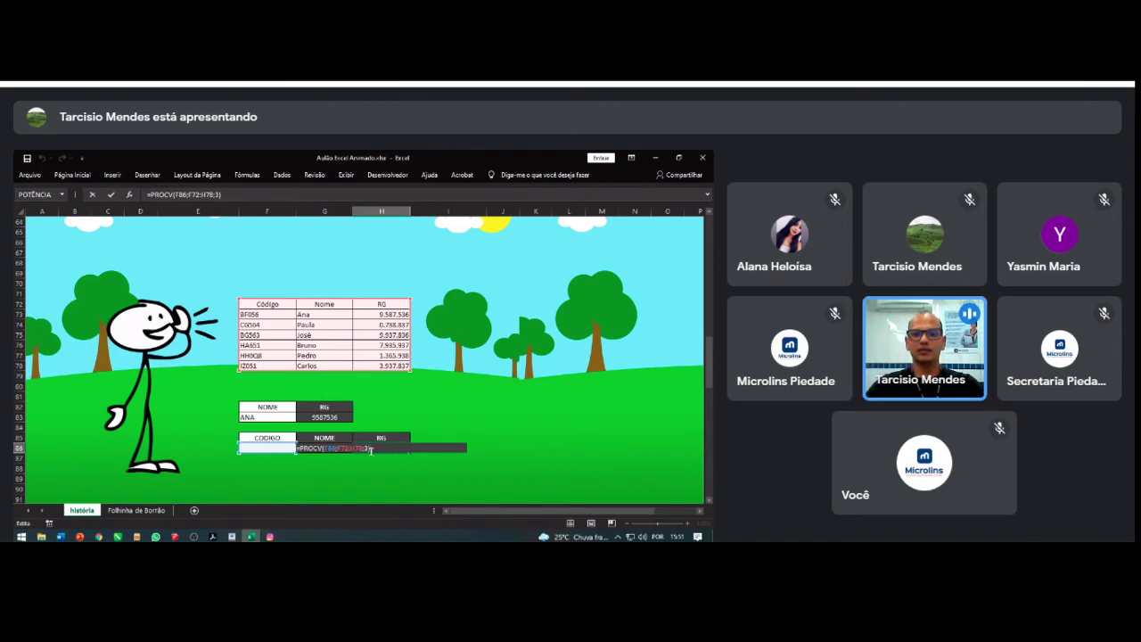
{"action": "key", "text": "Escape"}
{"action": "type", "text": "'"}
{"action": "key", "text": "Escape"}
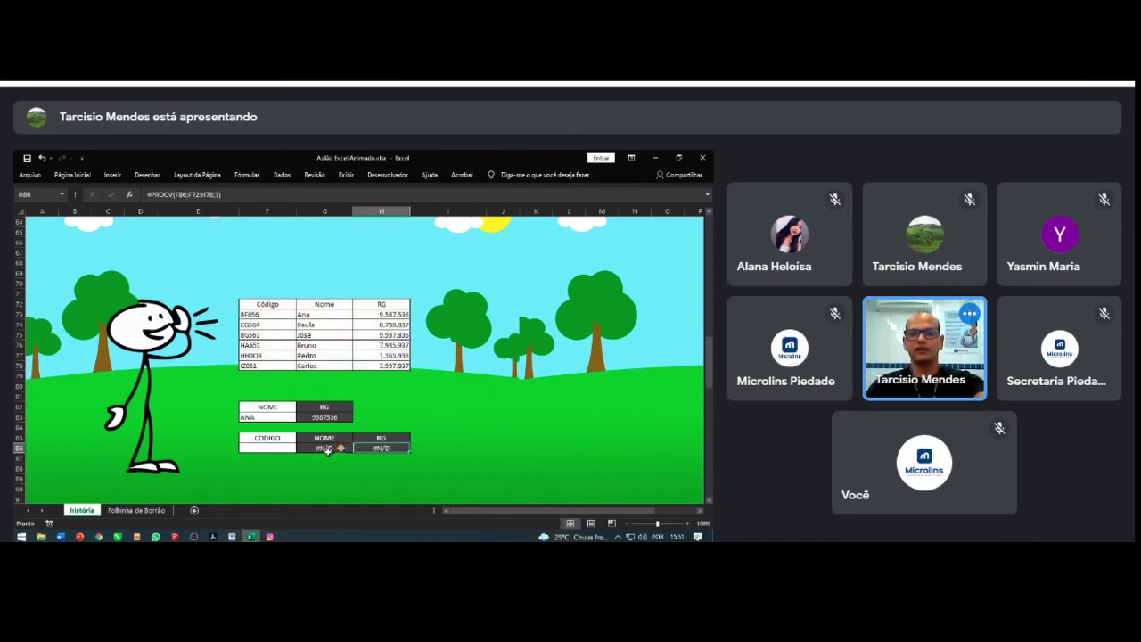
{"action": "double_click", "coordinate": [330, 449]}
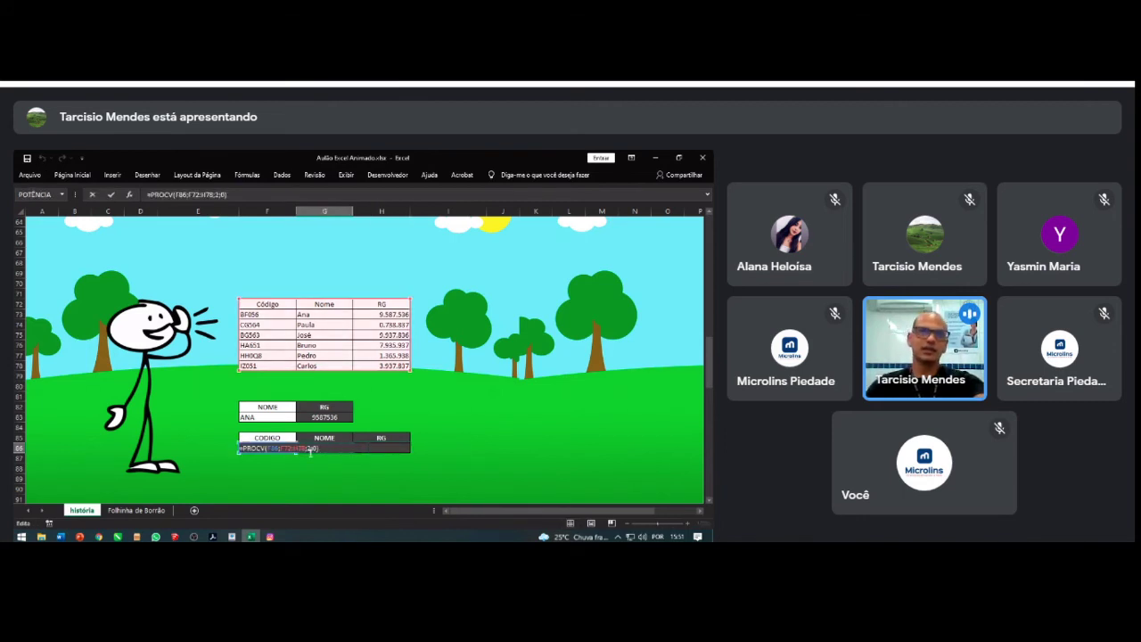
{"action": "key", "text": "Escape"}
Step: Copy the code from F76 in the table into F86 to test the name and RG lookups
{"action": "left_click", "coordinate": [264, 448]}
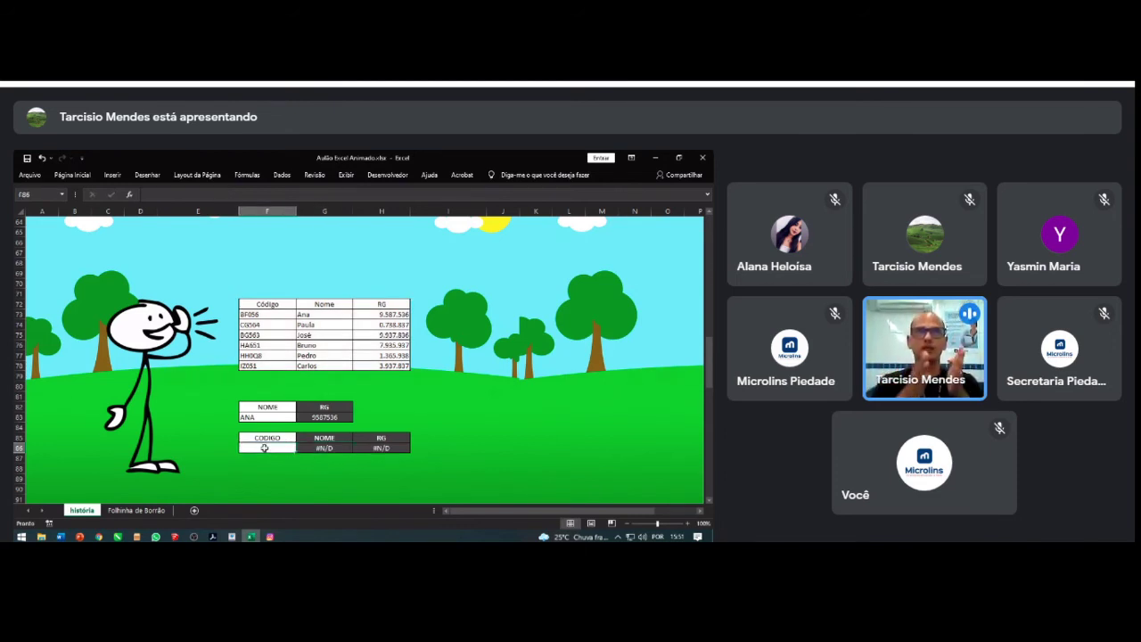
{"action": "left_click", "coordinate": [275, 346]}
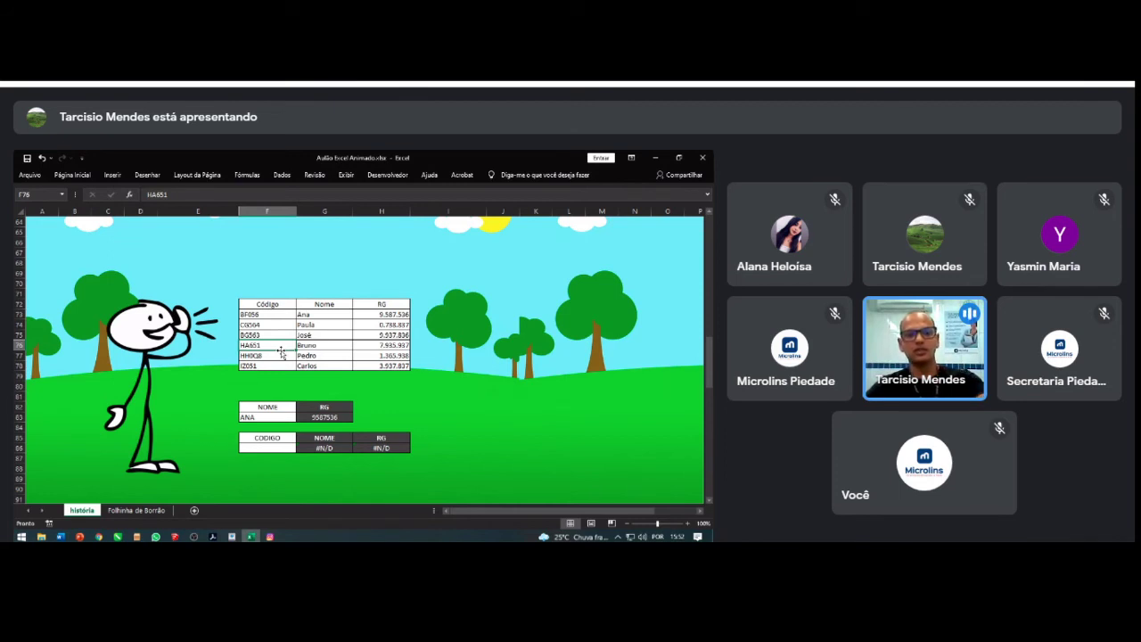
{"action": "key", "text": "ctrl+c"}
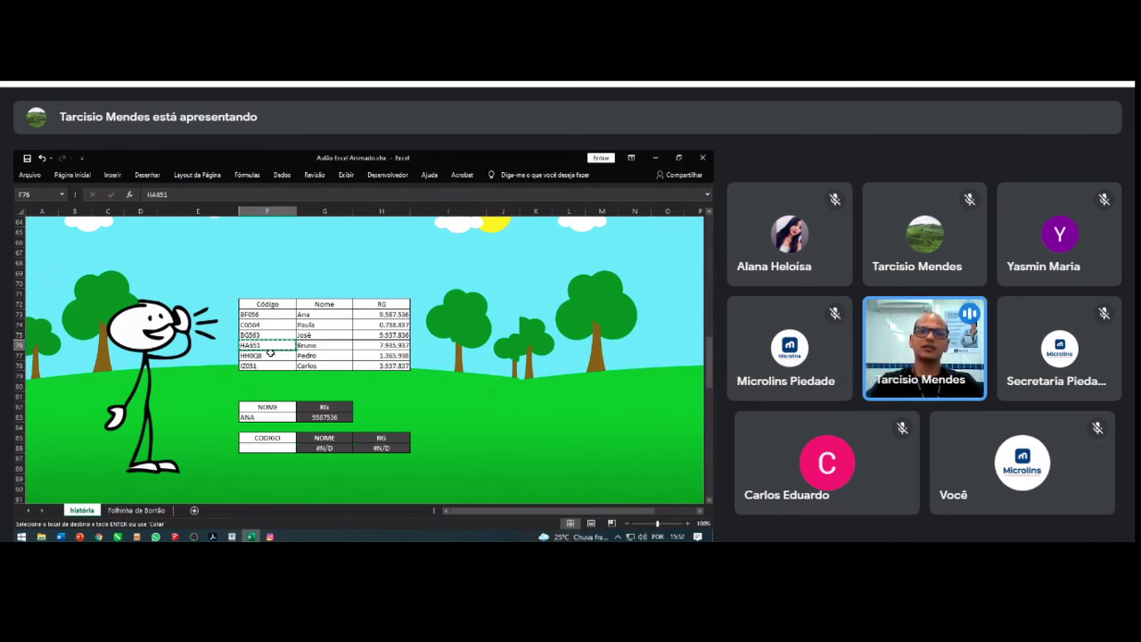
{"action": "left_click", "coordinate": [273, 448]}
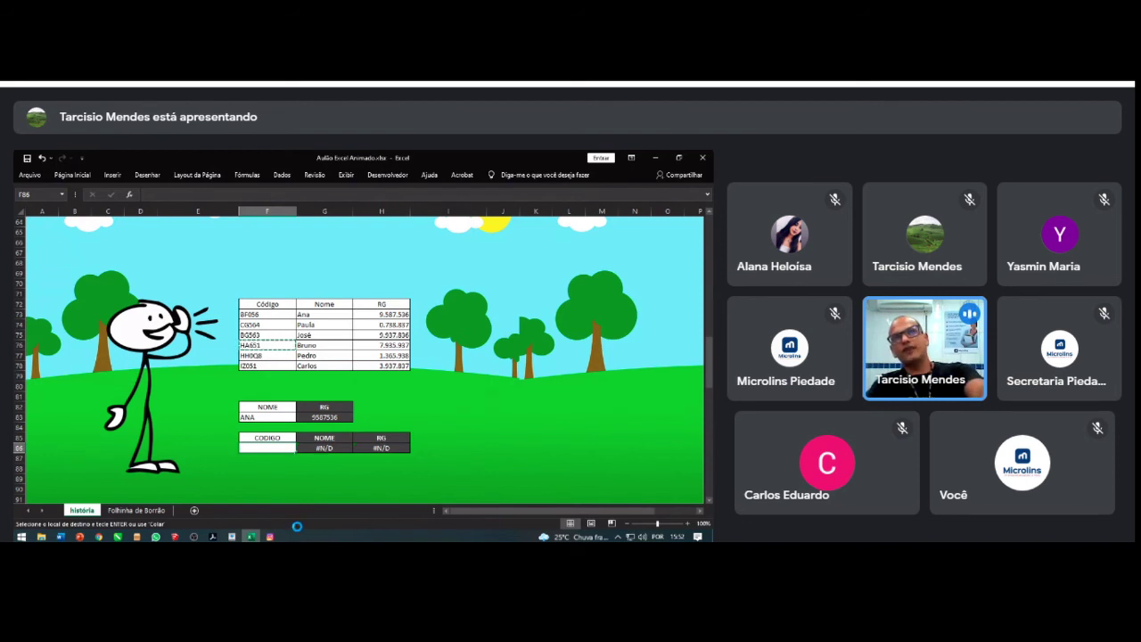
{"action": "key", "text": "ctrl+v"}
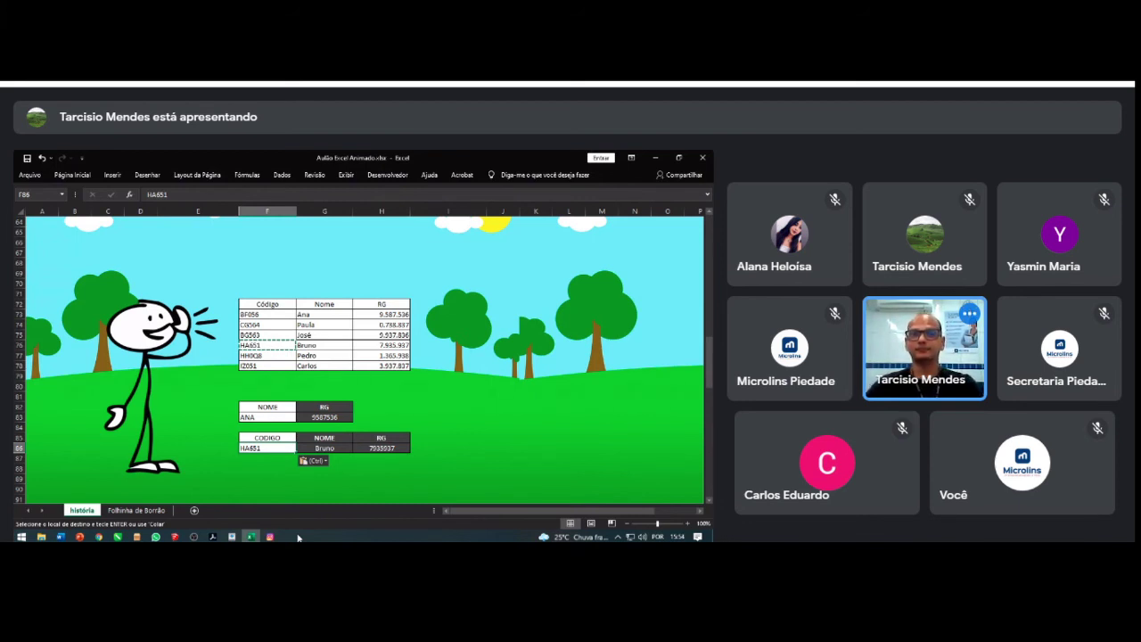
{"action": "key", "text": "Escape"}
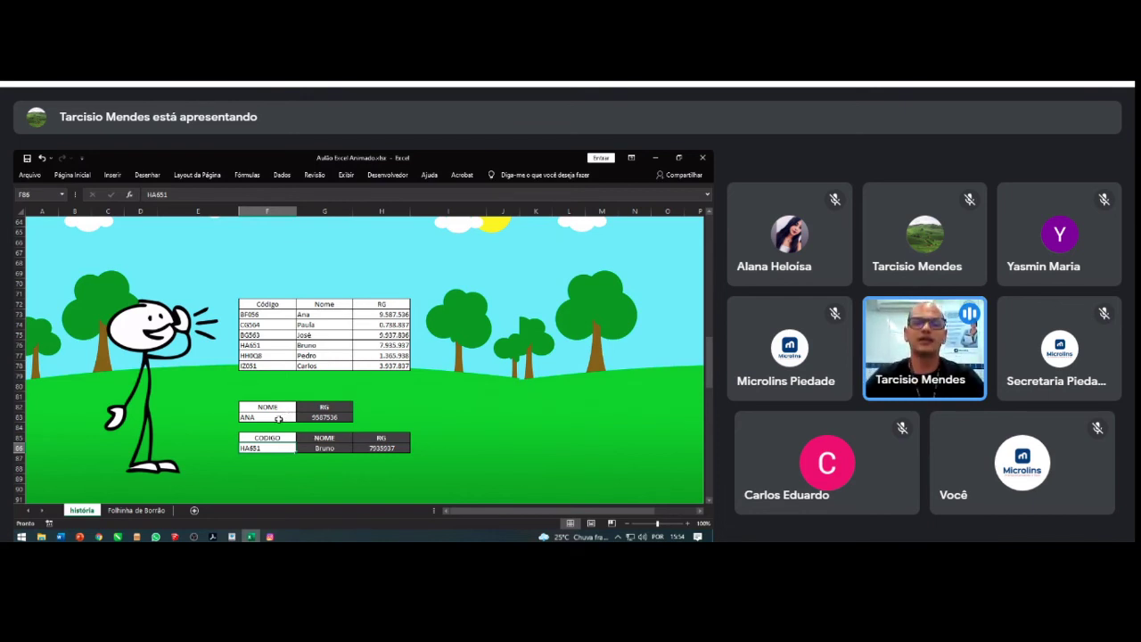
Step: Clear the name in F83 and the code in F86
{"action": "left_click", "coordinate": [278, 416]}
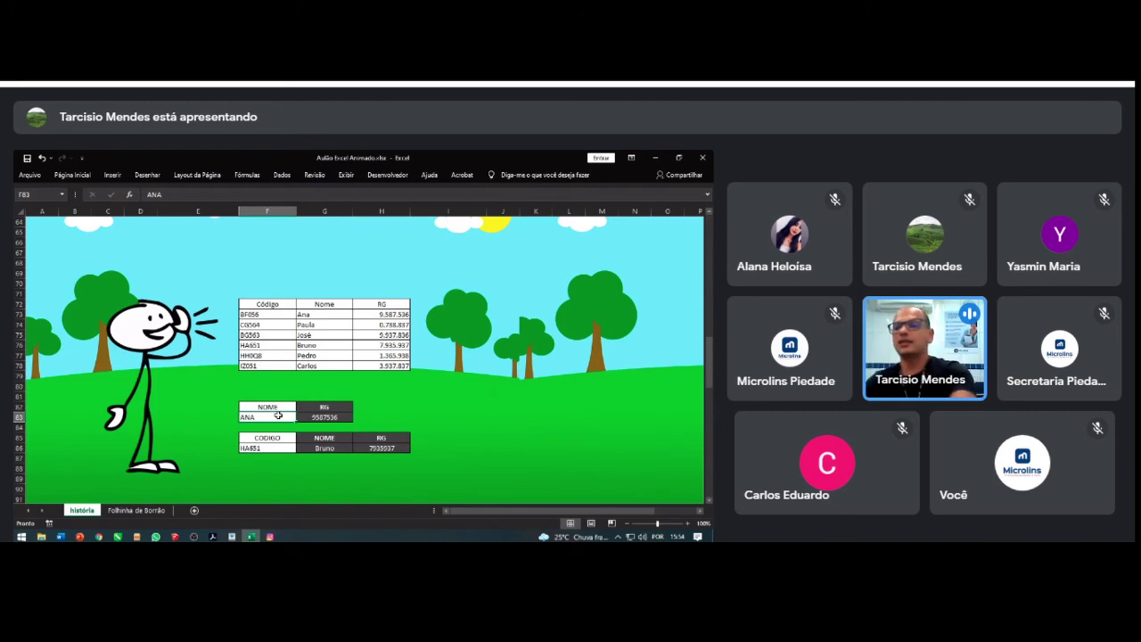
{"action": "key", "text": "Delete"}
{"action": "left_click", "coordinate": [275, 449]}
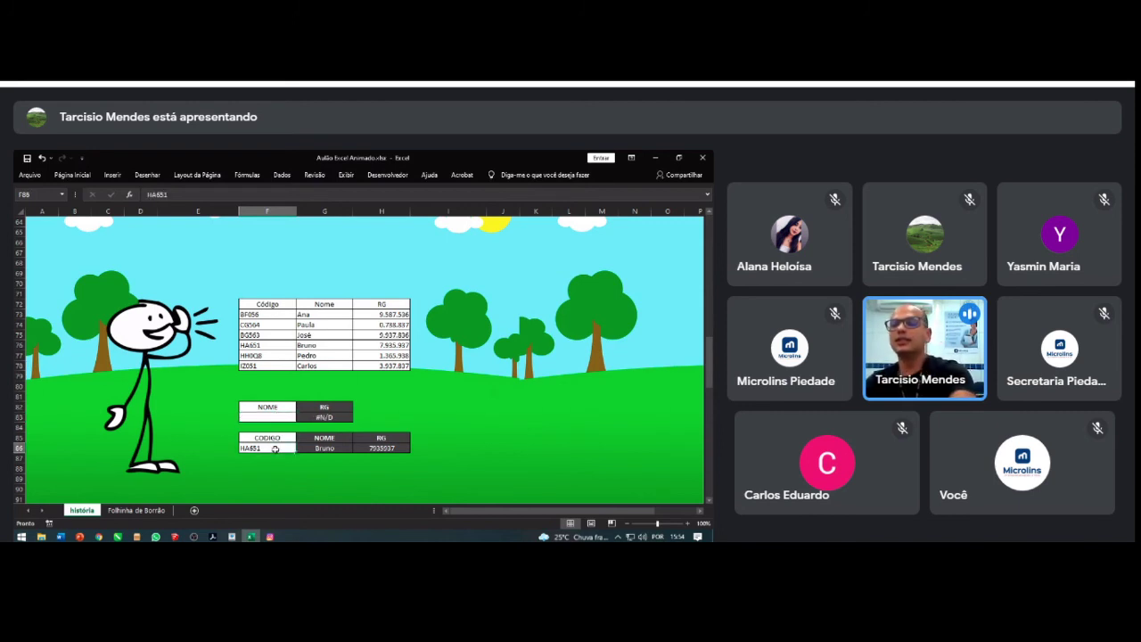
{"action": "key", "text": "Delete"}
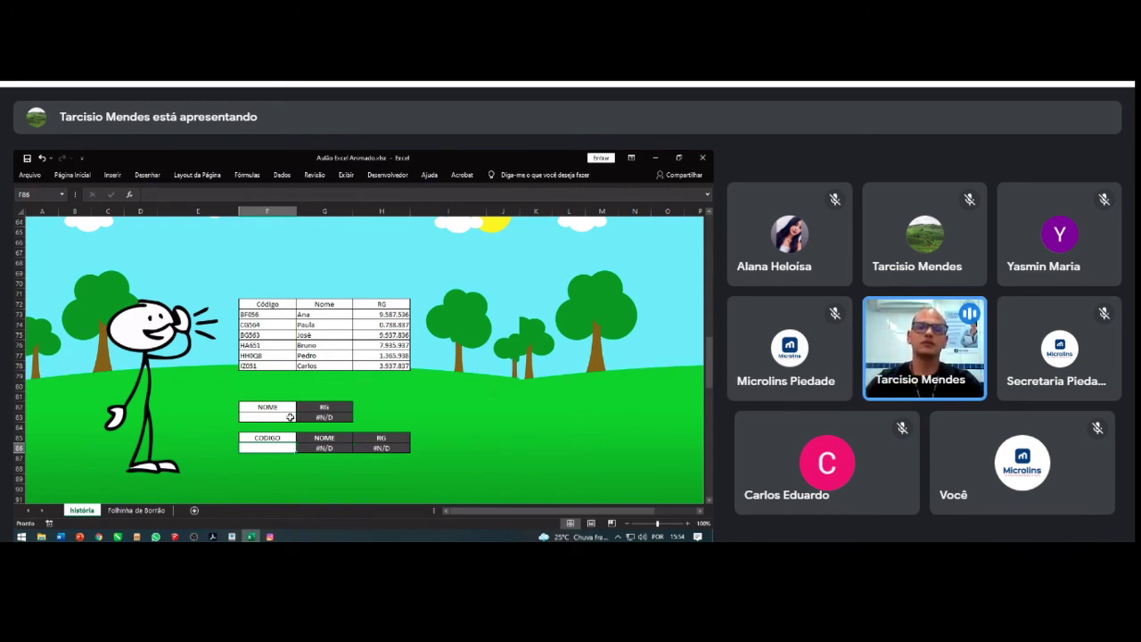
Step: Select F83 and pin the ribbon so it stays expanded above the sheet
{"action": "left_click", "coordinate": [291, 417]}
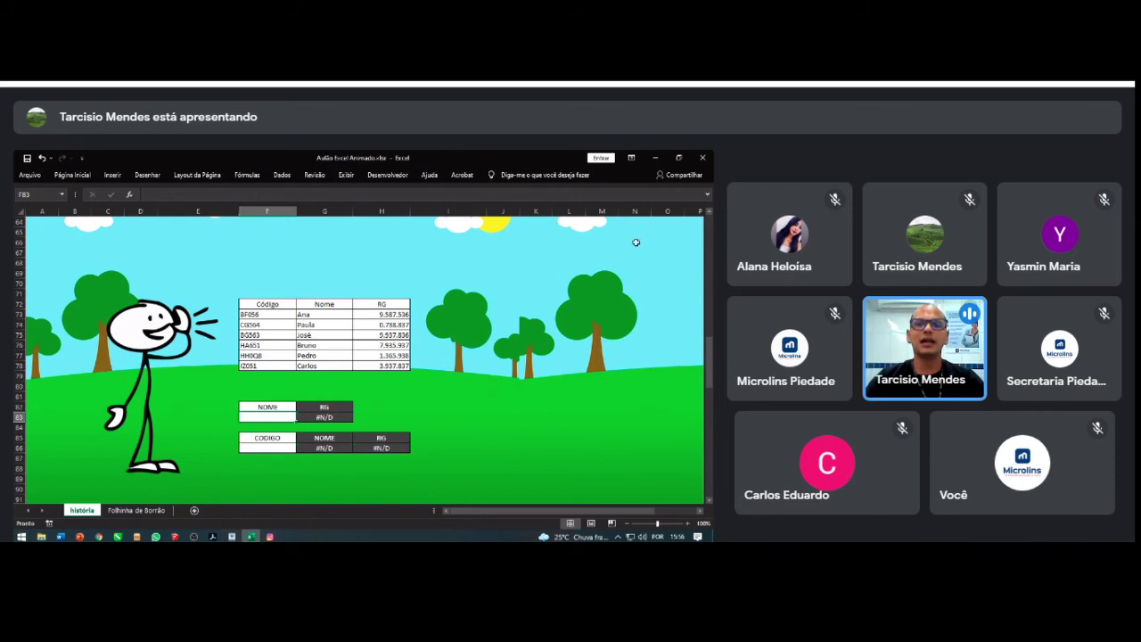
{"action": "left_click", "coordinate": [73, 177]}
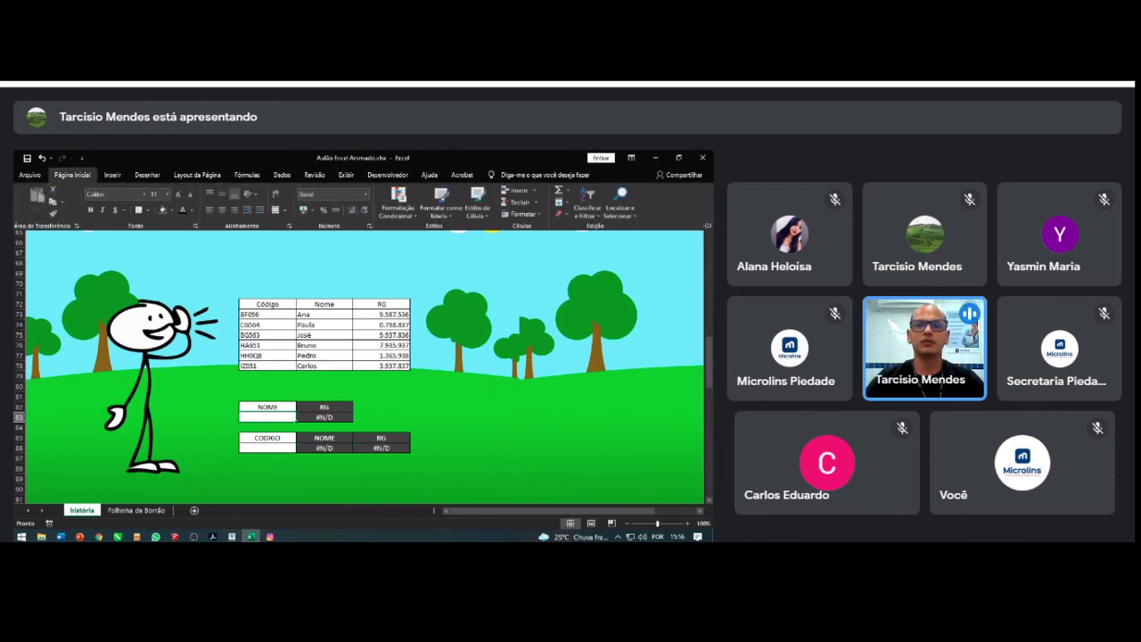
{"action": "left_click", "coordinate": [708, 225]}
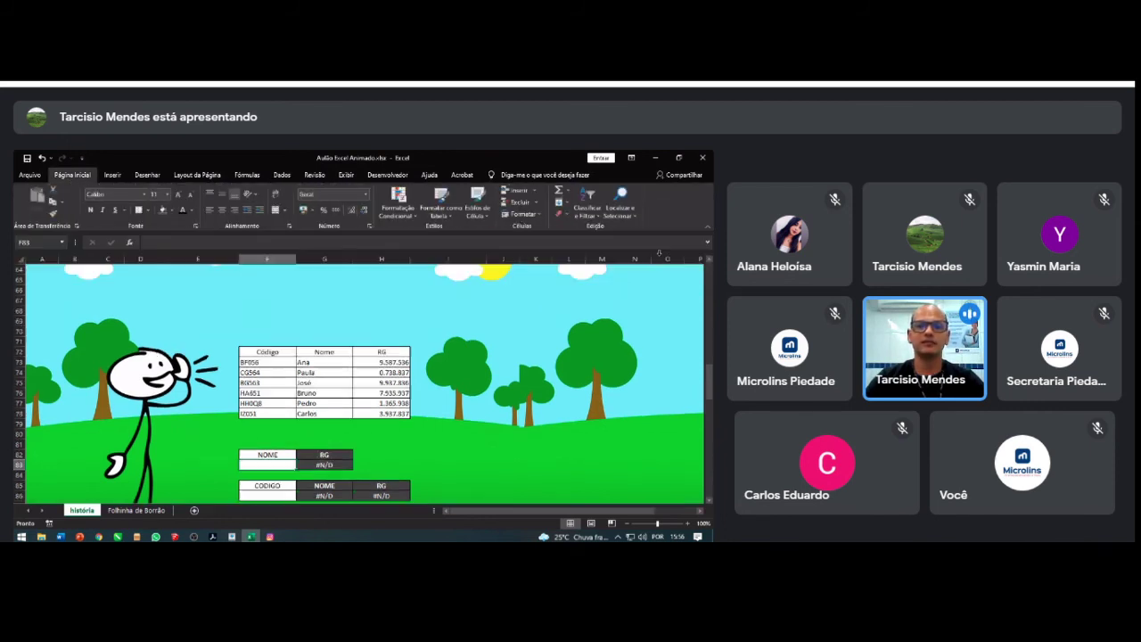